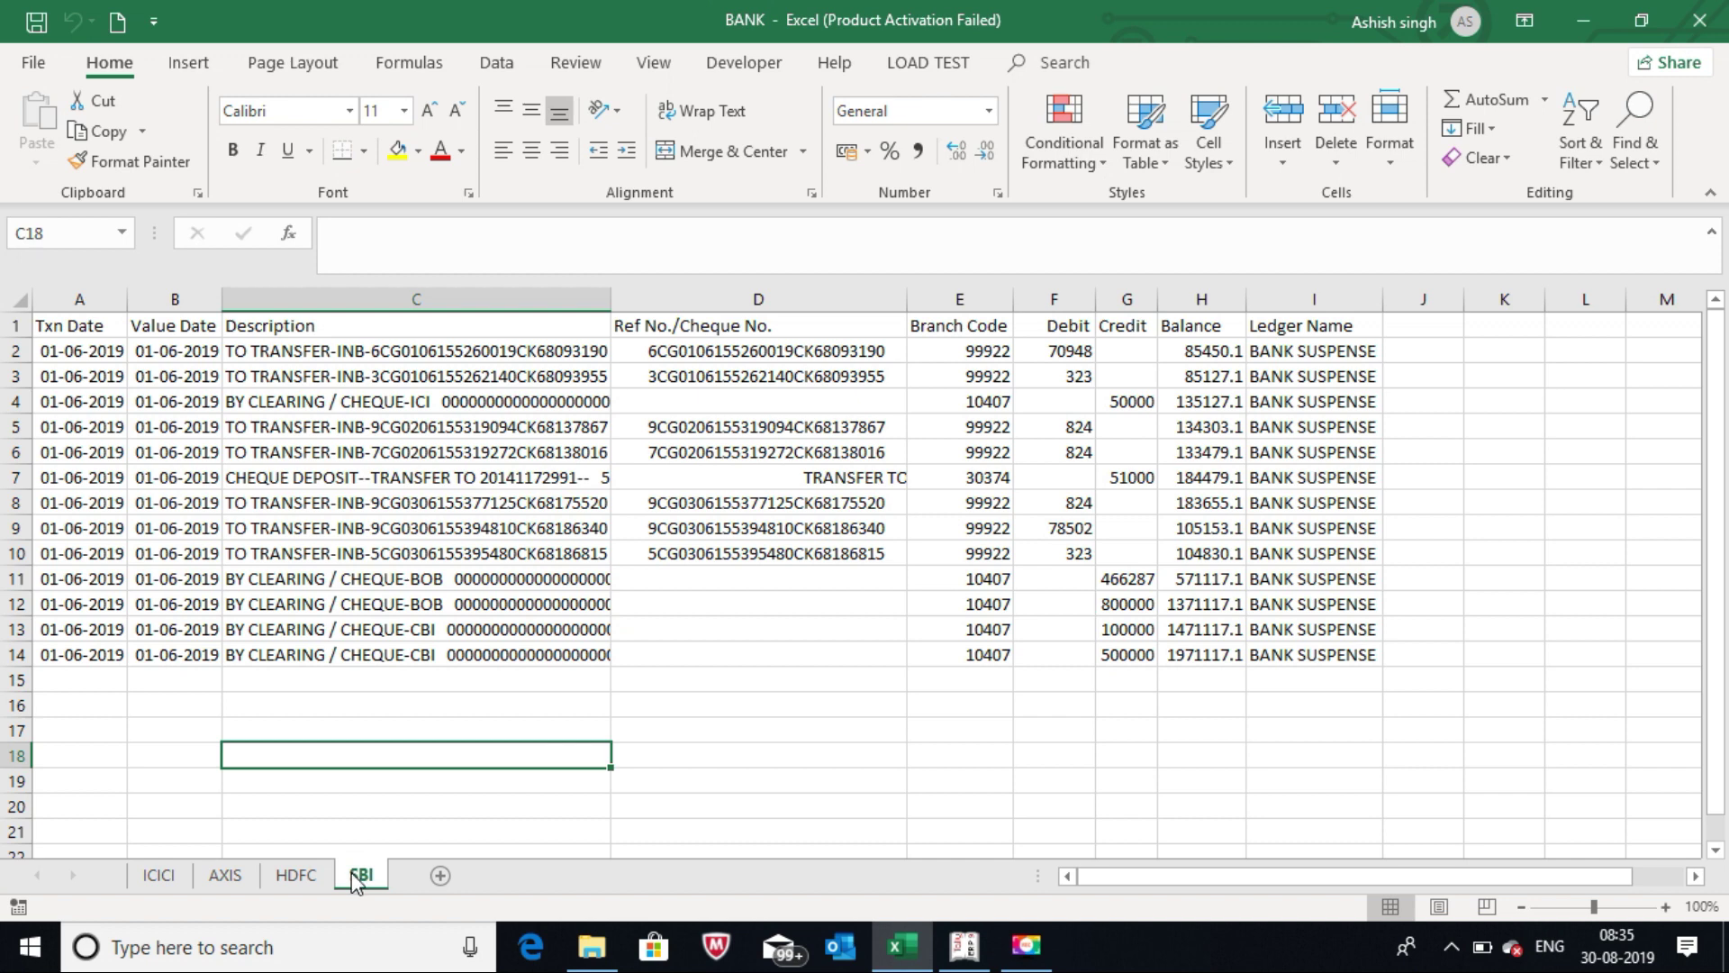
Select the first SBI transaction's date in cell A2.
left_click(93, 350)
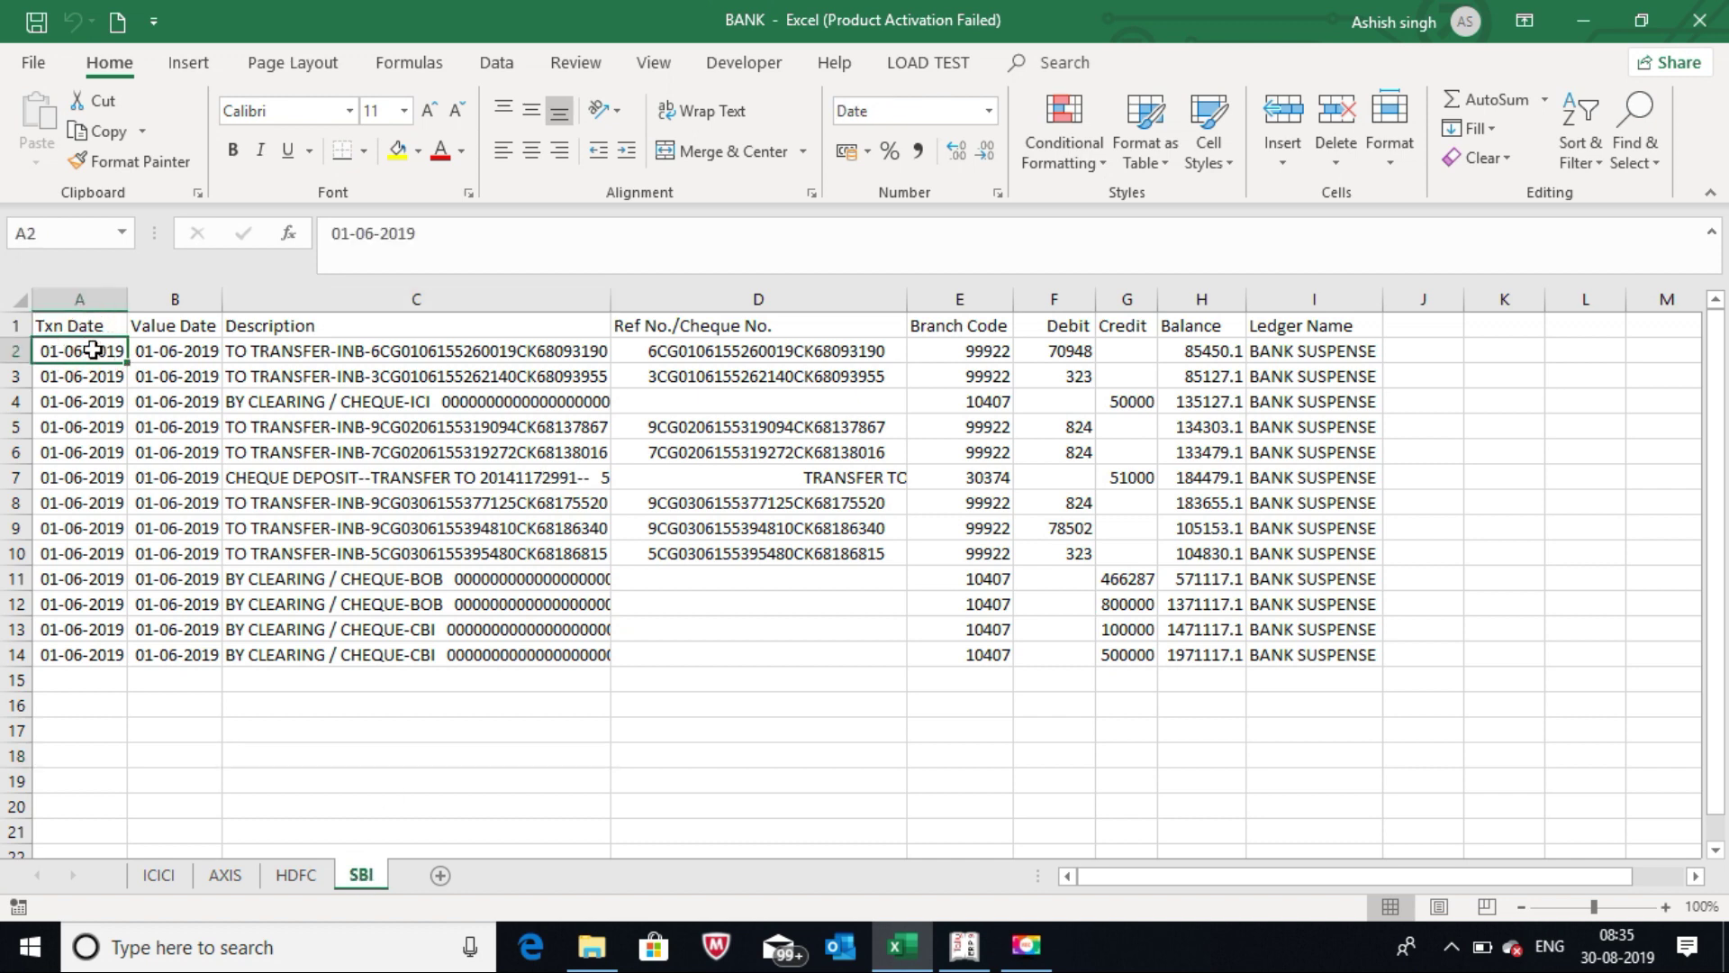
Check row 2 and the column I ledger names all read BANK SUSPENSE, then switch to Tally.
key("Right")
key("Right")
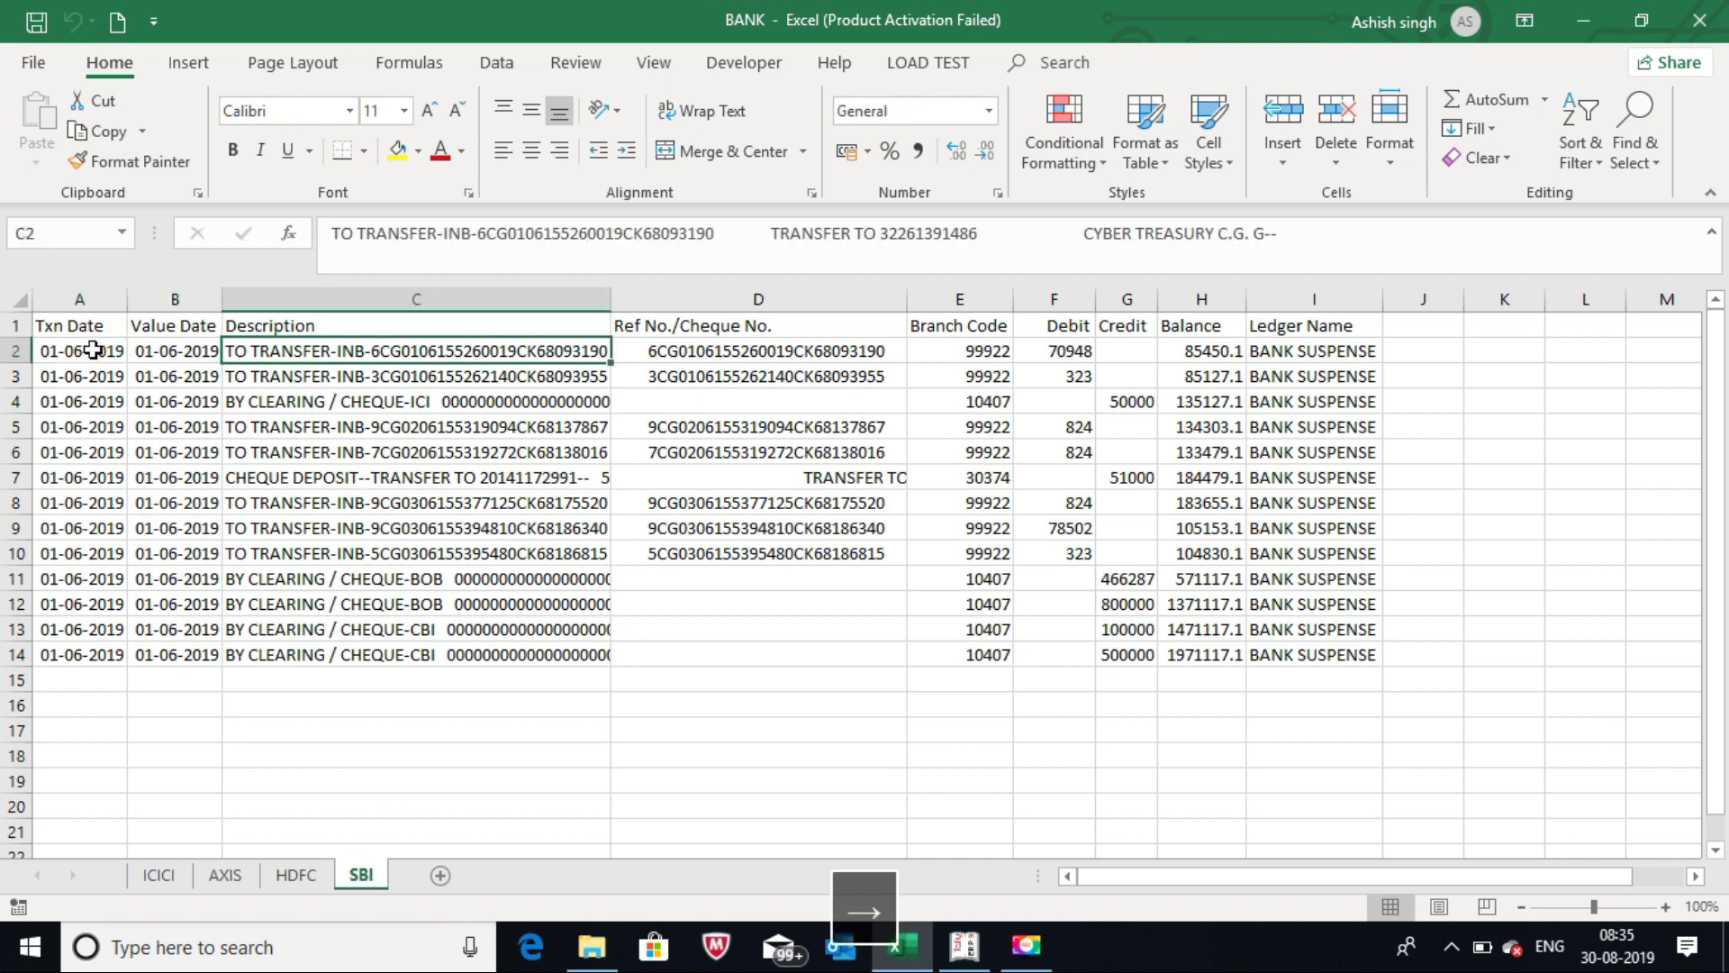
key("Right")
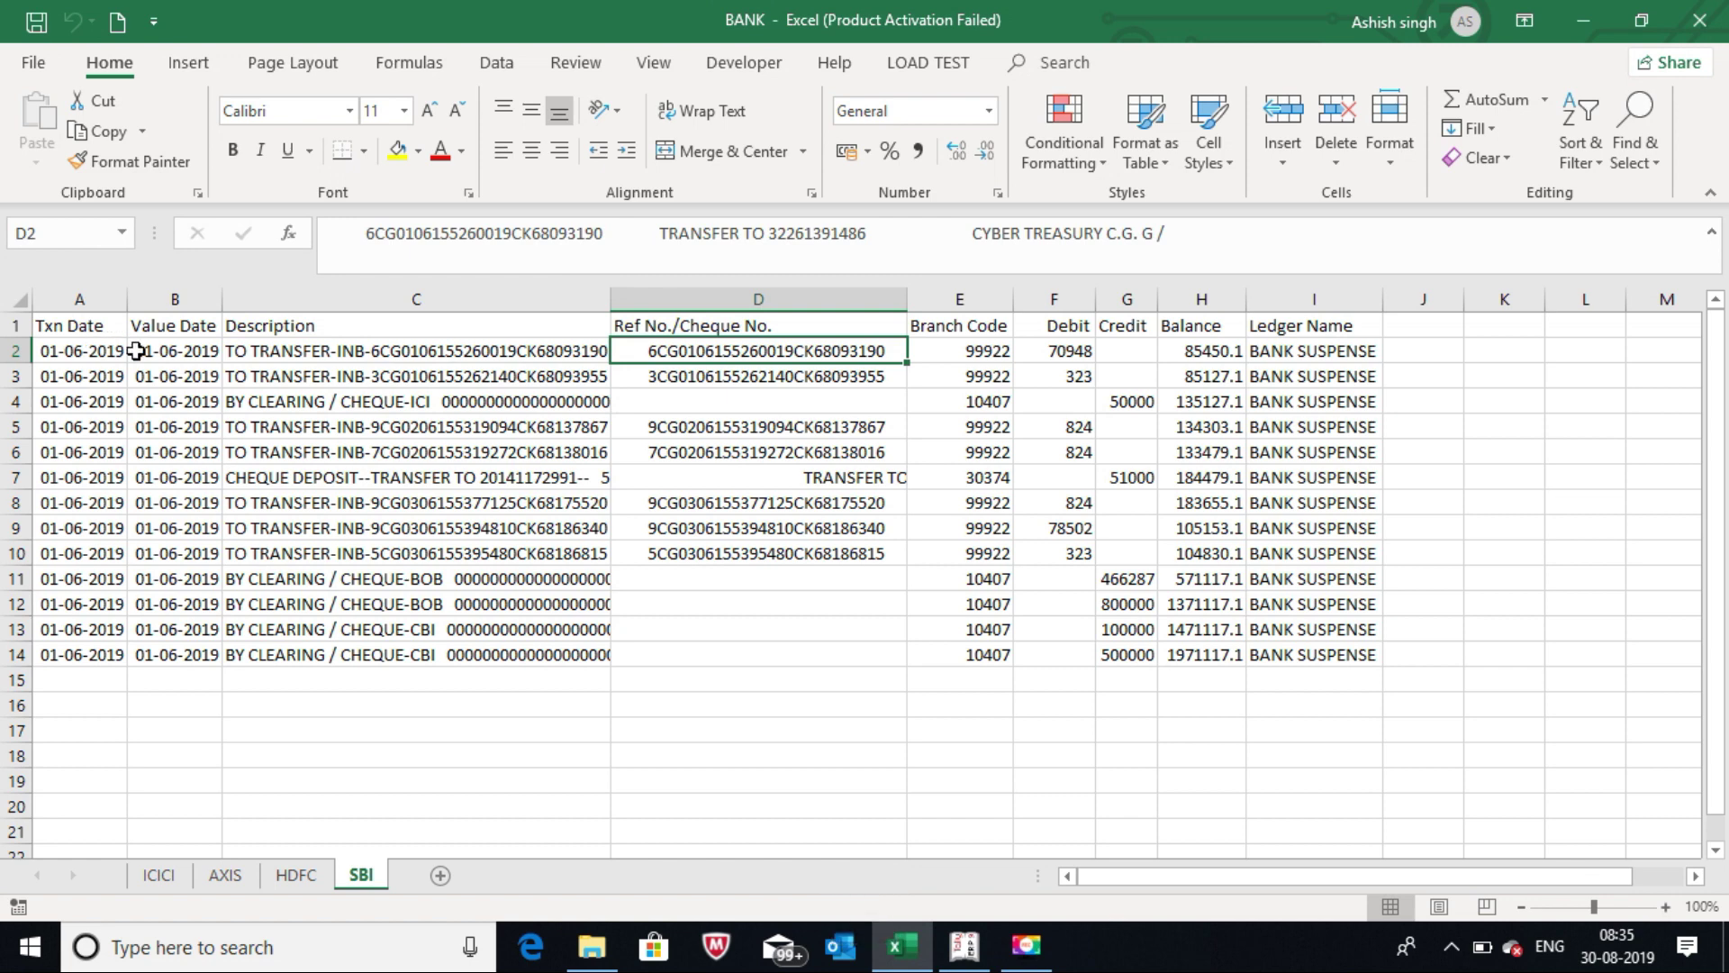
key("Right")
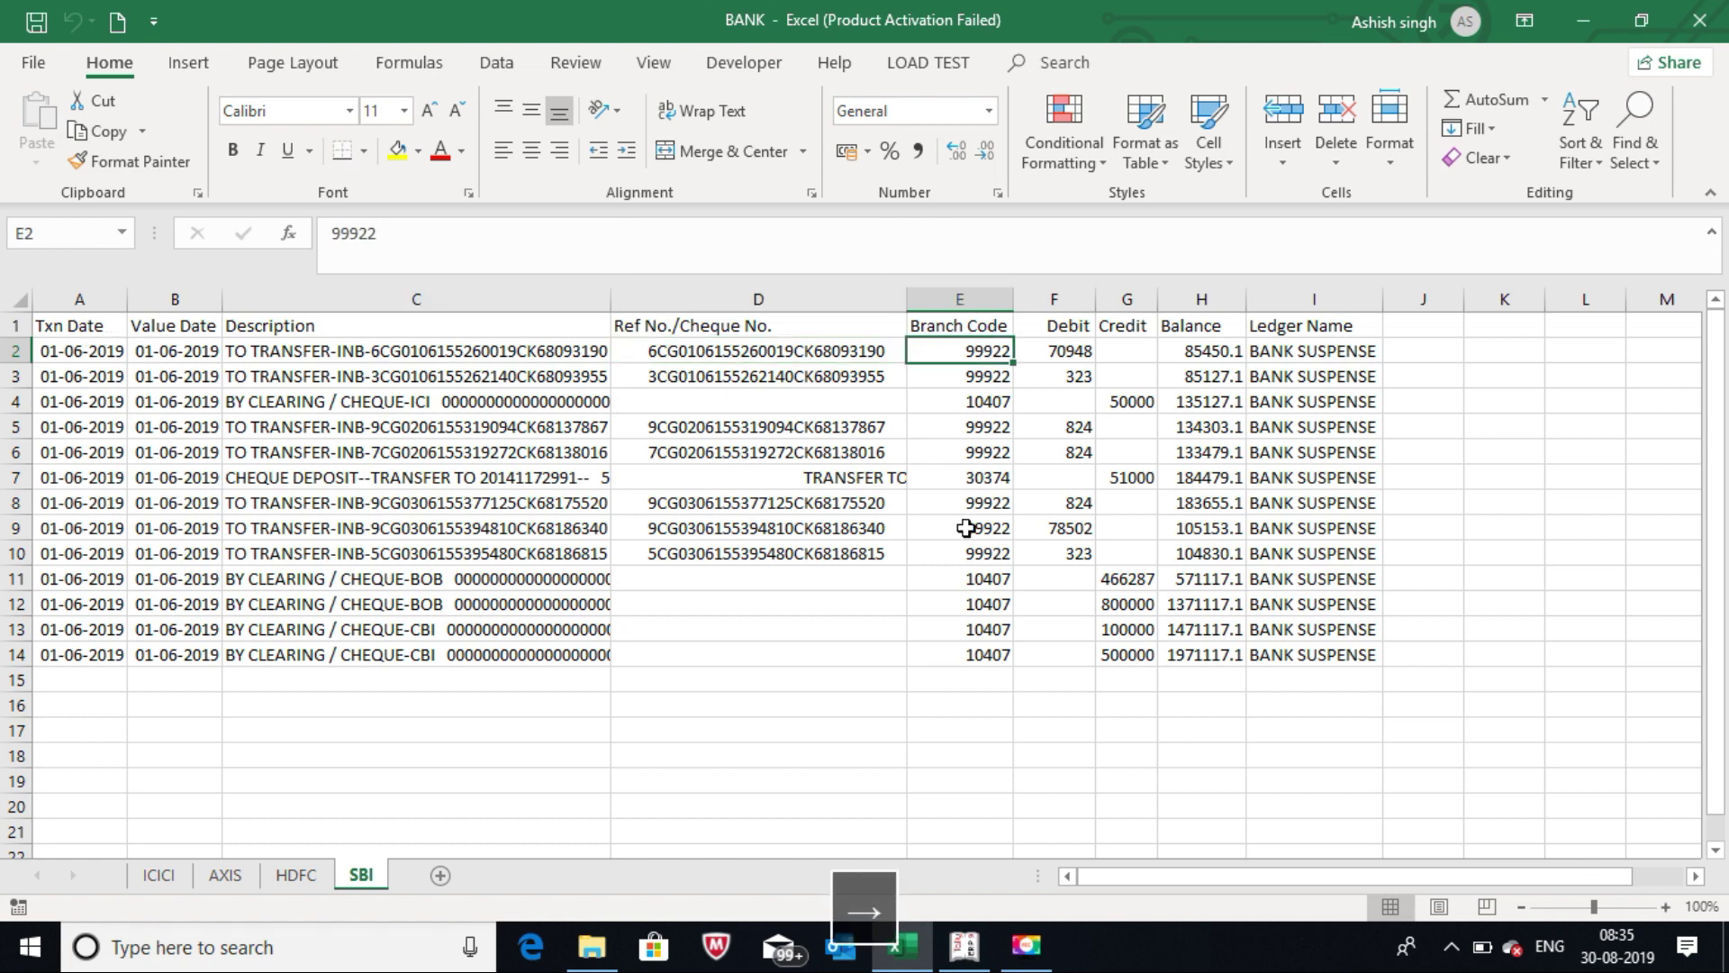
key("Right")
key("Right")
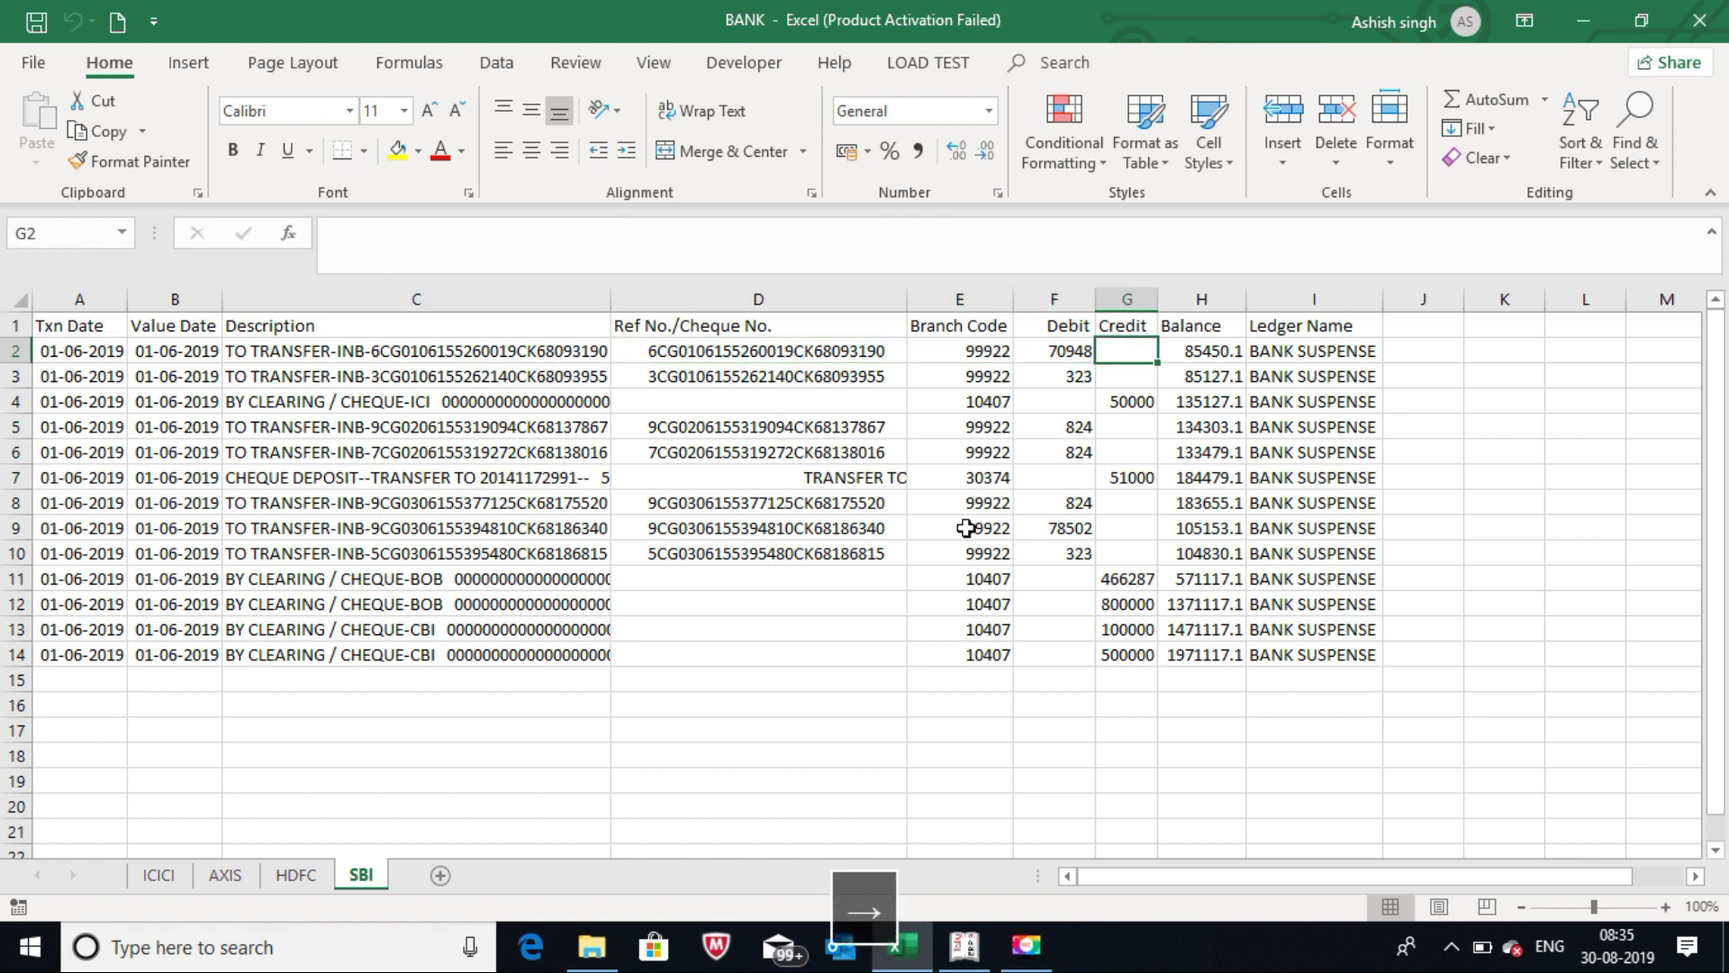
key("Right")
key("Right")
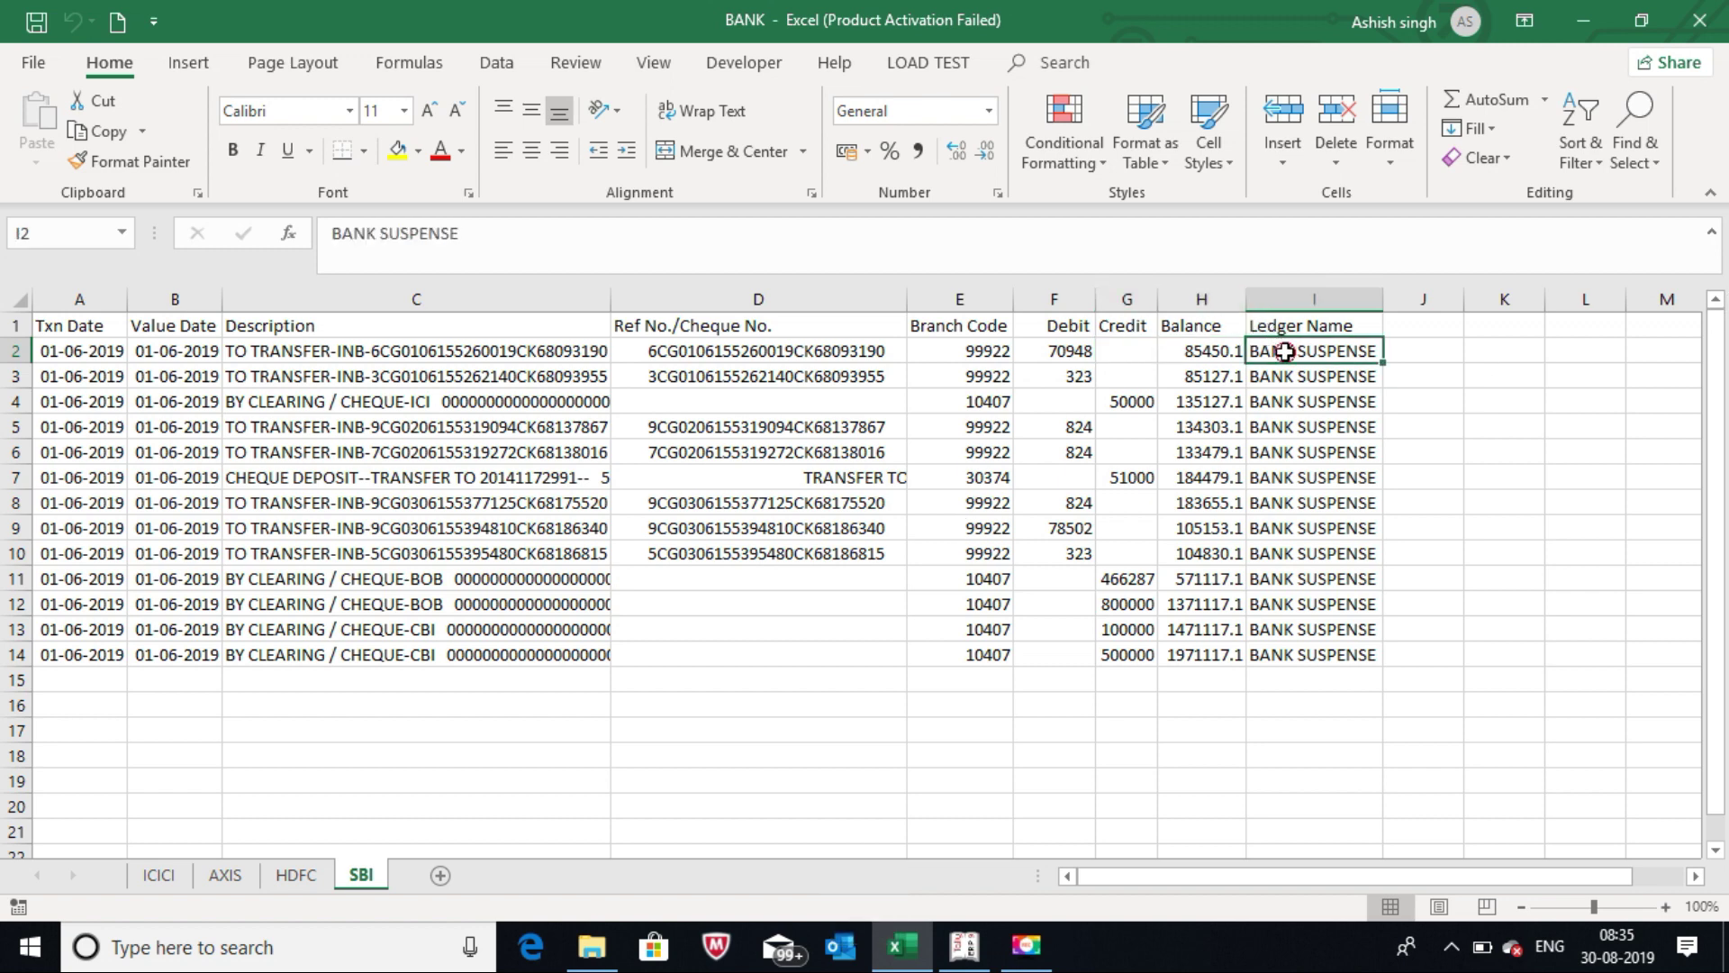
left_click_drag(1285, 352, 1312, 706)
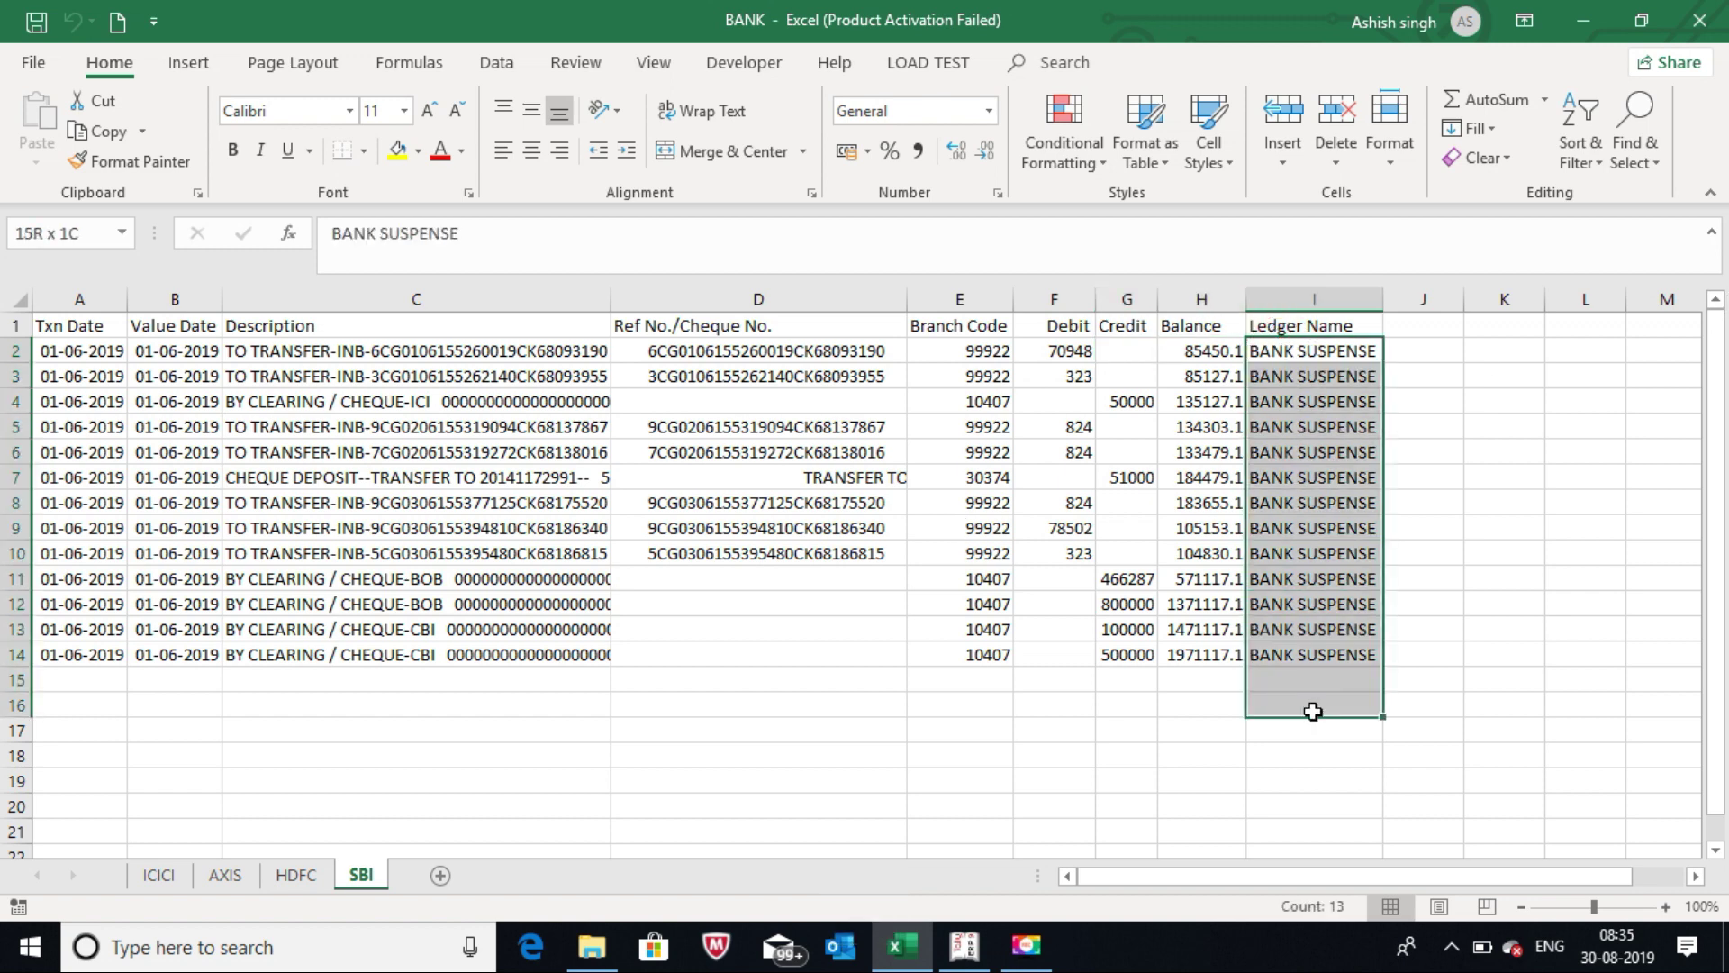
left_click(1315, 352)
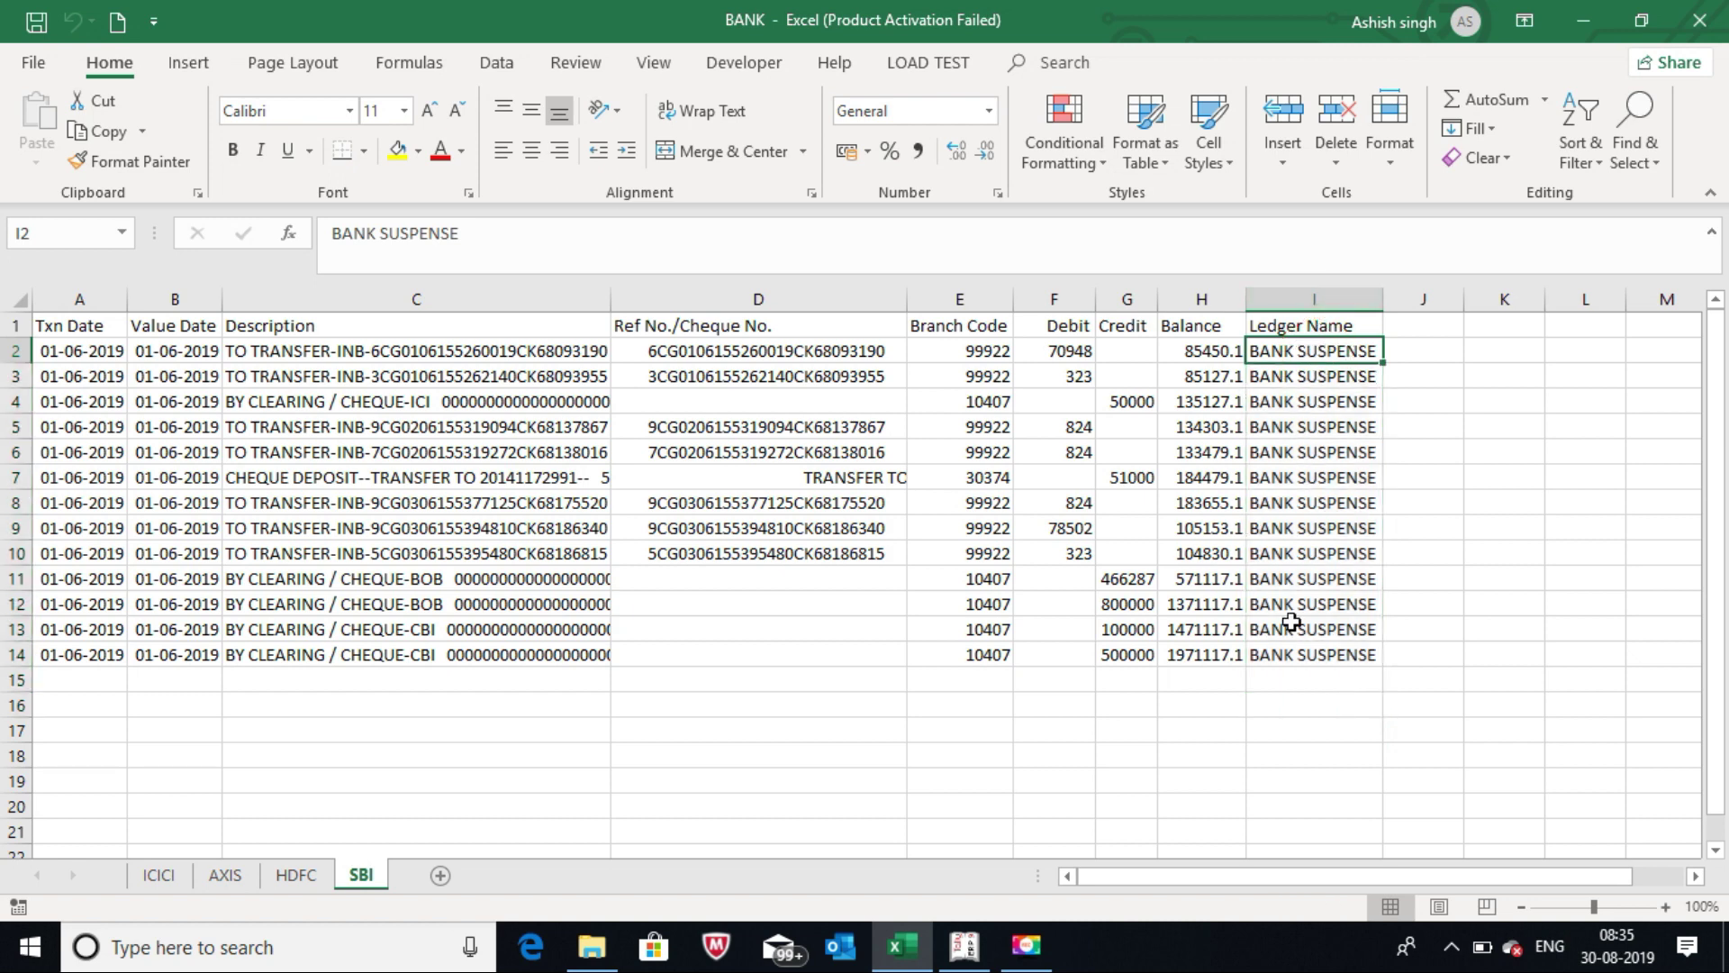
left_click(963, 945)
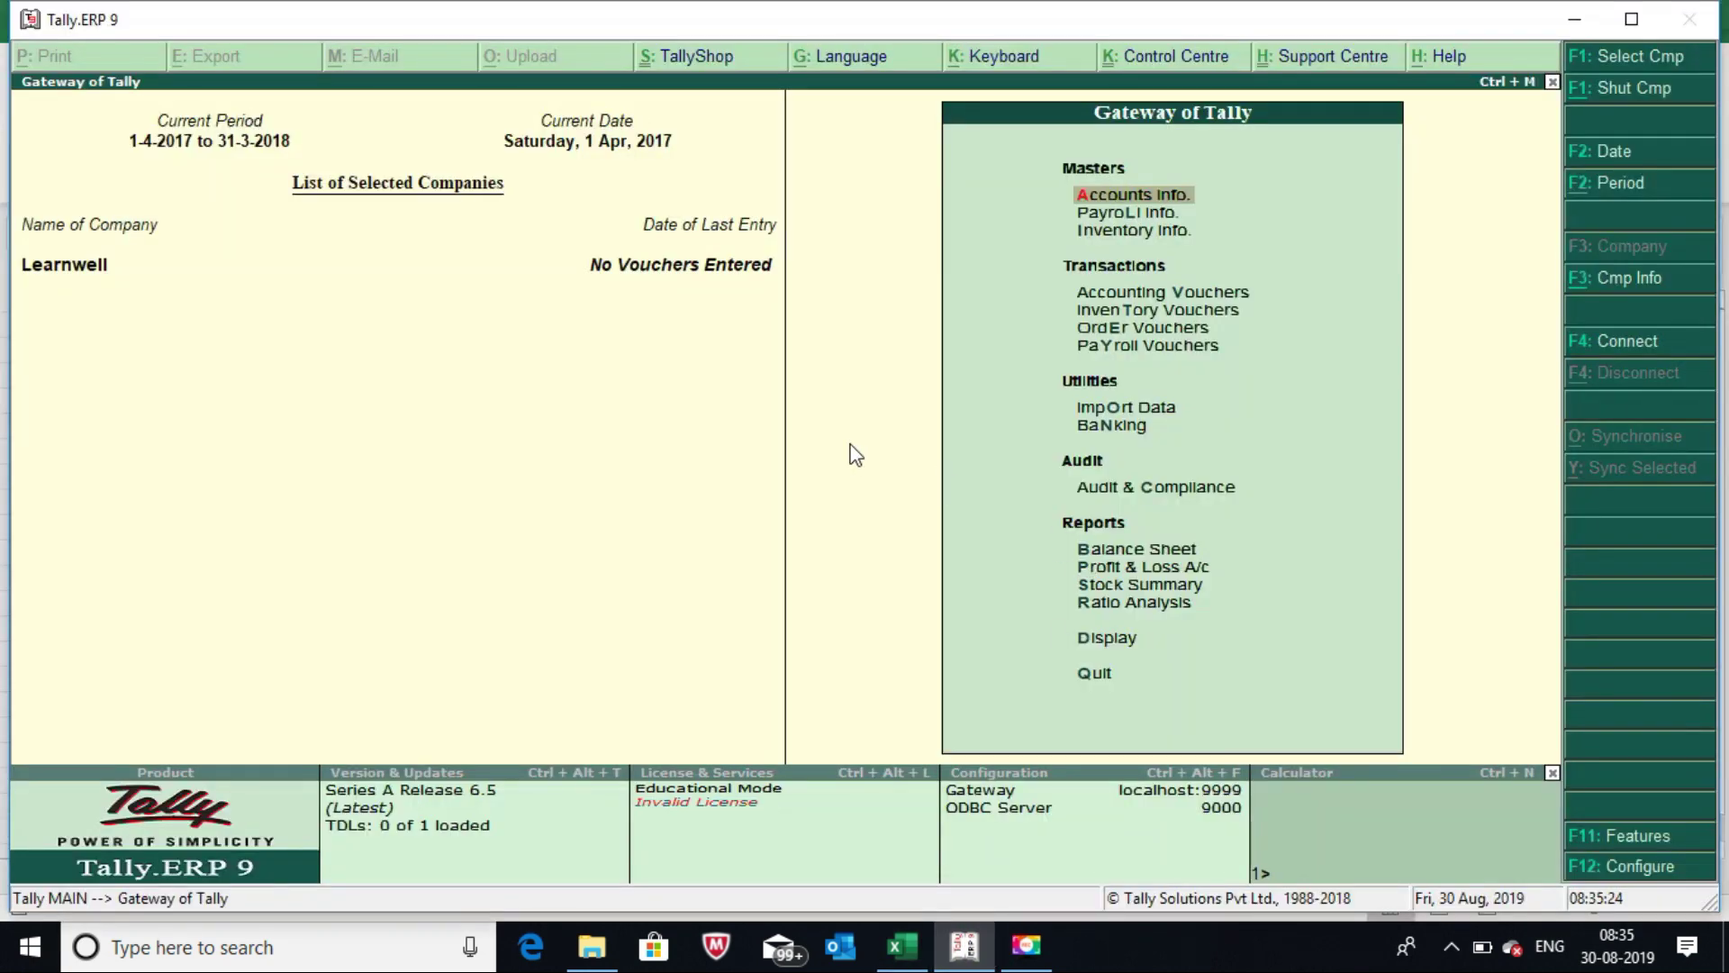
Copy the party ledger's name from Tally's ledger alteration screen and return to Excel.
key("a")
key("l")
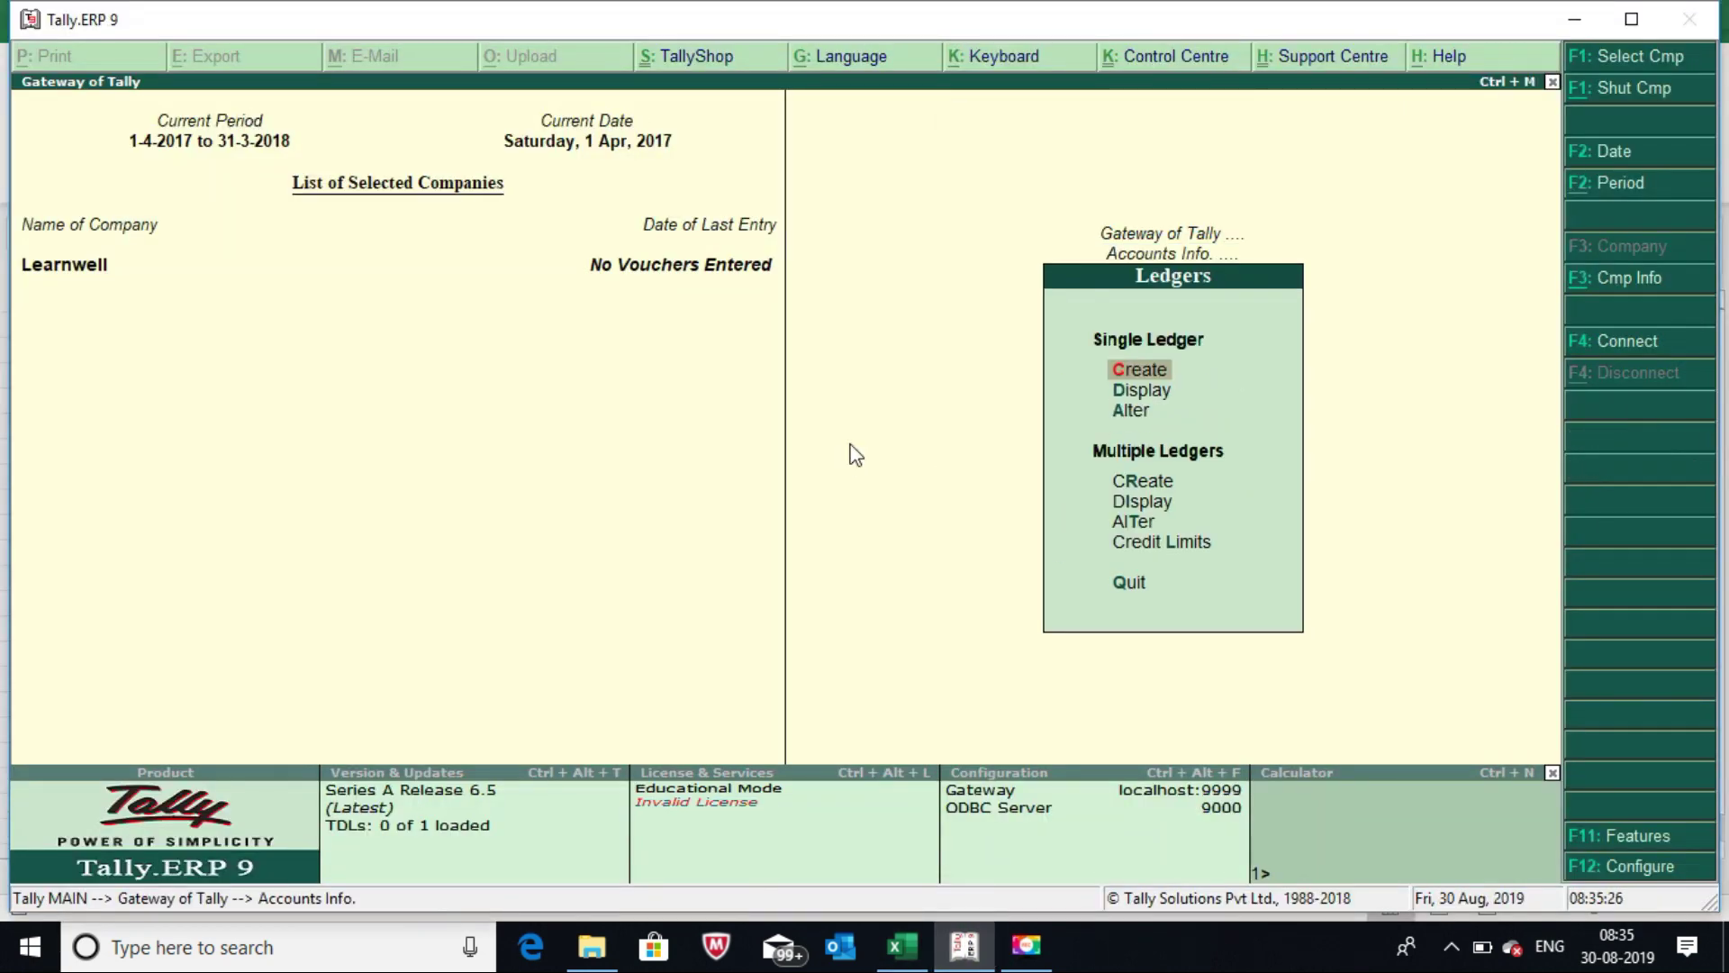
type("dBANK")
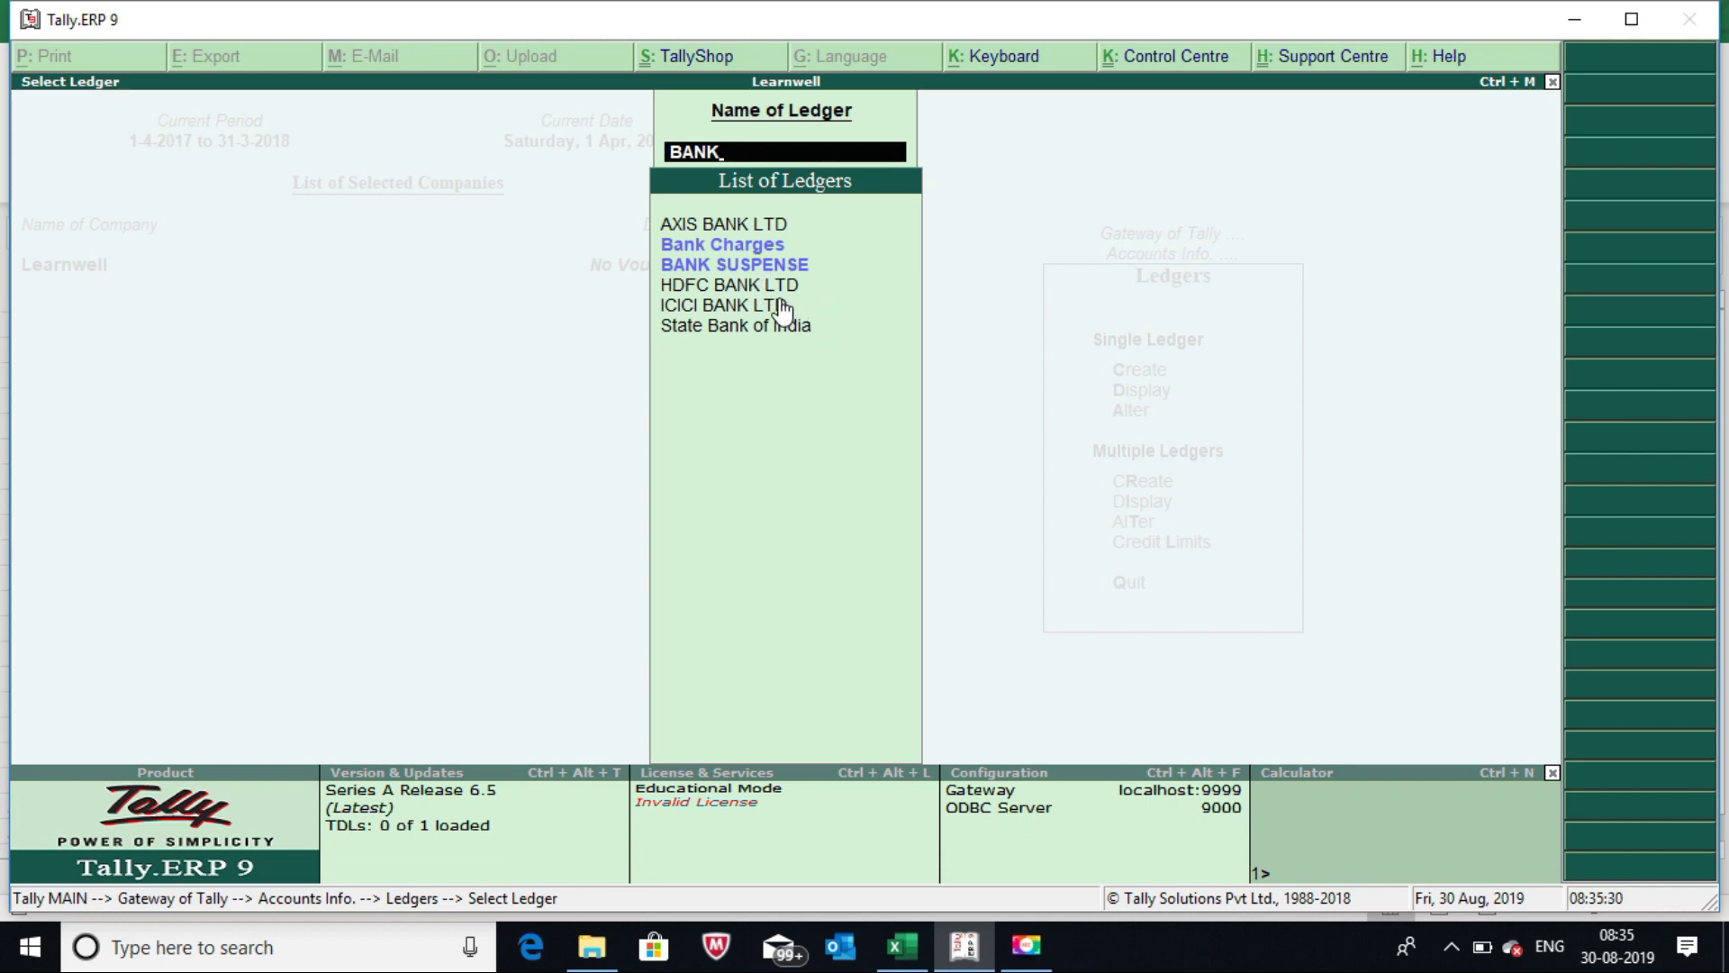
key("Escape")
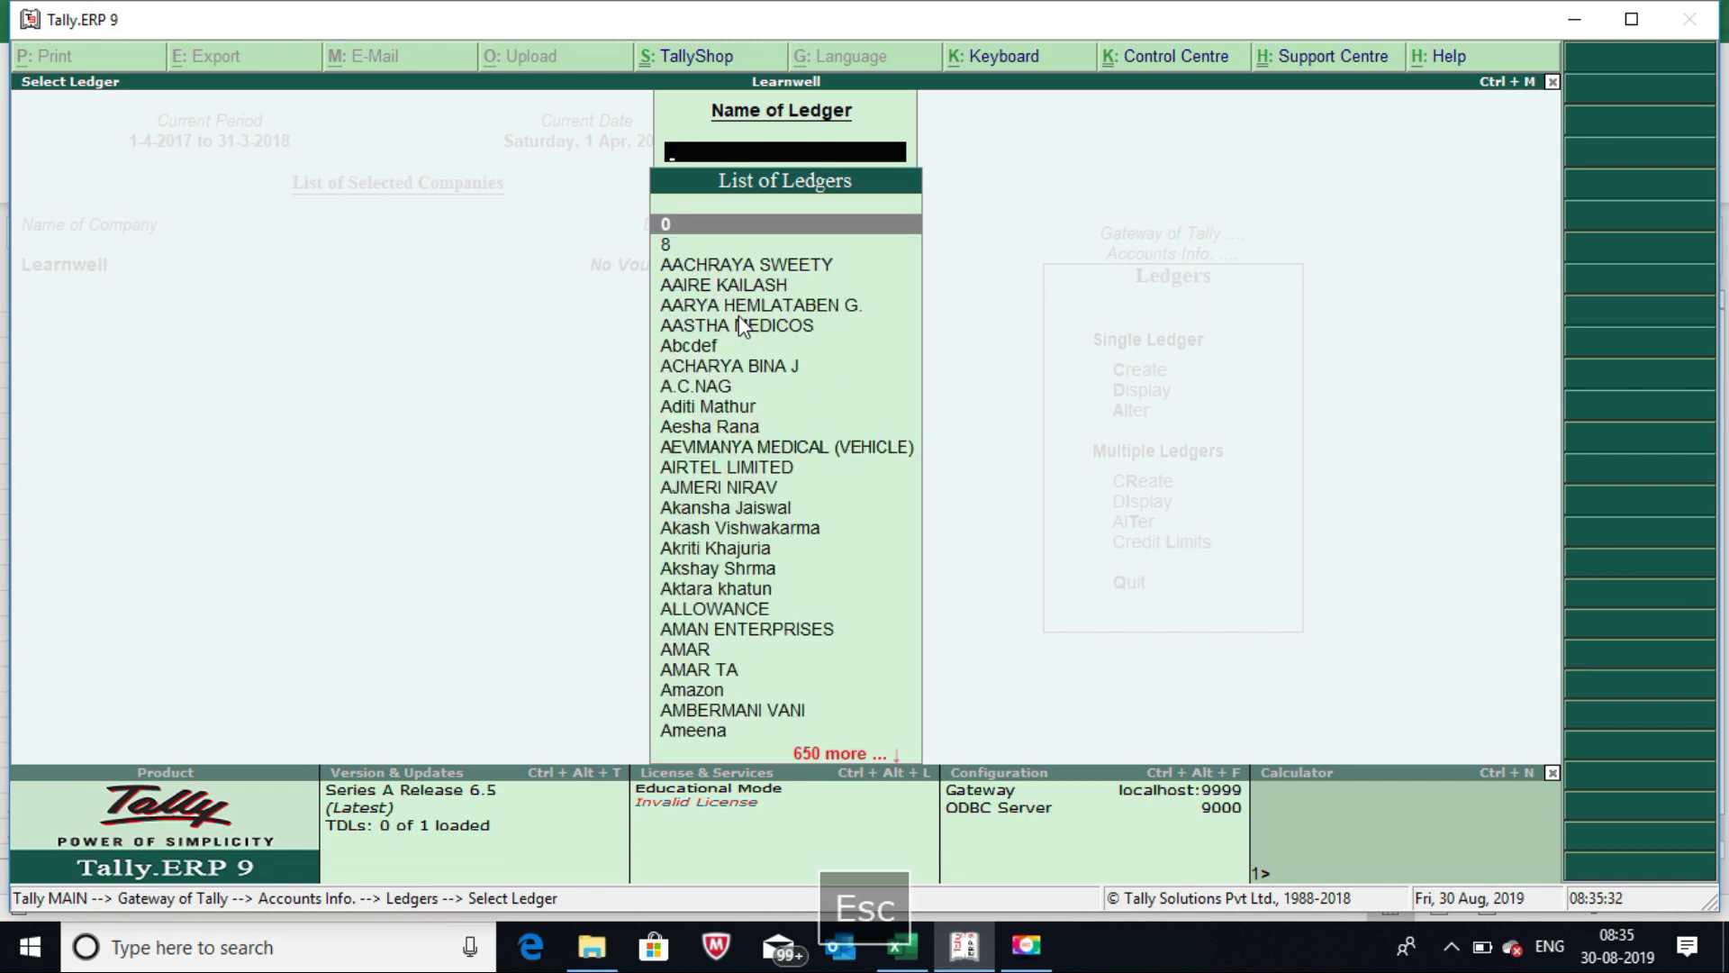
key("Down")
key("Down")
key("Down")
key("Down")
key("Down")
key("Down")
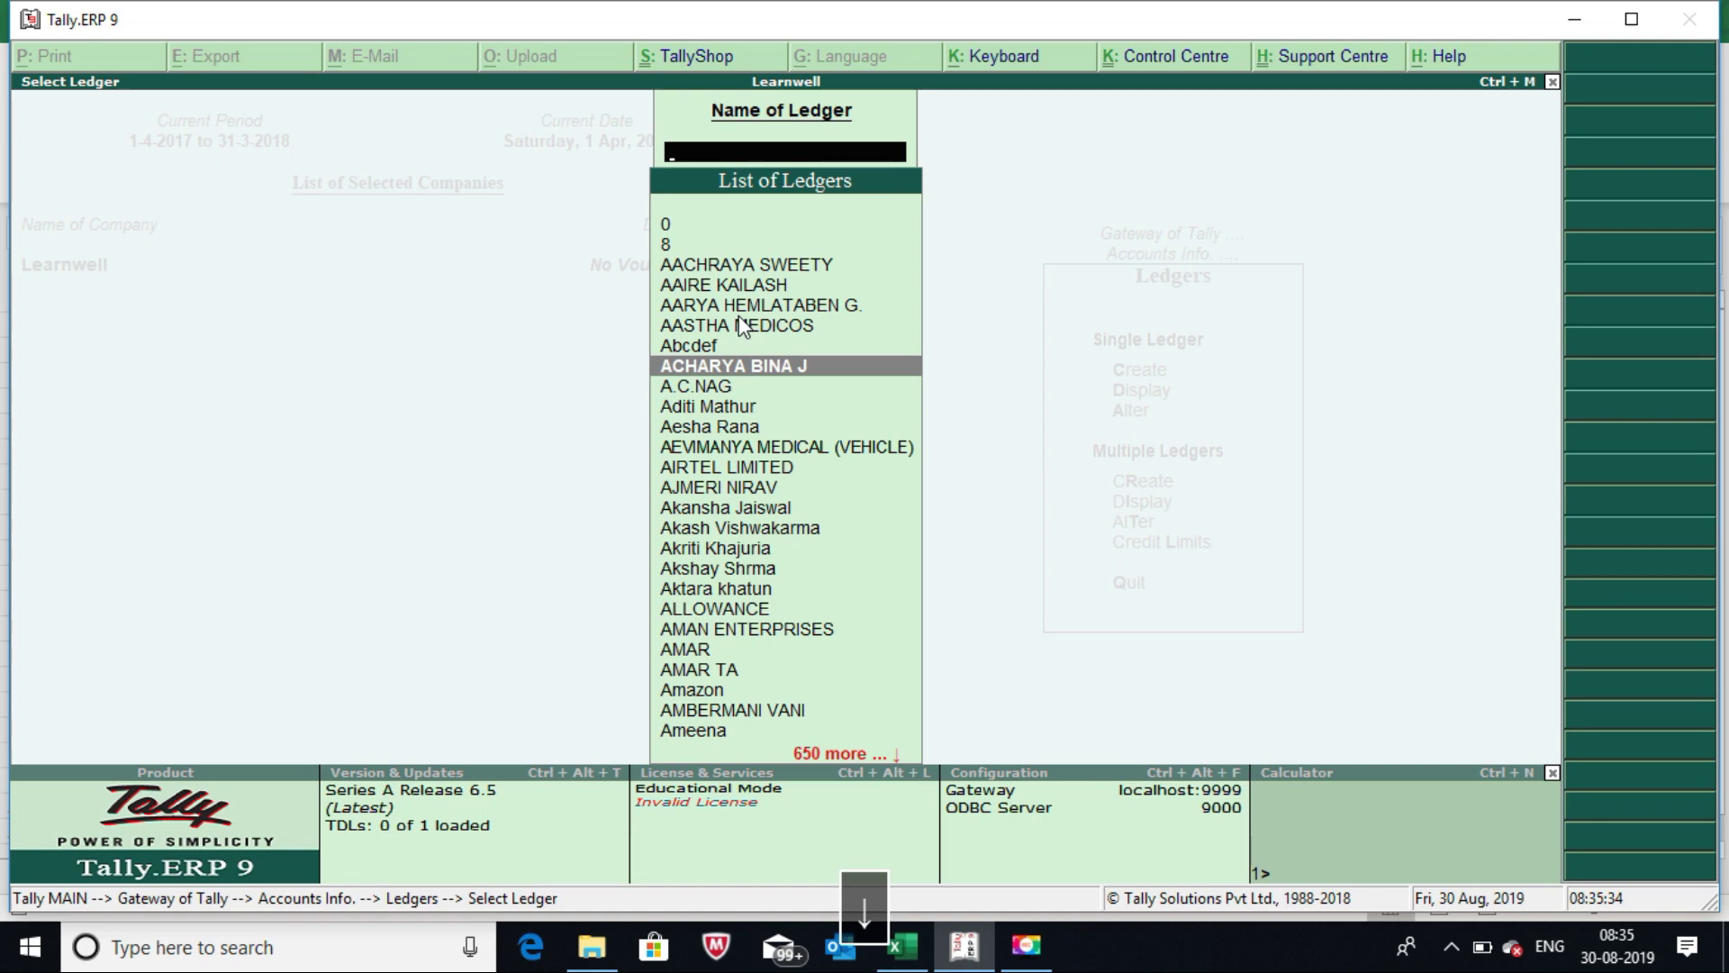
key("Return")
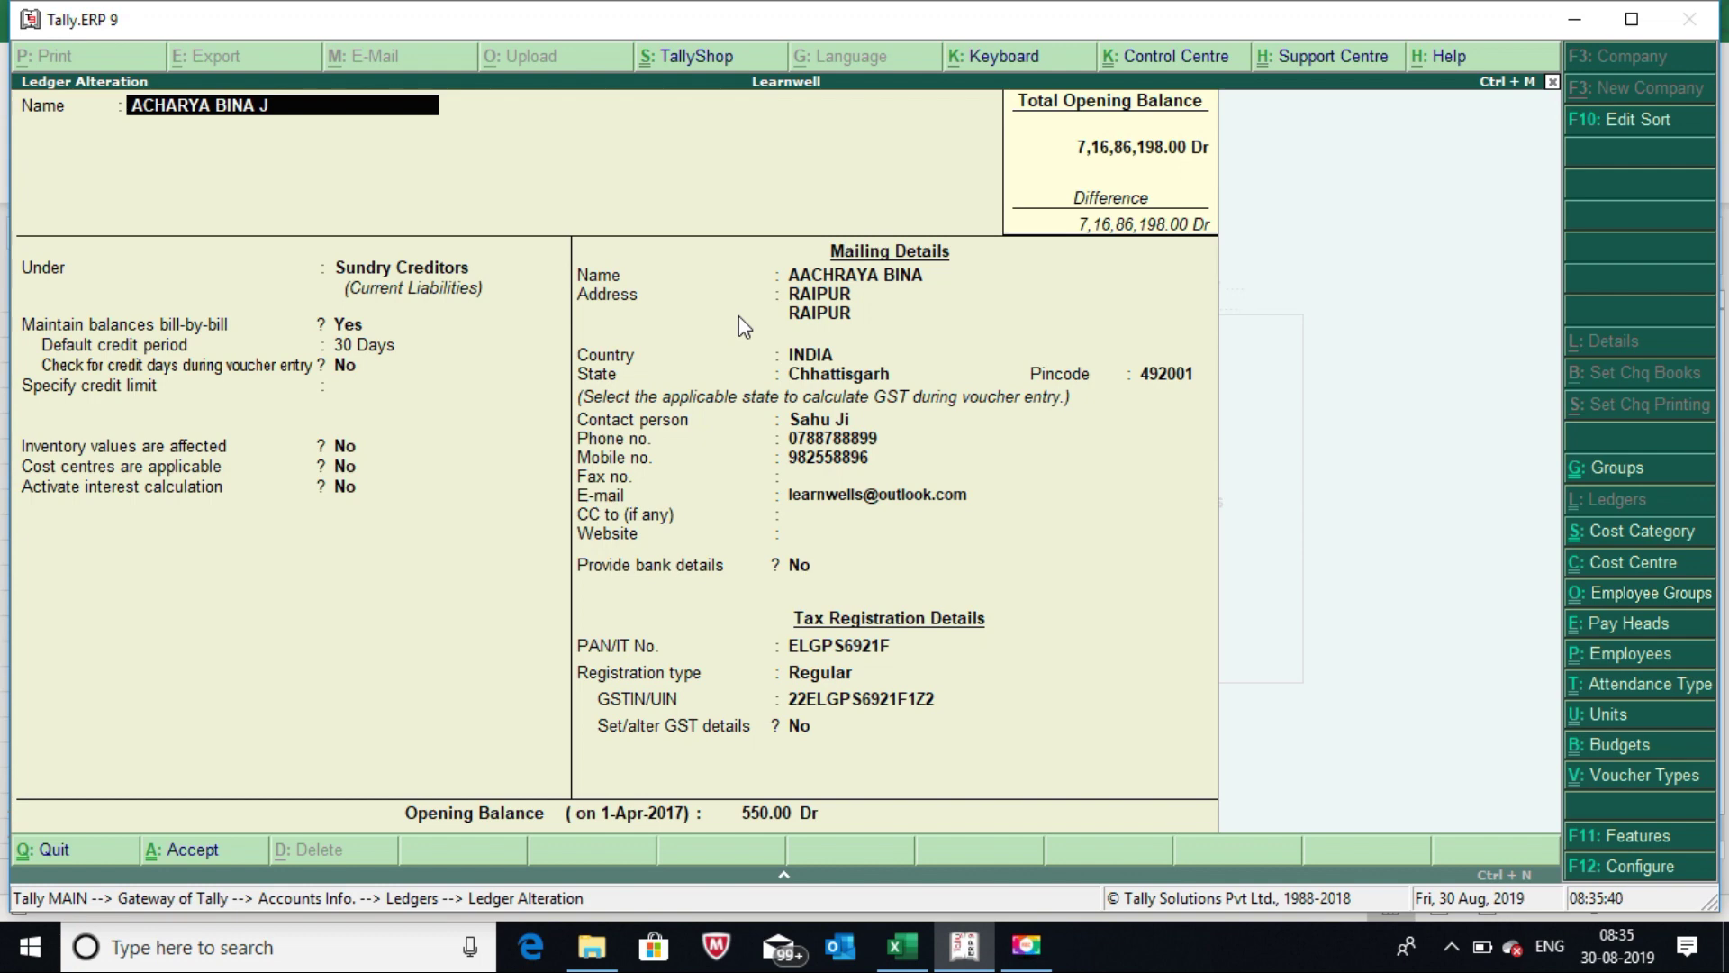
key("ctrl+alt+c")
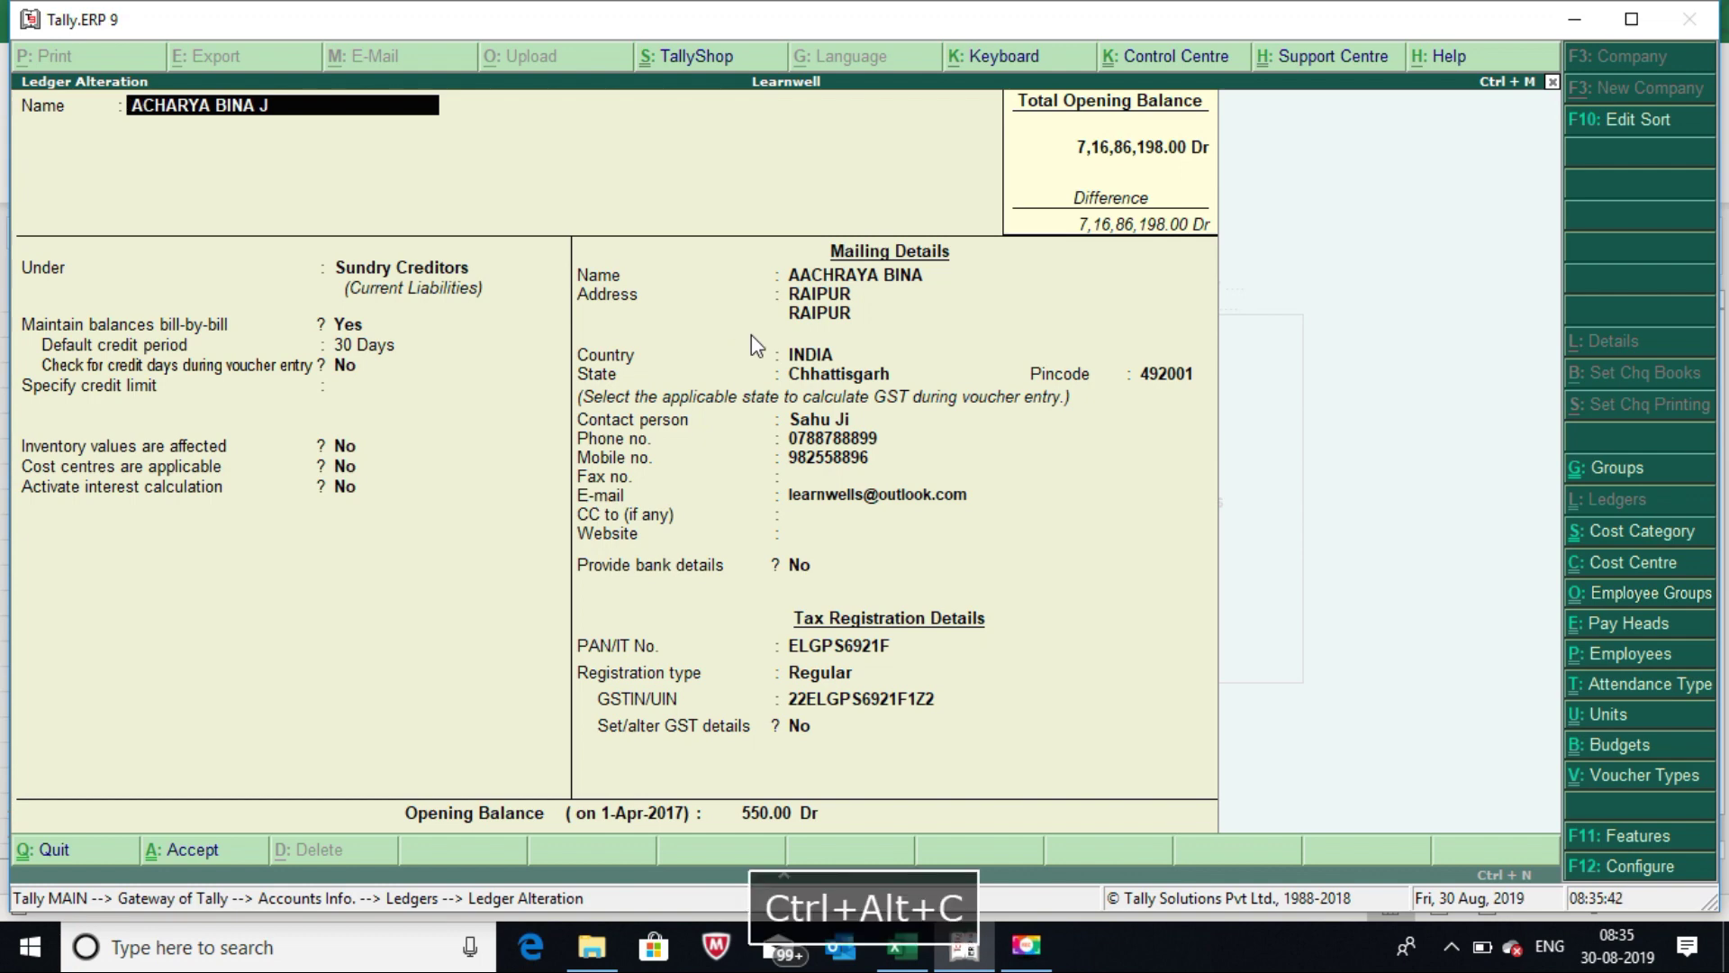
left_click(902, 946)
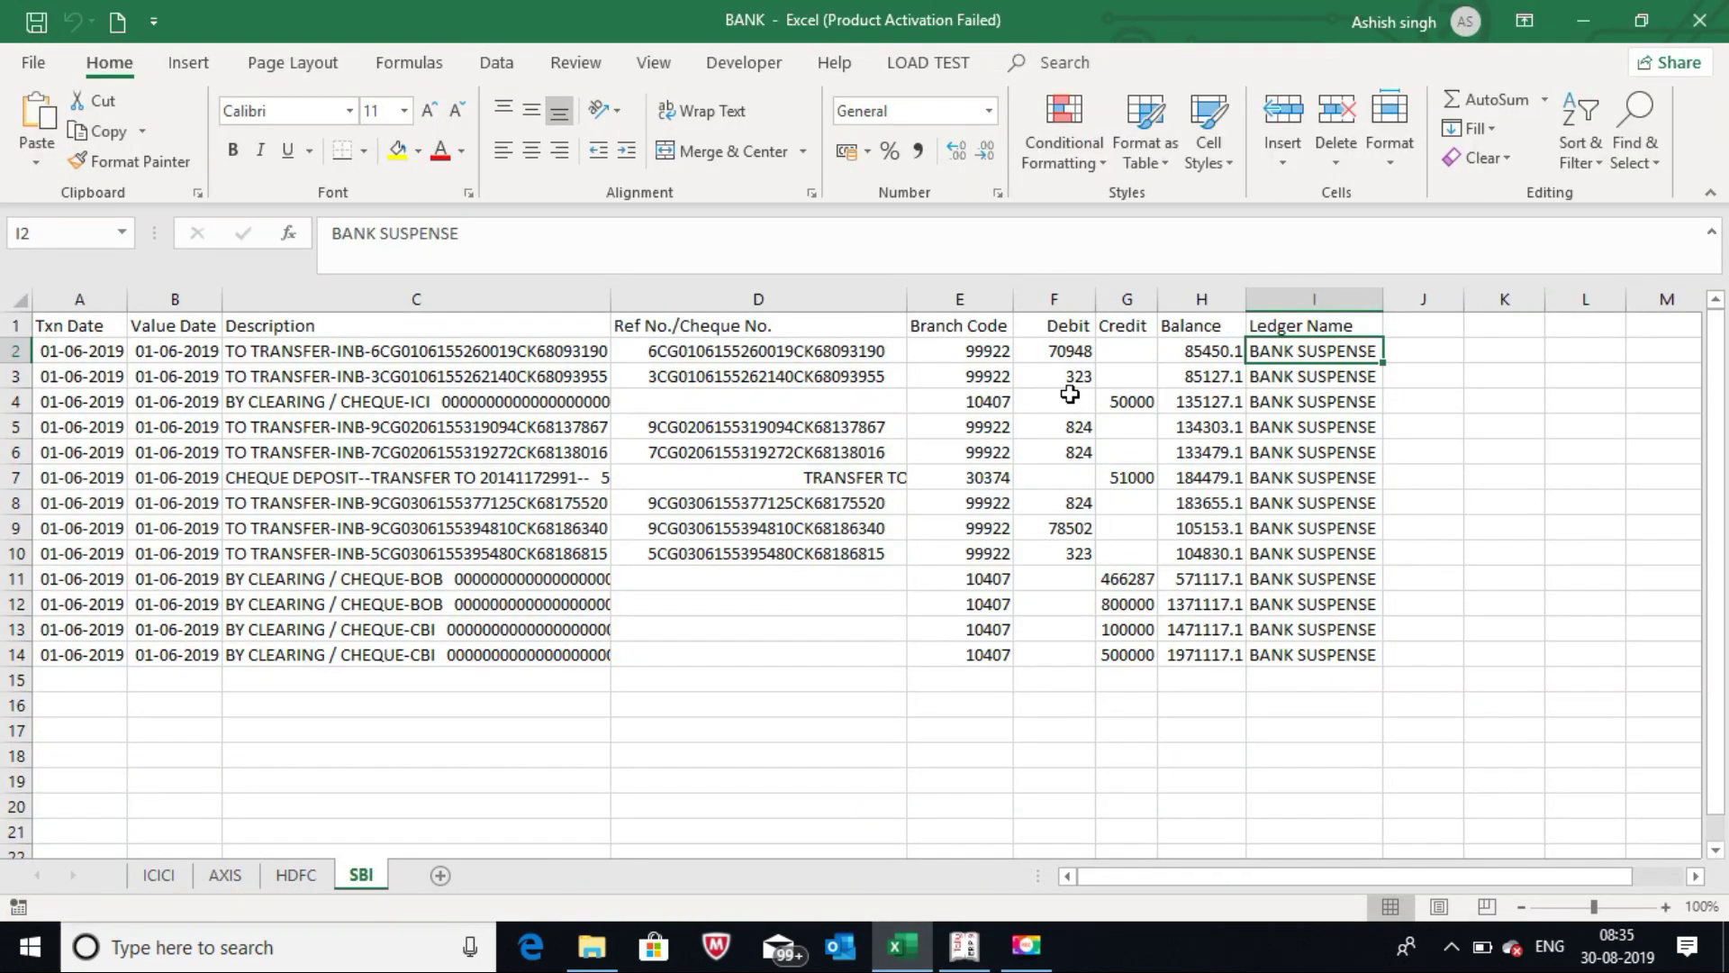
Paste the copied party ledger name into I4 for the 50000 cheque credit.
left_click(1304, 428)
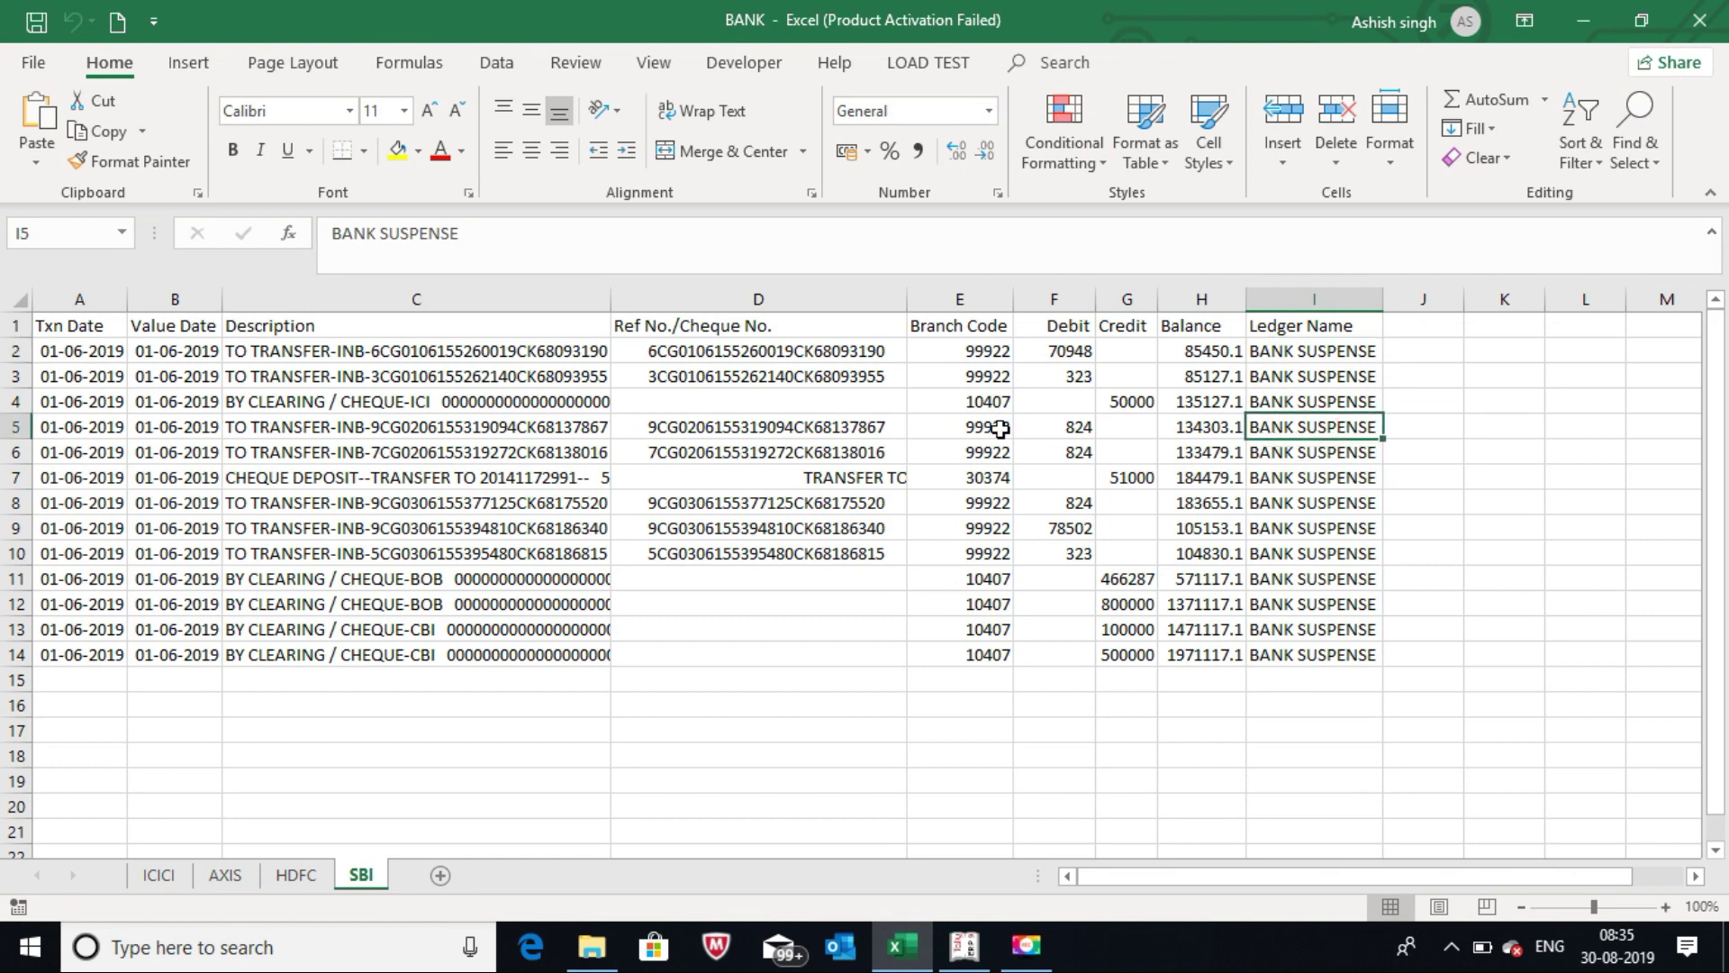
left_click(1265, 401)
key("ctrl+v")
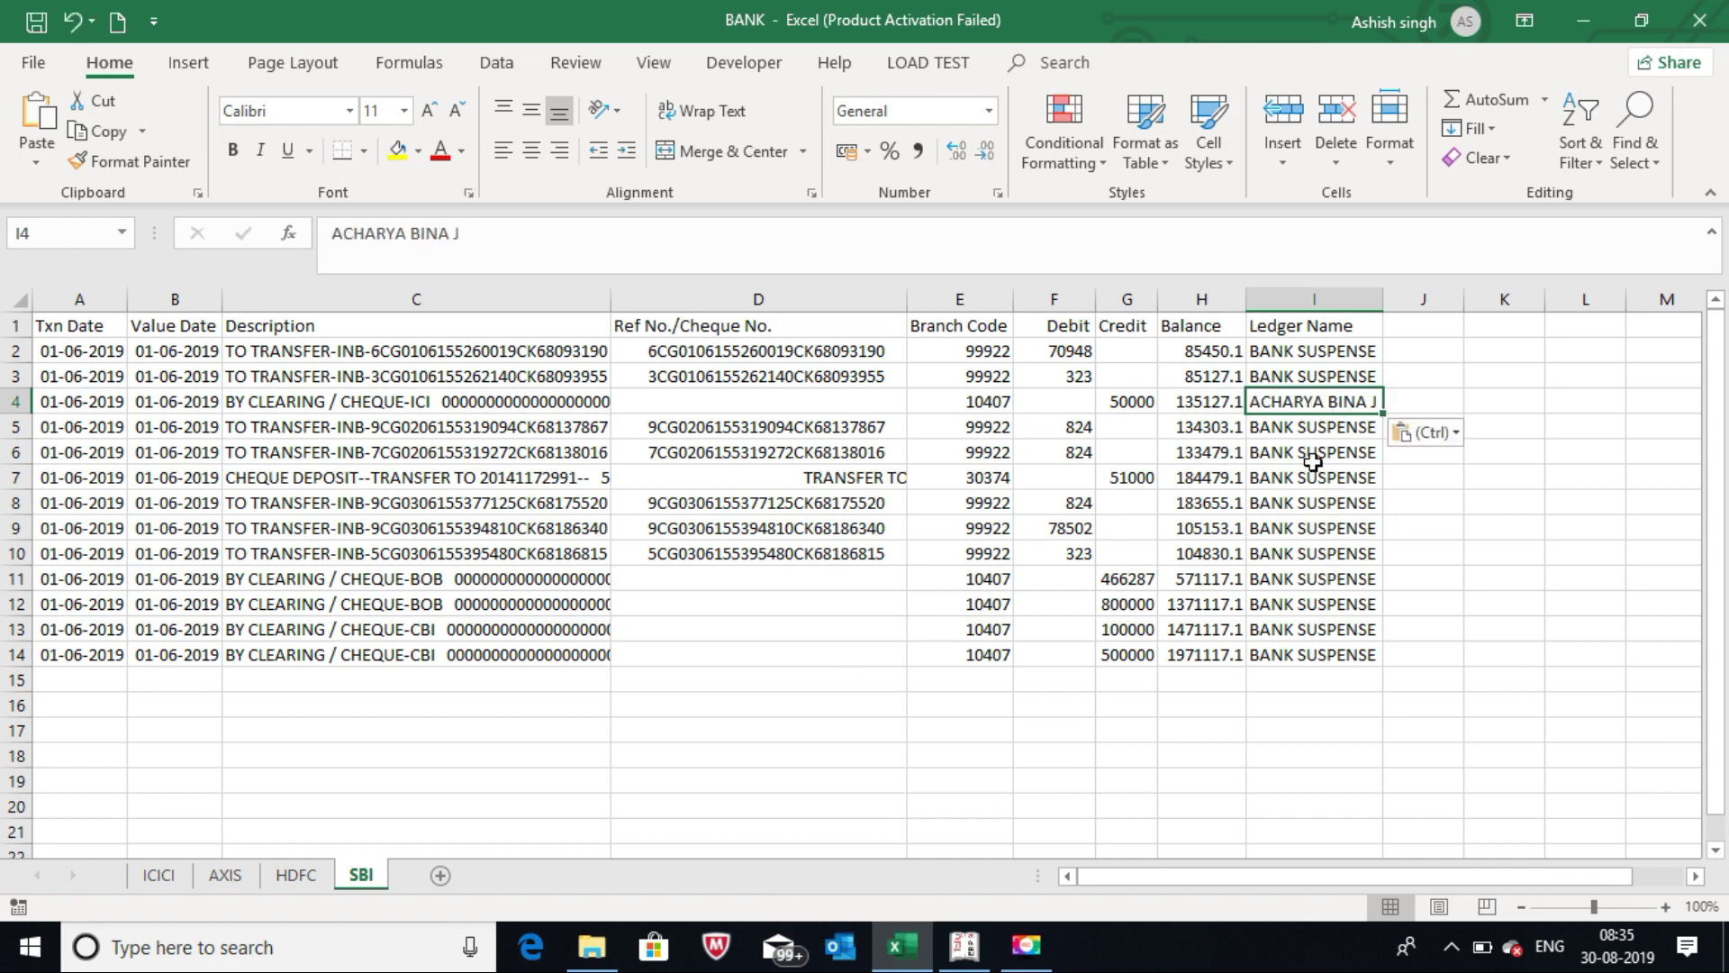
left_click_drag(1302, 431, 1299, 465)
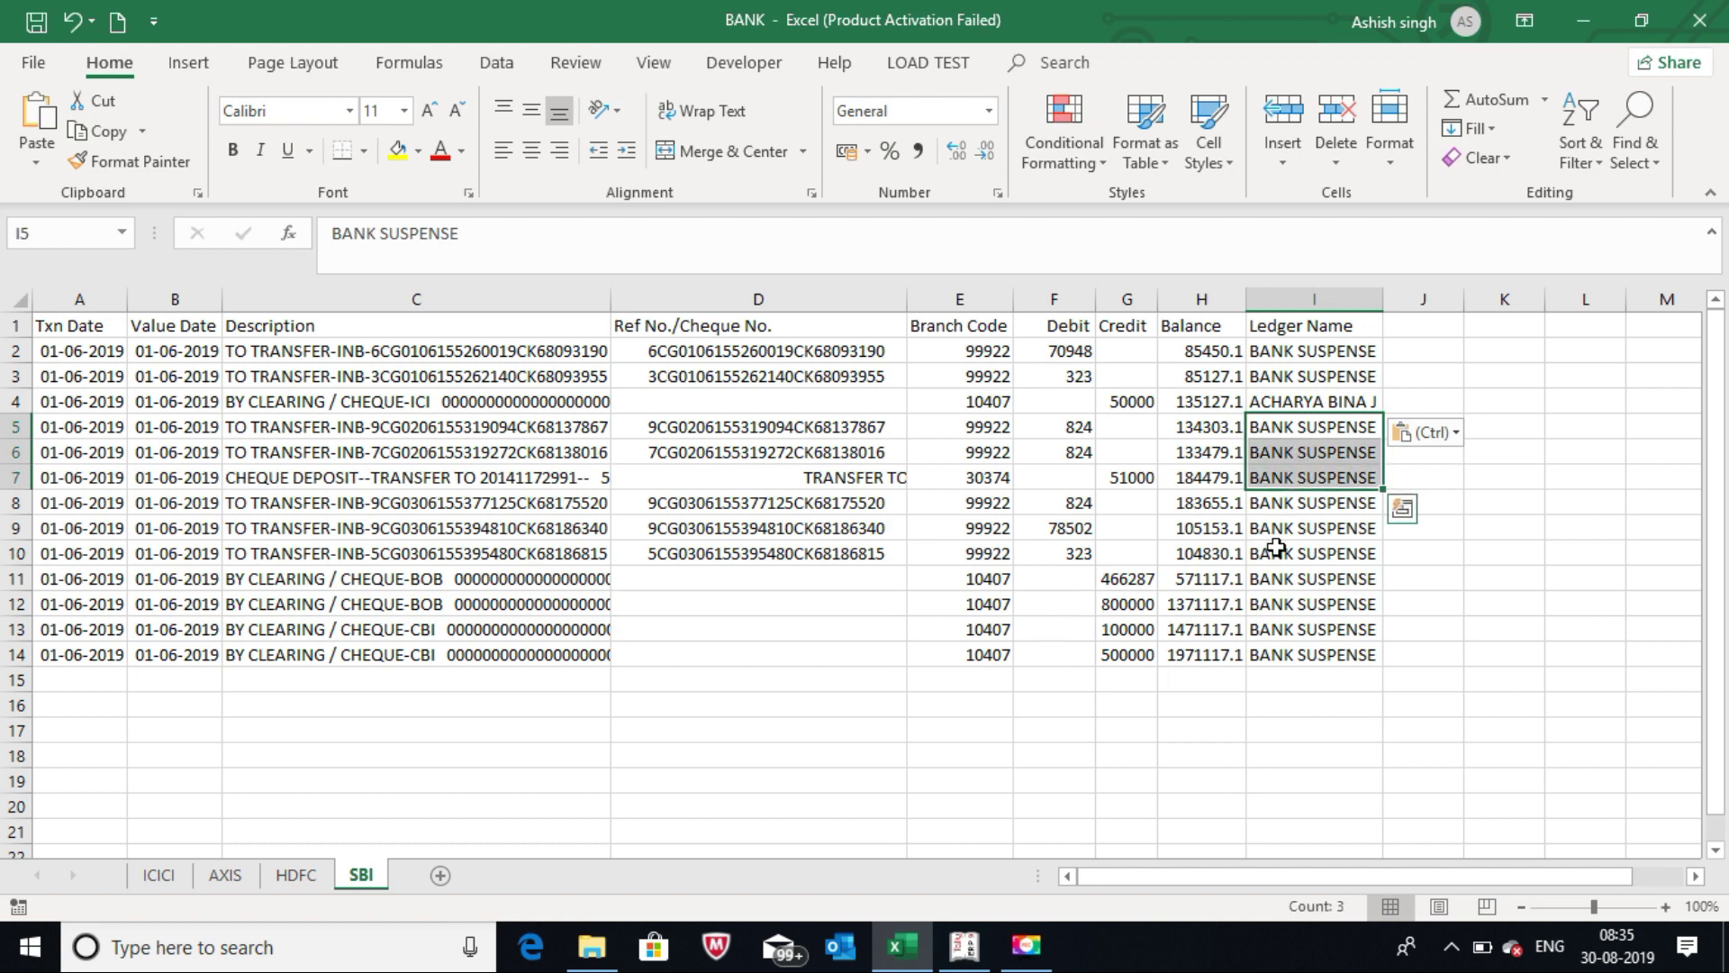
left_click(1276, 551)
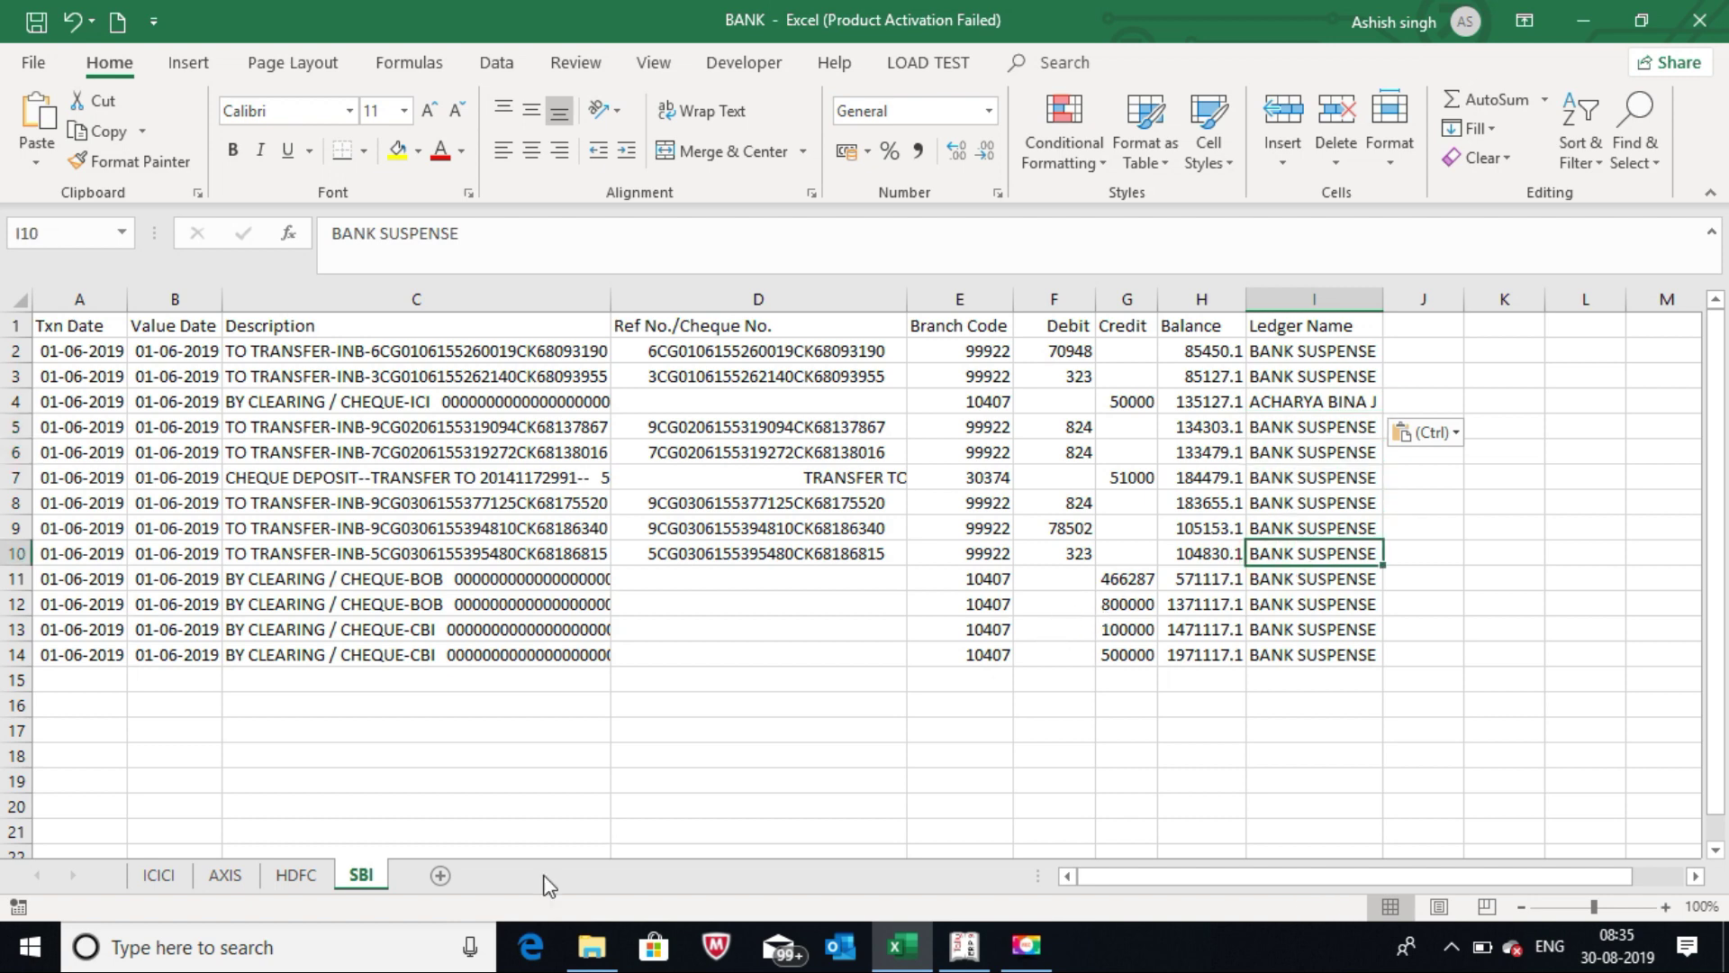
left_click(294, 869)
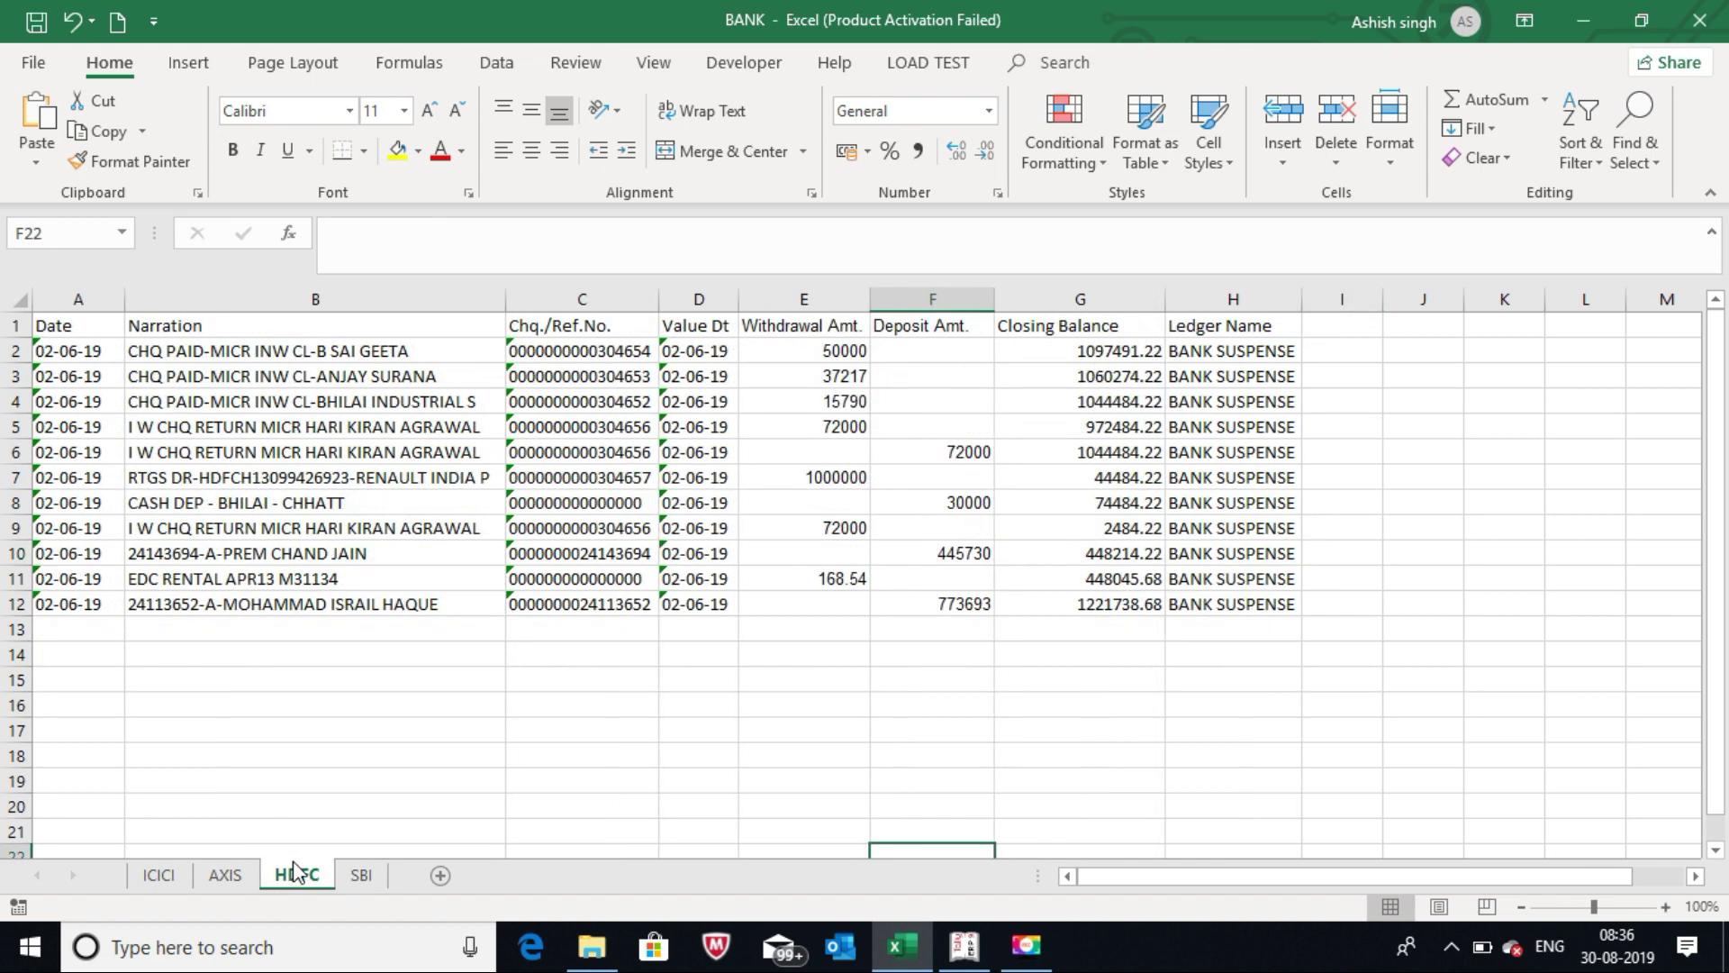
Review the HDFC, AXIS and ICICI statement sheets and save the BANK workbook.
left_click(1190, 410)
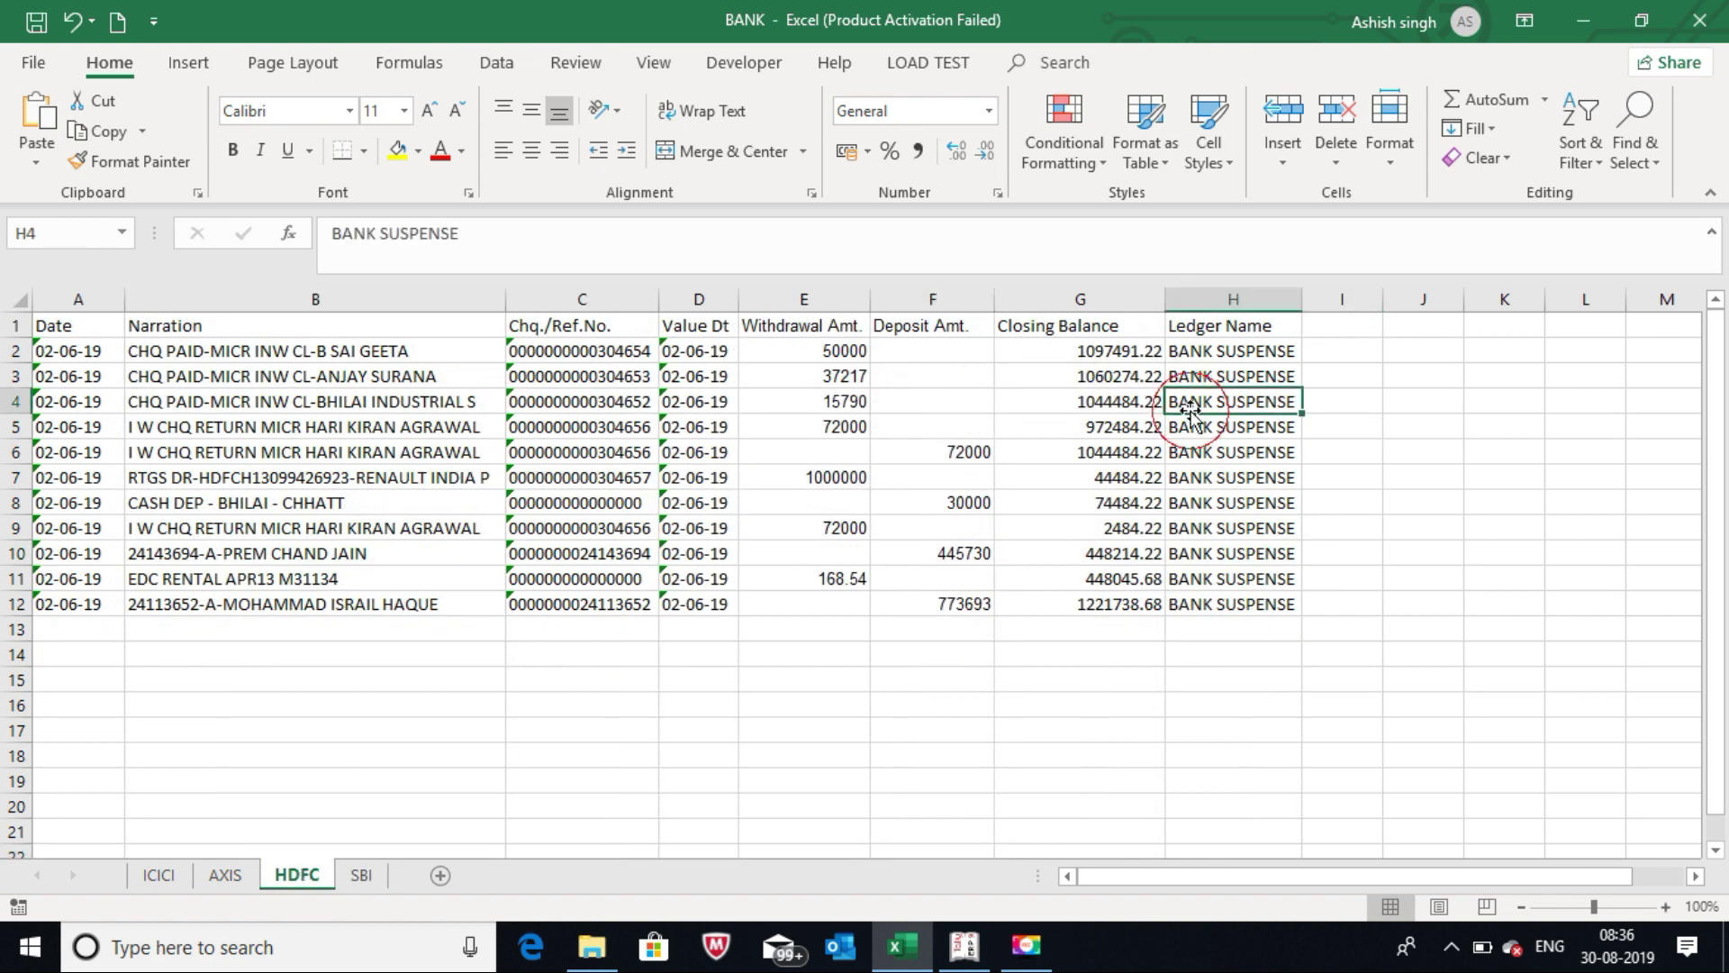
left_click(90, 377)
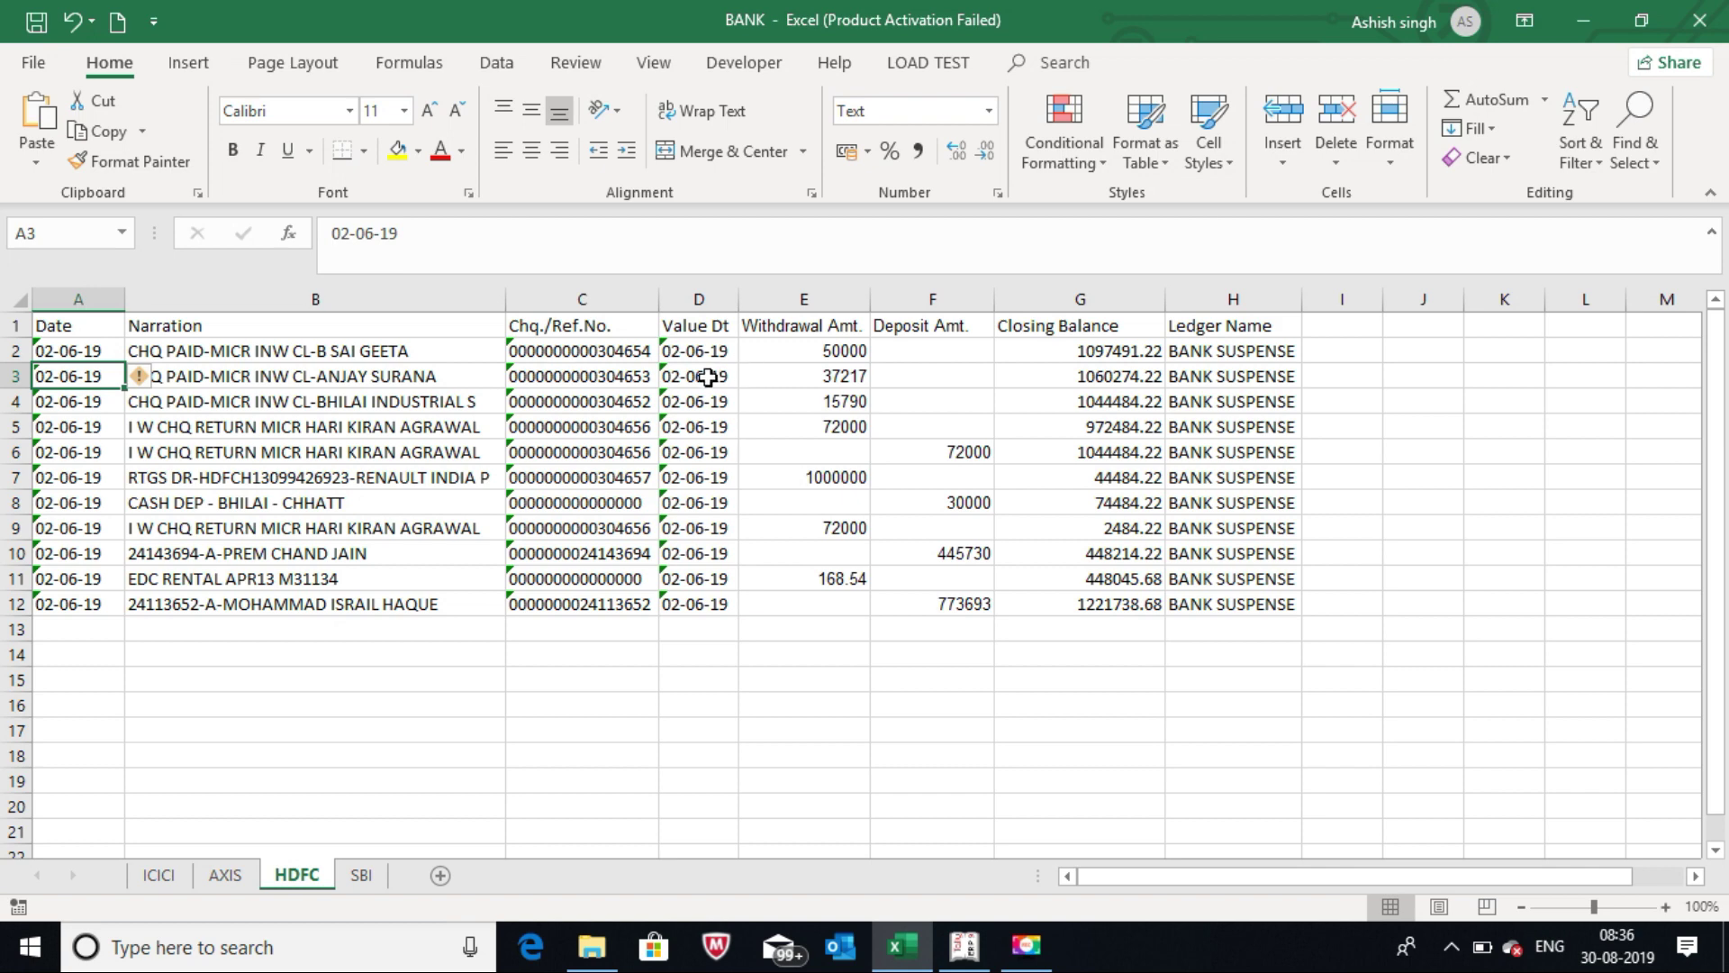
left_click(236, 868)
left_click(530, 507)
left_click(146, 536)
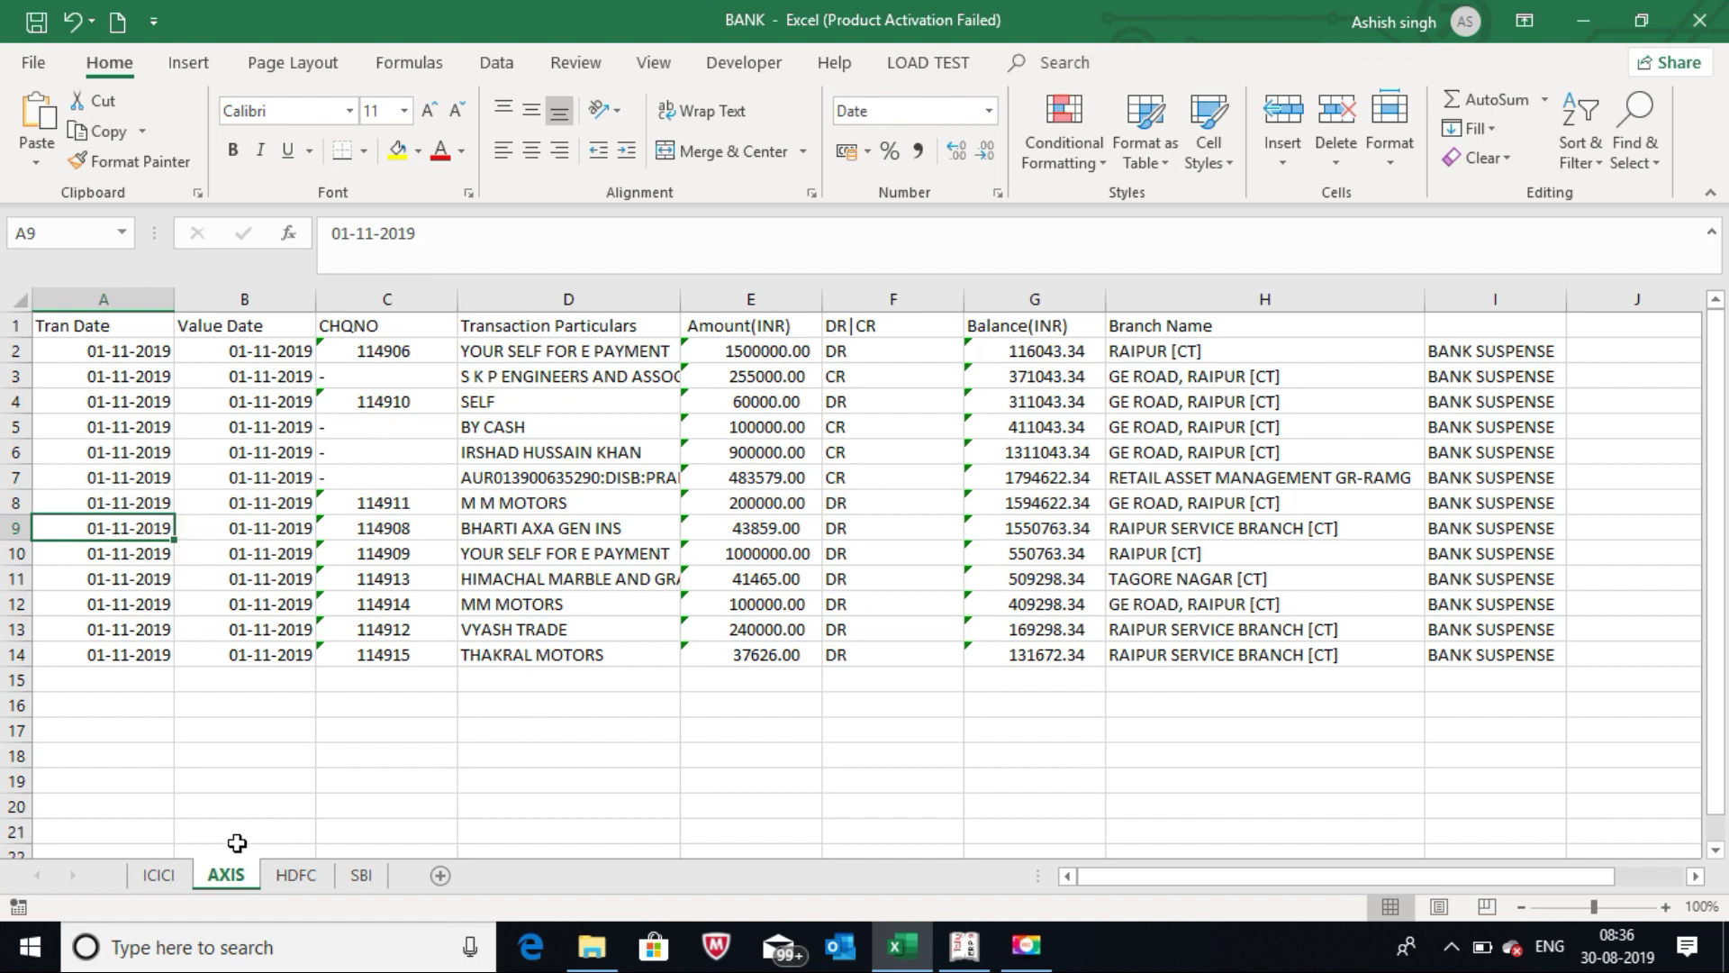
left_click(159, 875)
left_click(626, 594)
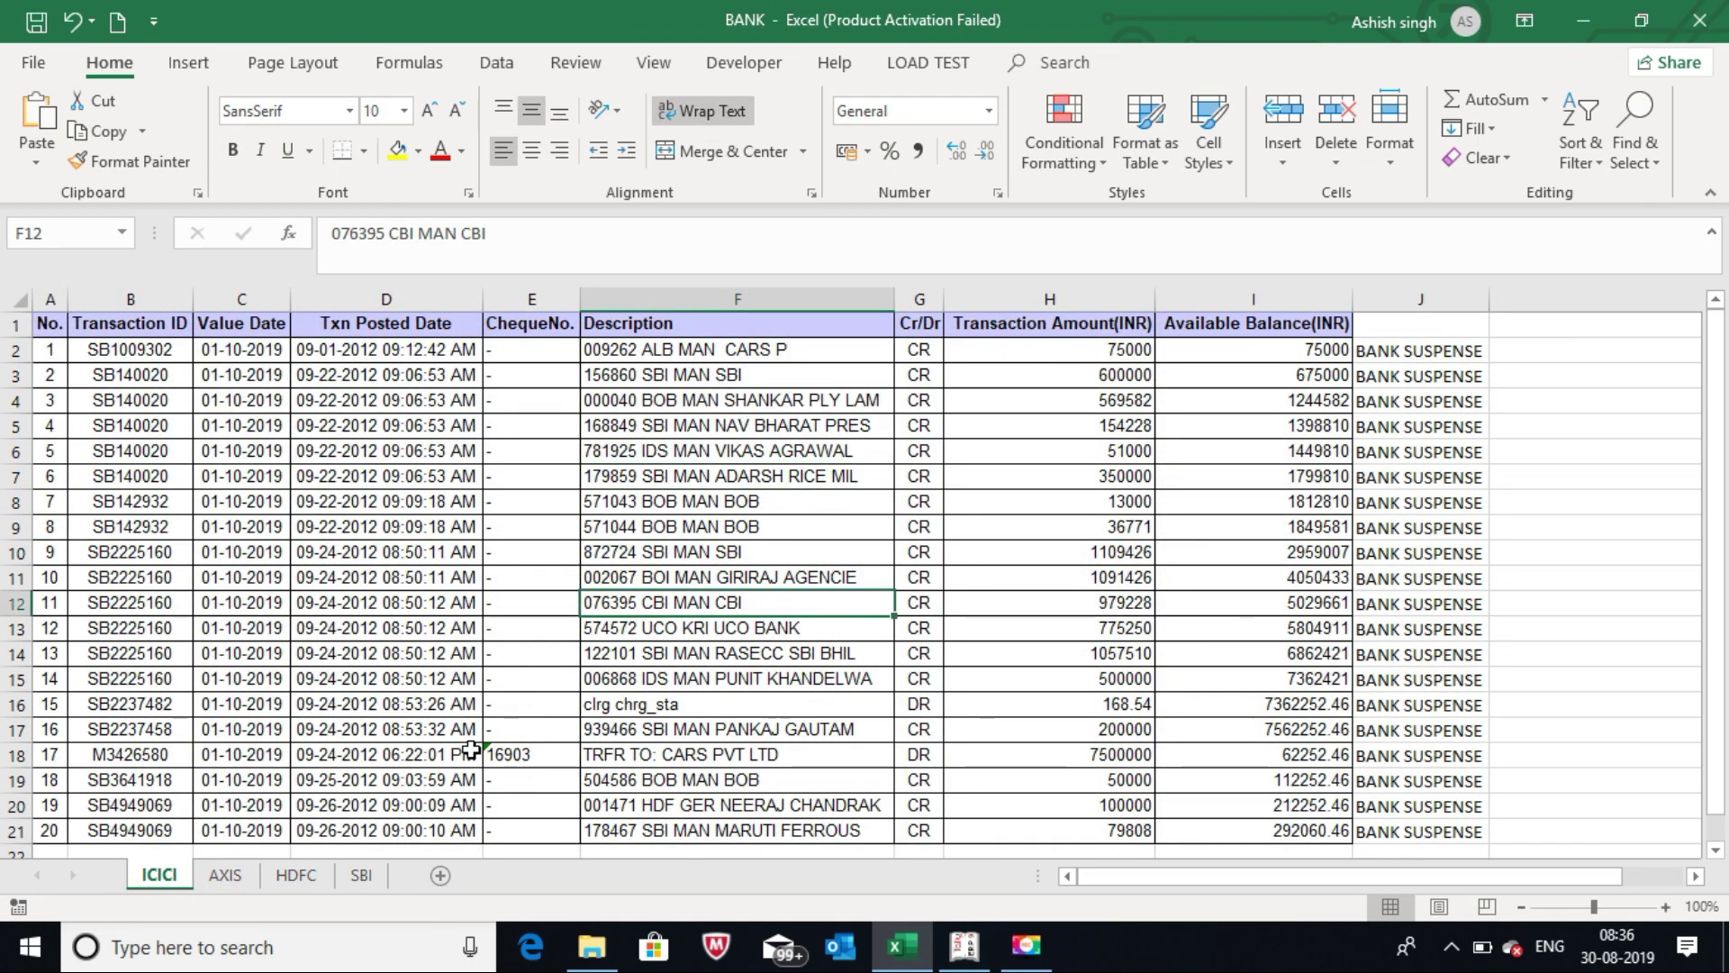
left_click(225, 874)
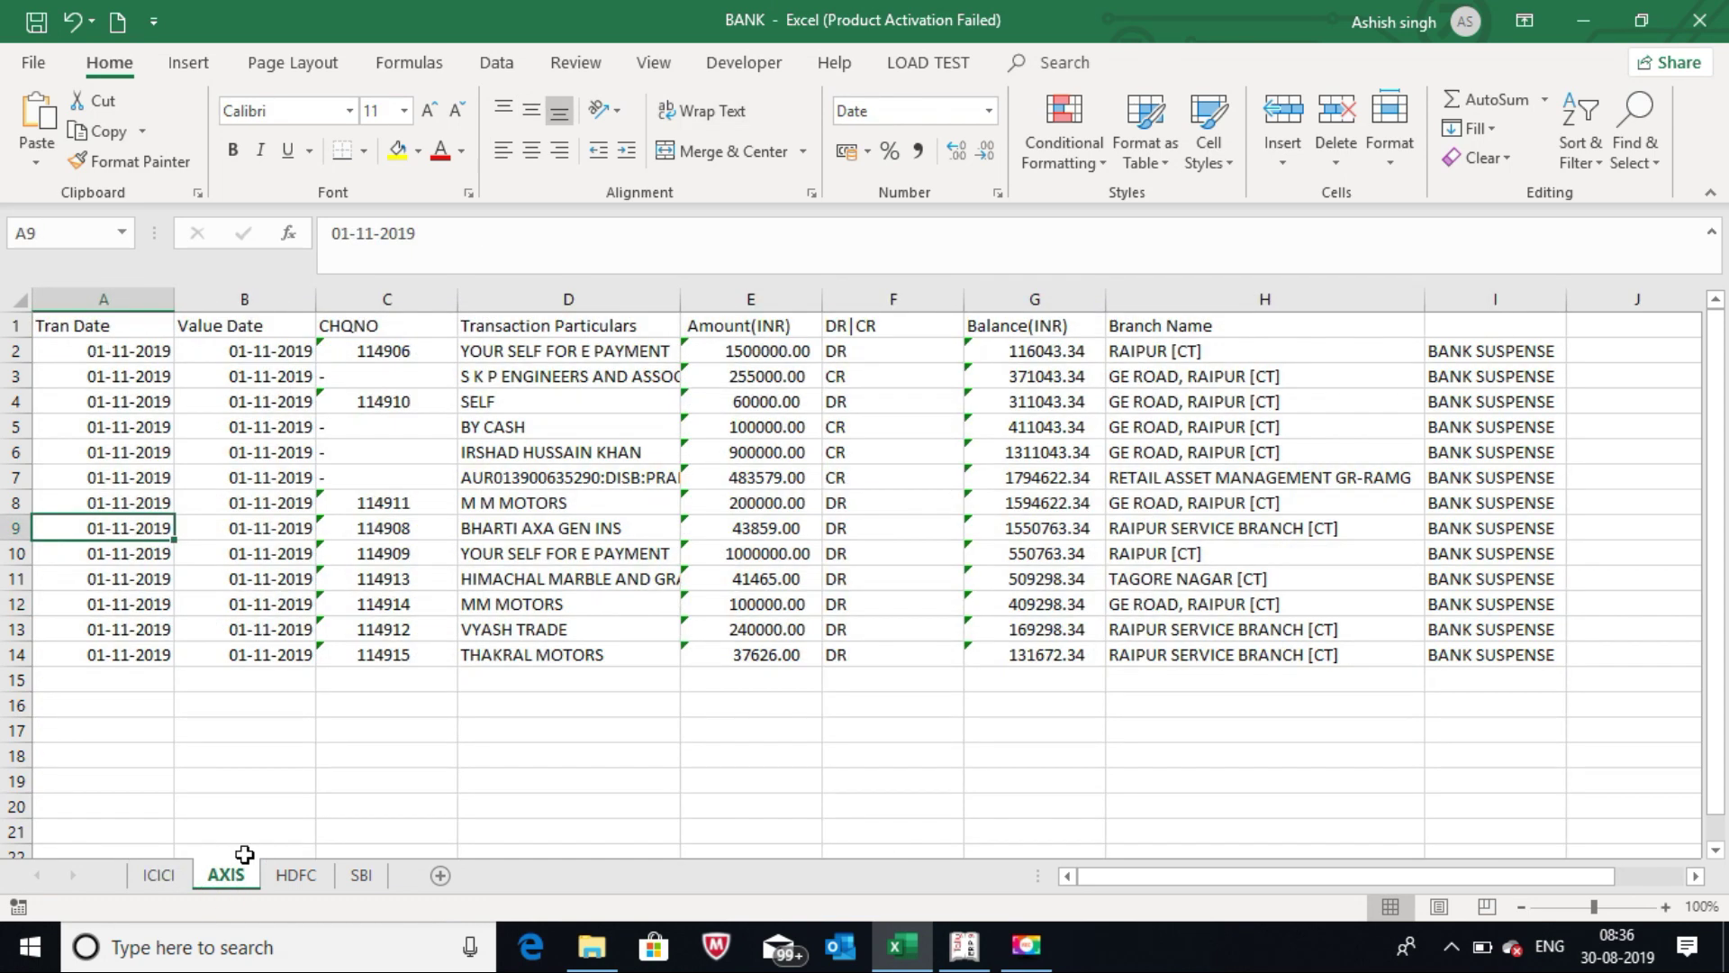
left_click(535, 727)
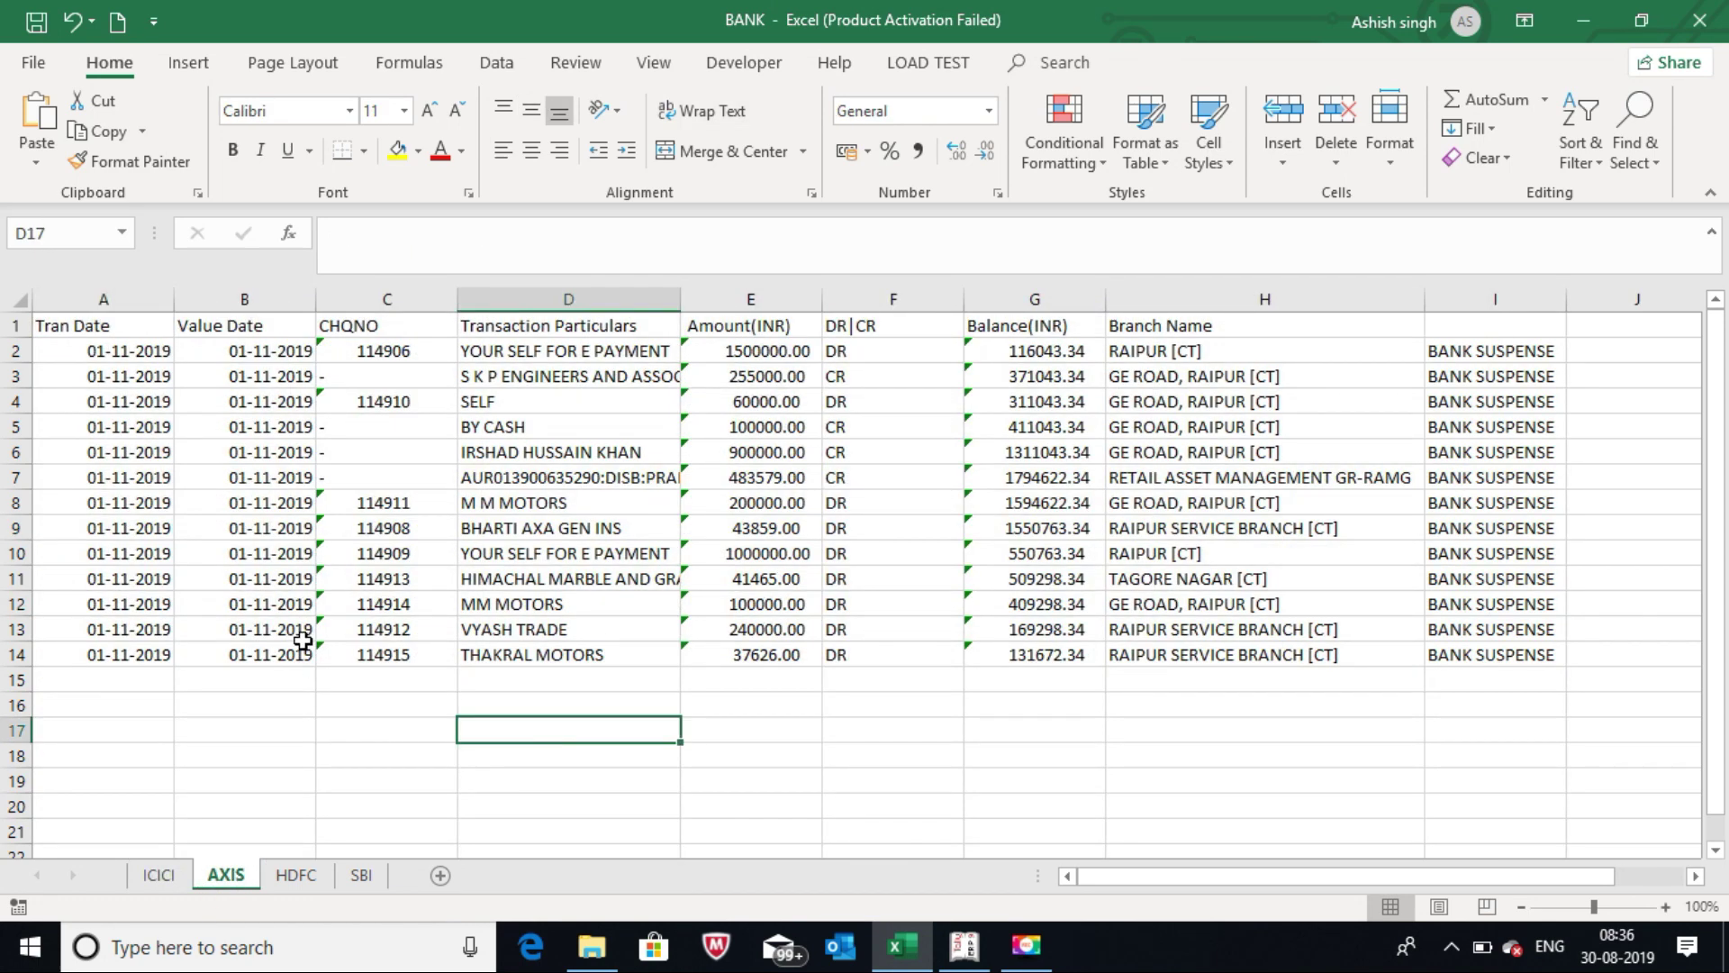
left_click(43, 26)
Recheck the SBI, HDFC and AXIS sheets, finishing on the SBI statement.
left_click(851, 731)
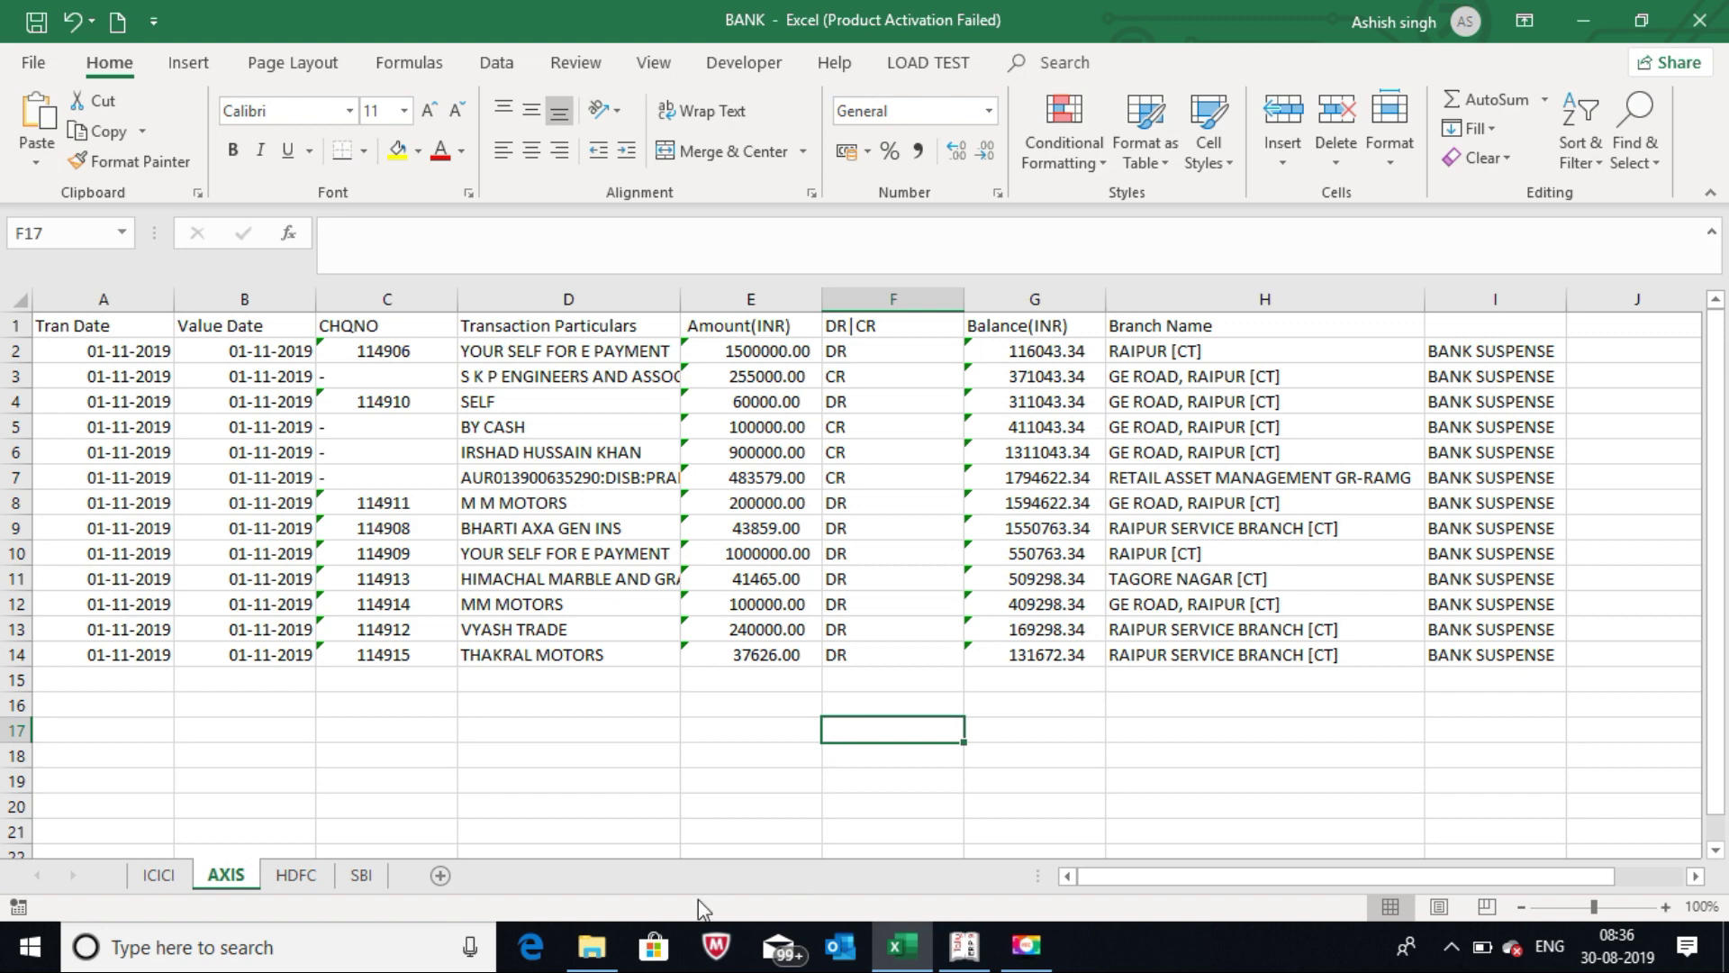
left_click(347, 876)
left_click(298, 875)
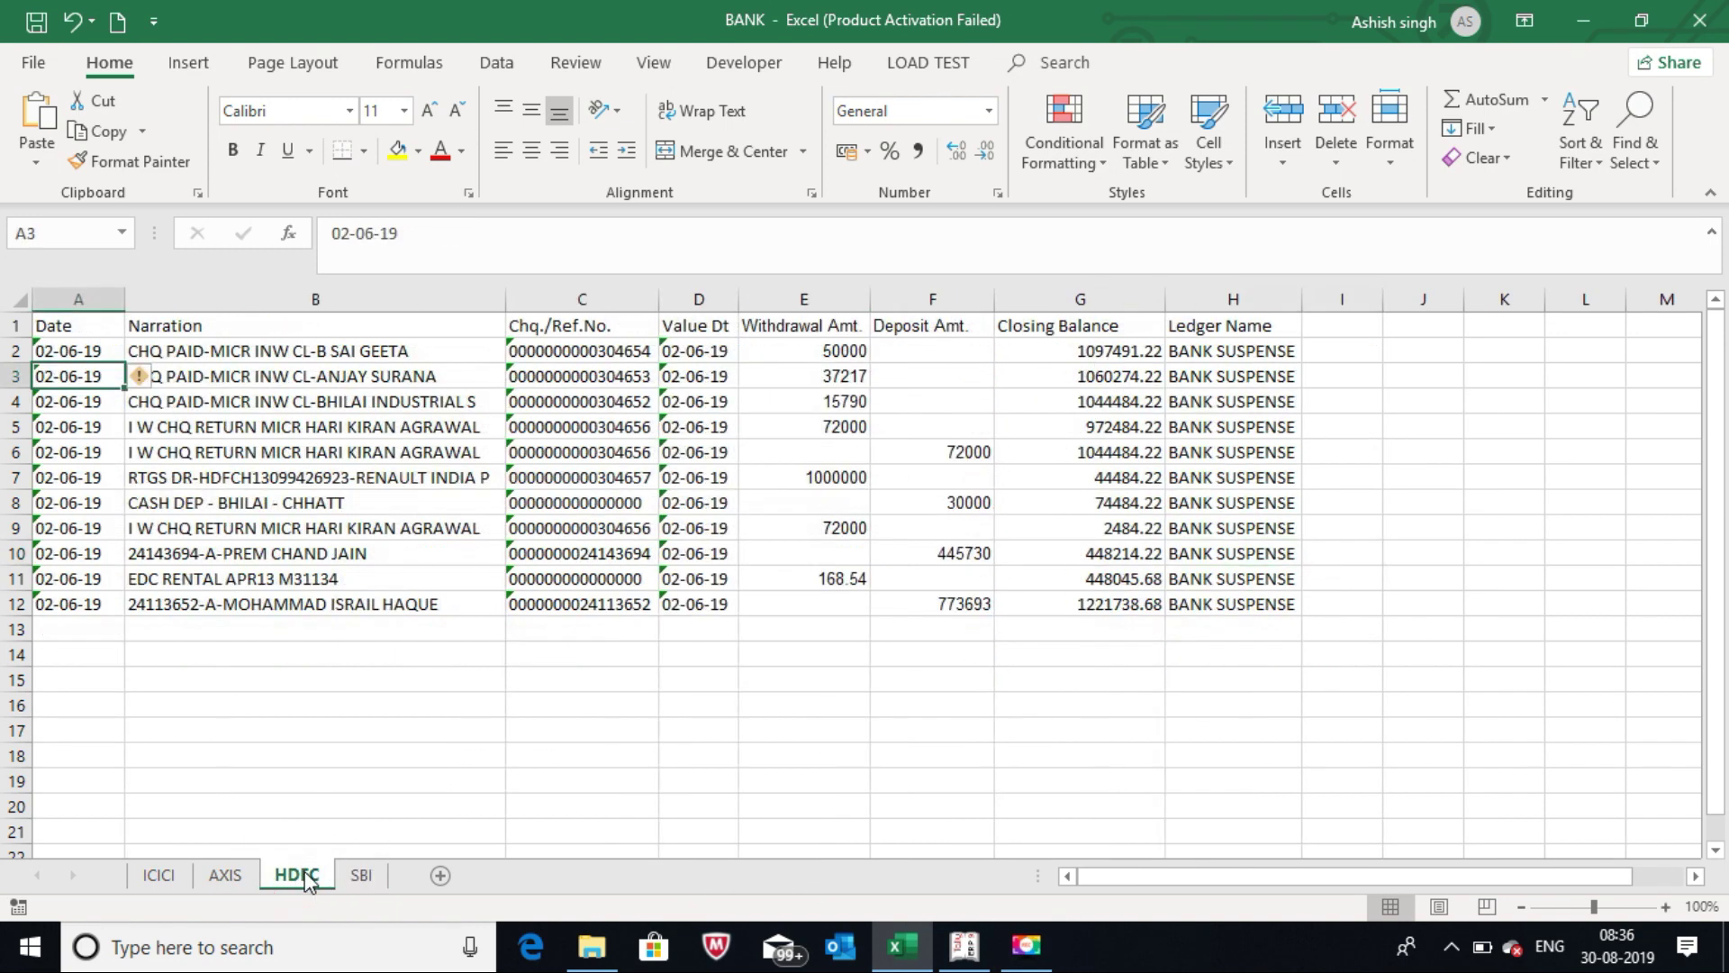
left_click(227, 877)
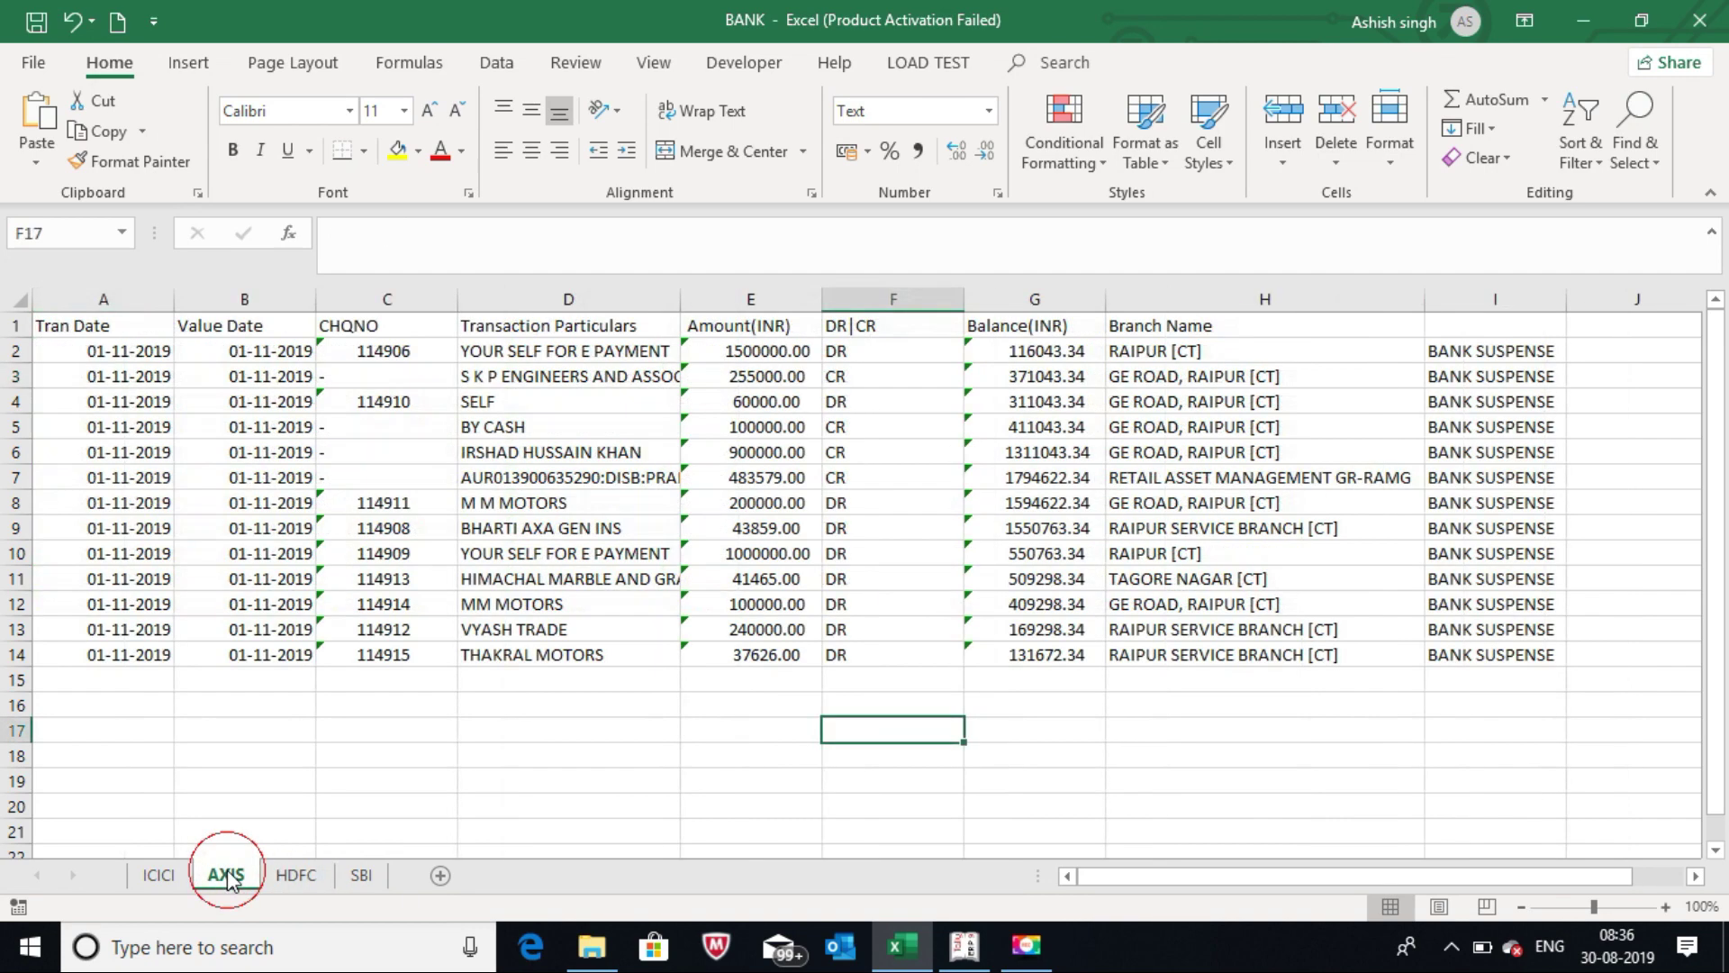
left_click(481, 643)
left_click(358, 874)
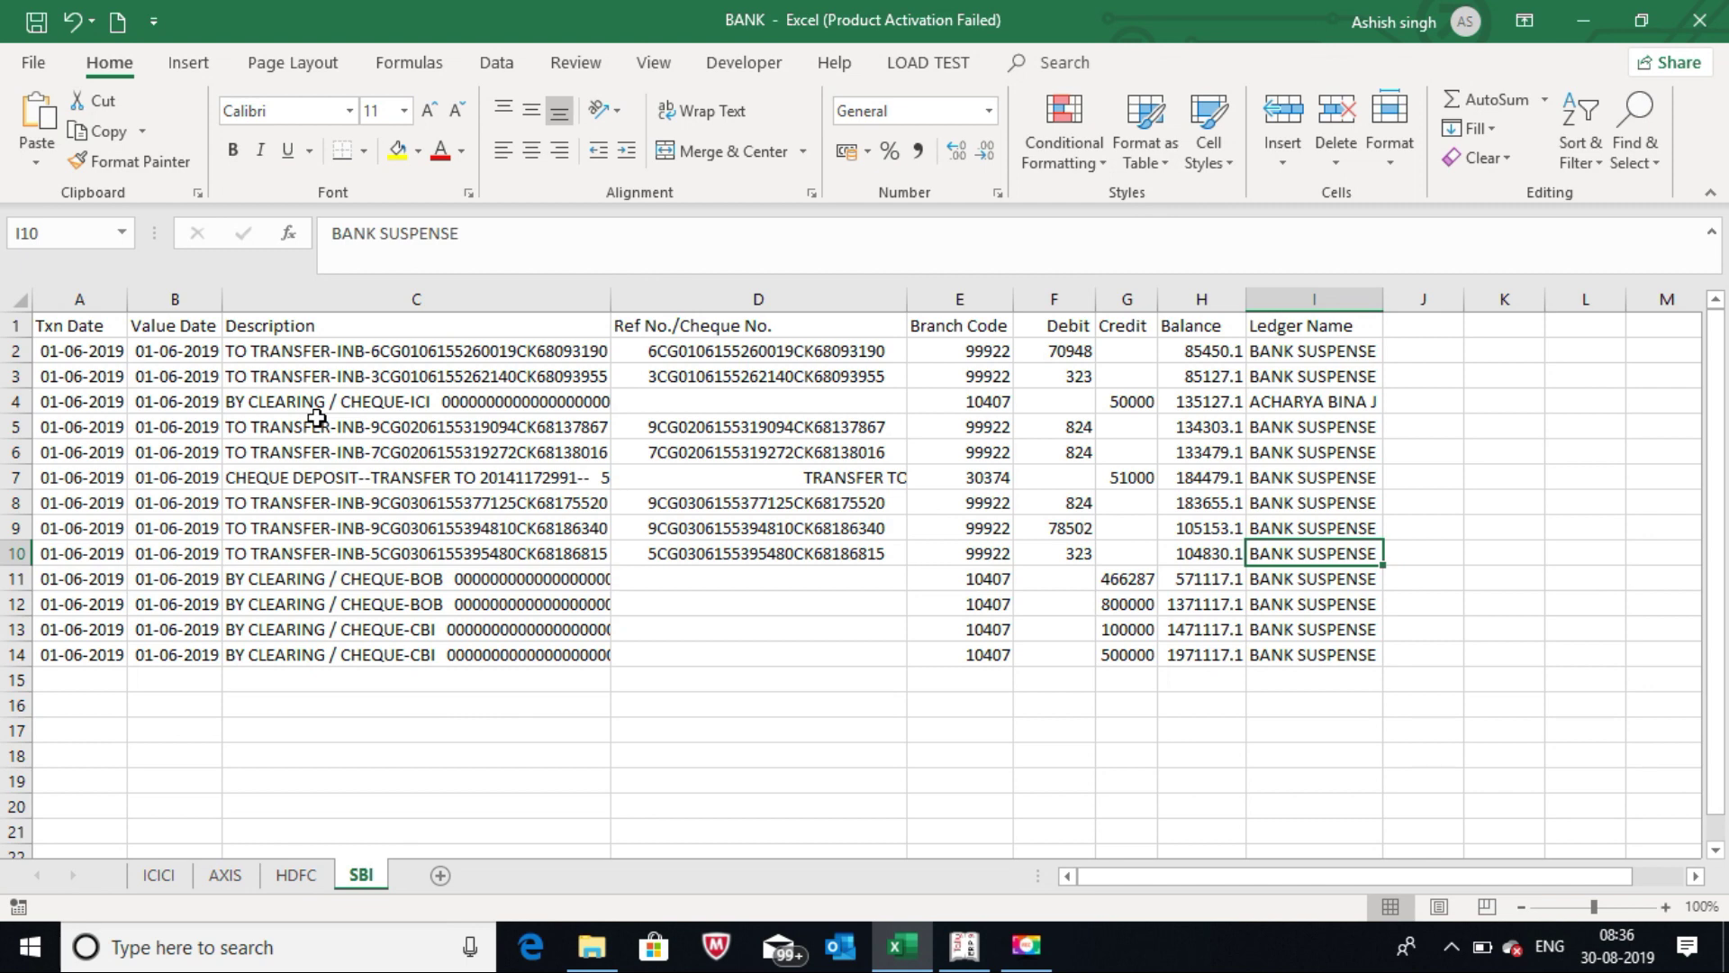
left_click(358, 394)
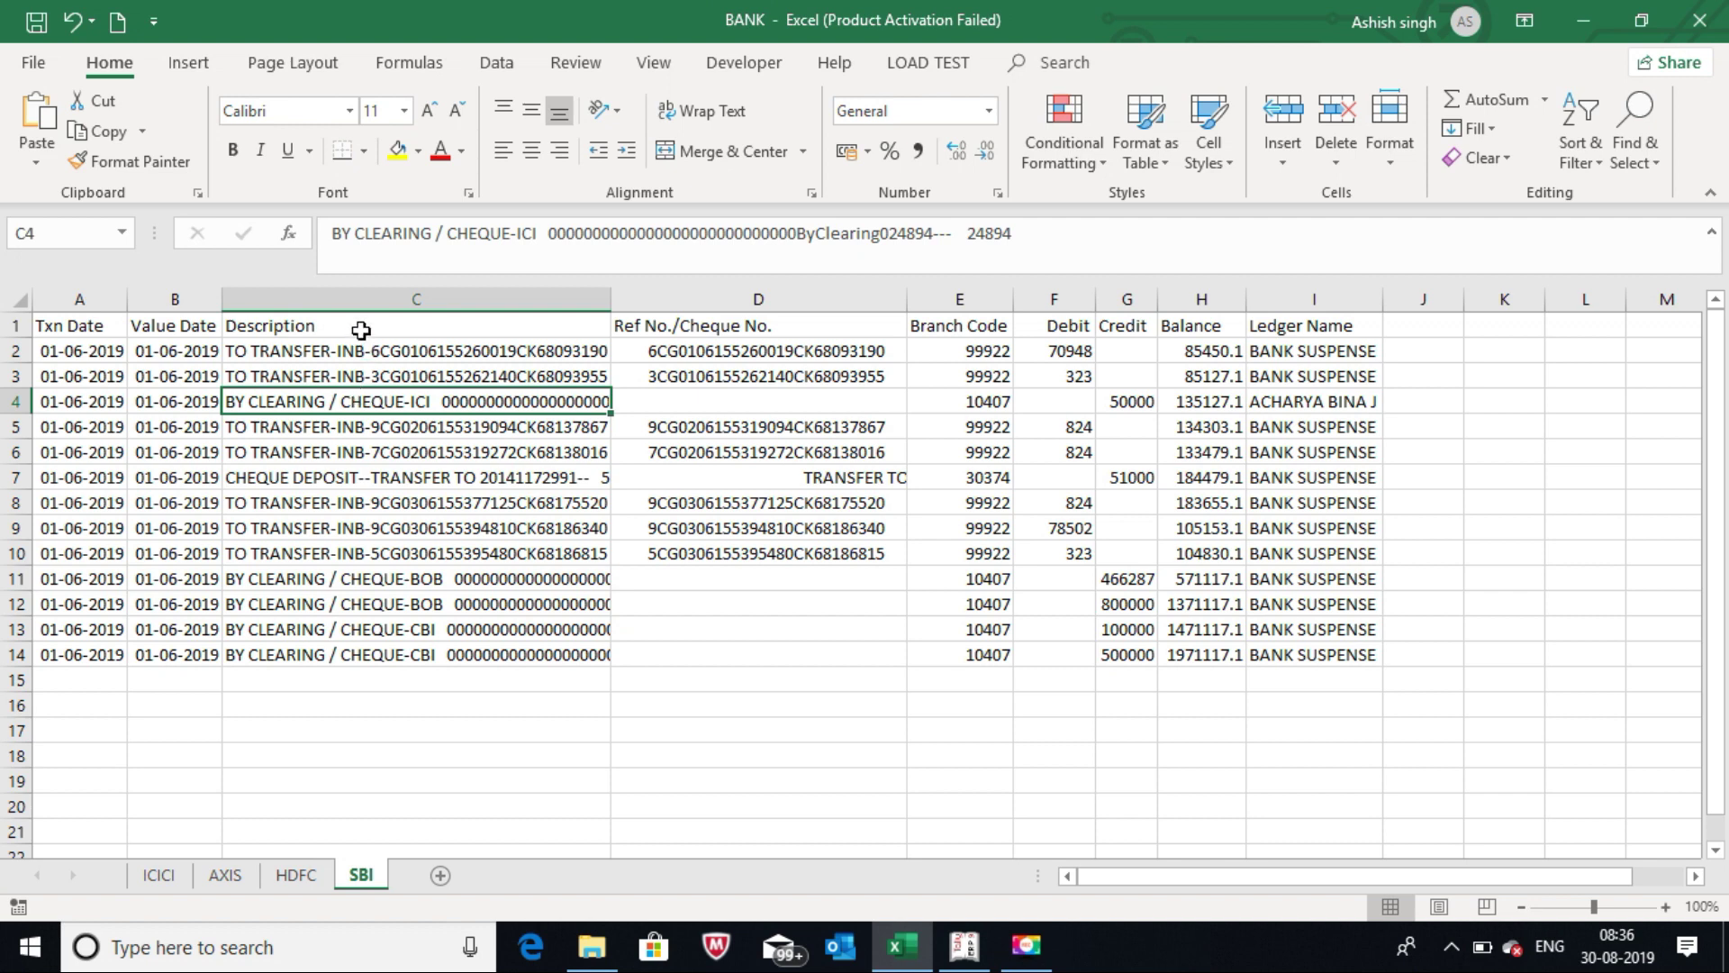
left_click(359, 329)
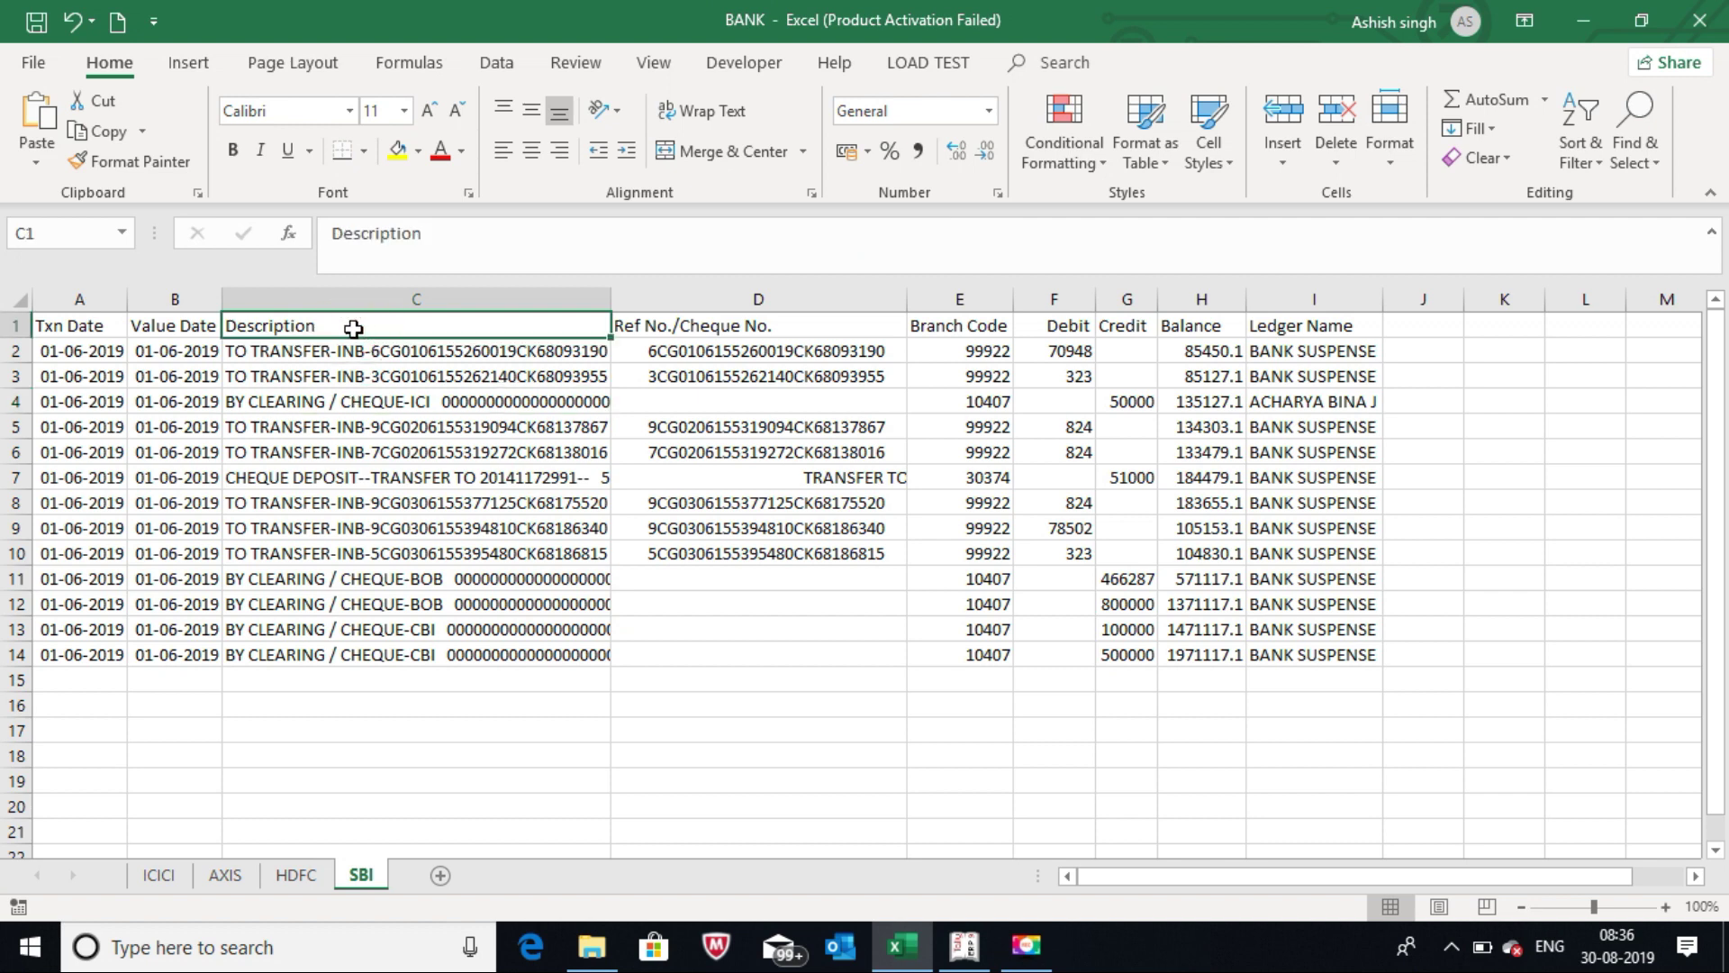
left_click(20, 321)
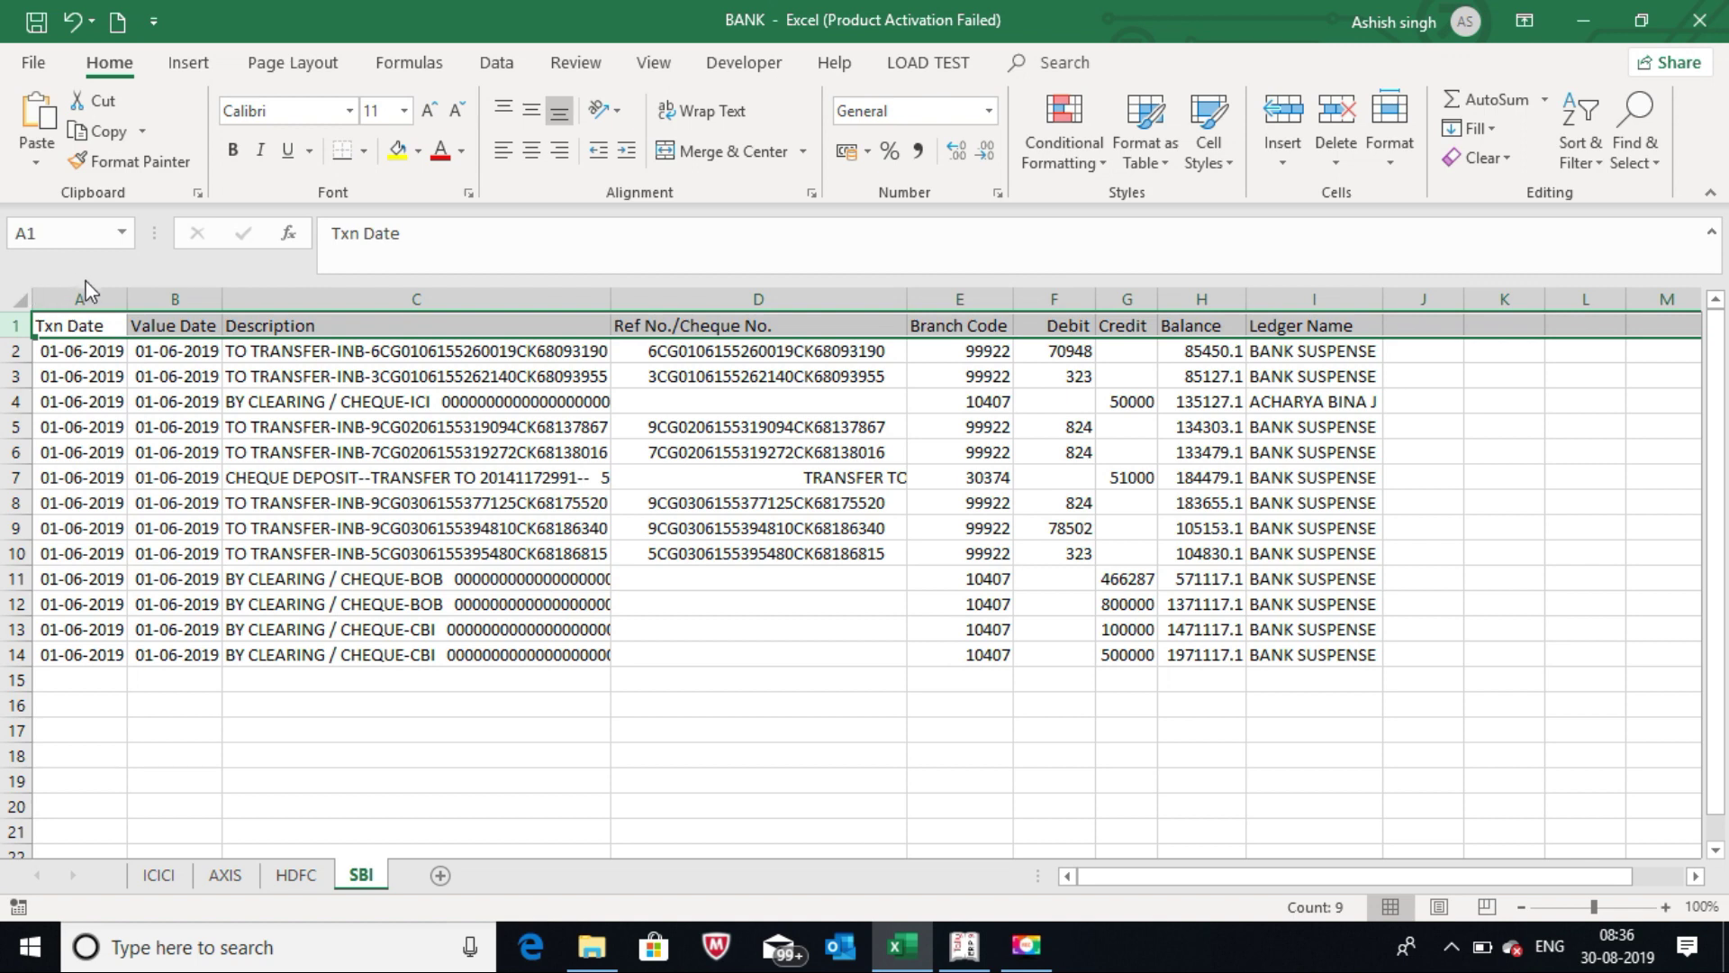
left_click(19, 329)
left_click_drag(19, 329, 54, 653)
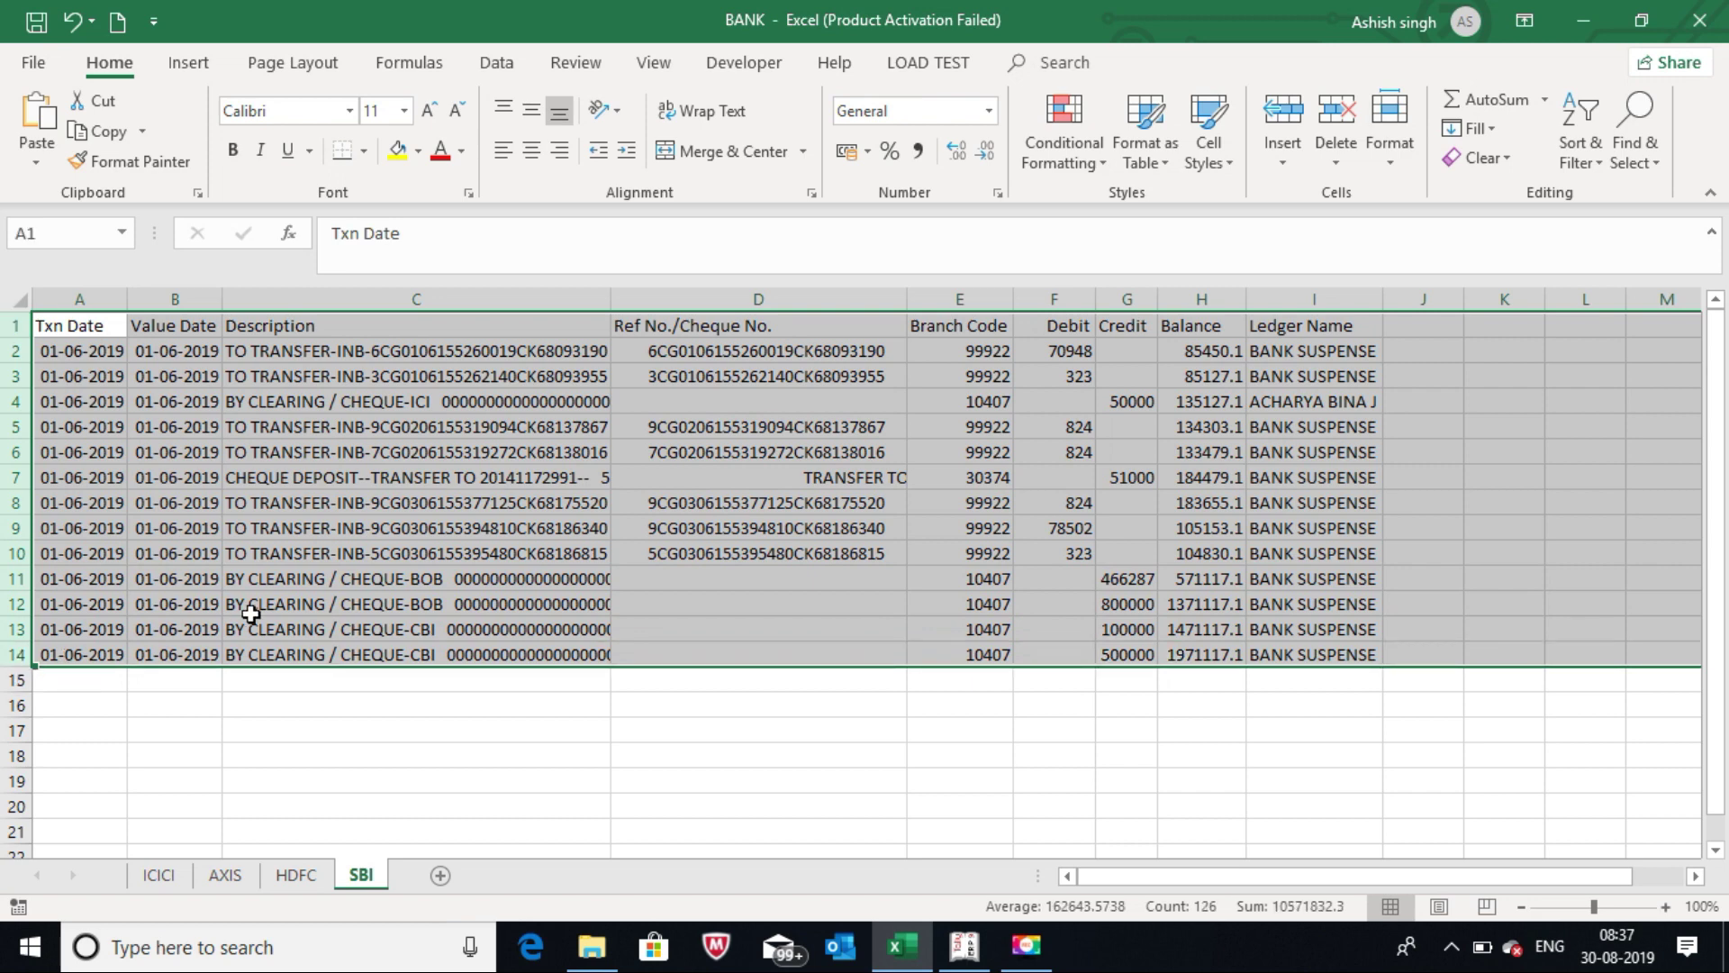
left_click(237, 581)
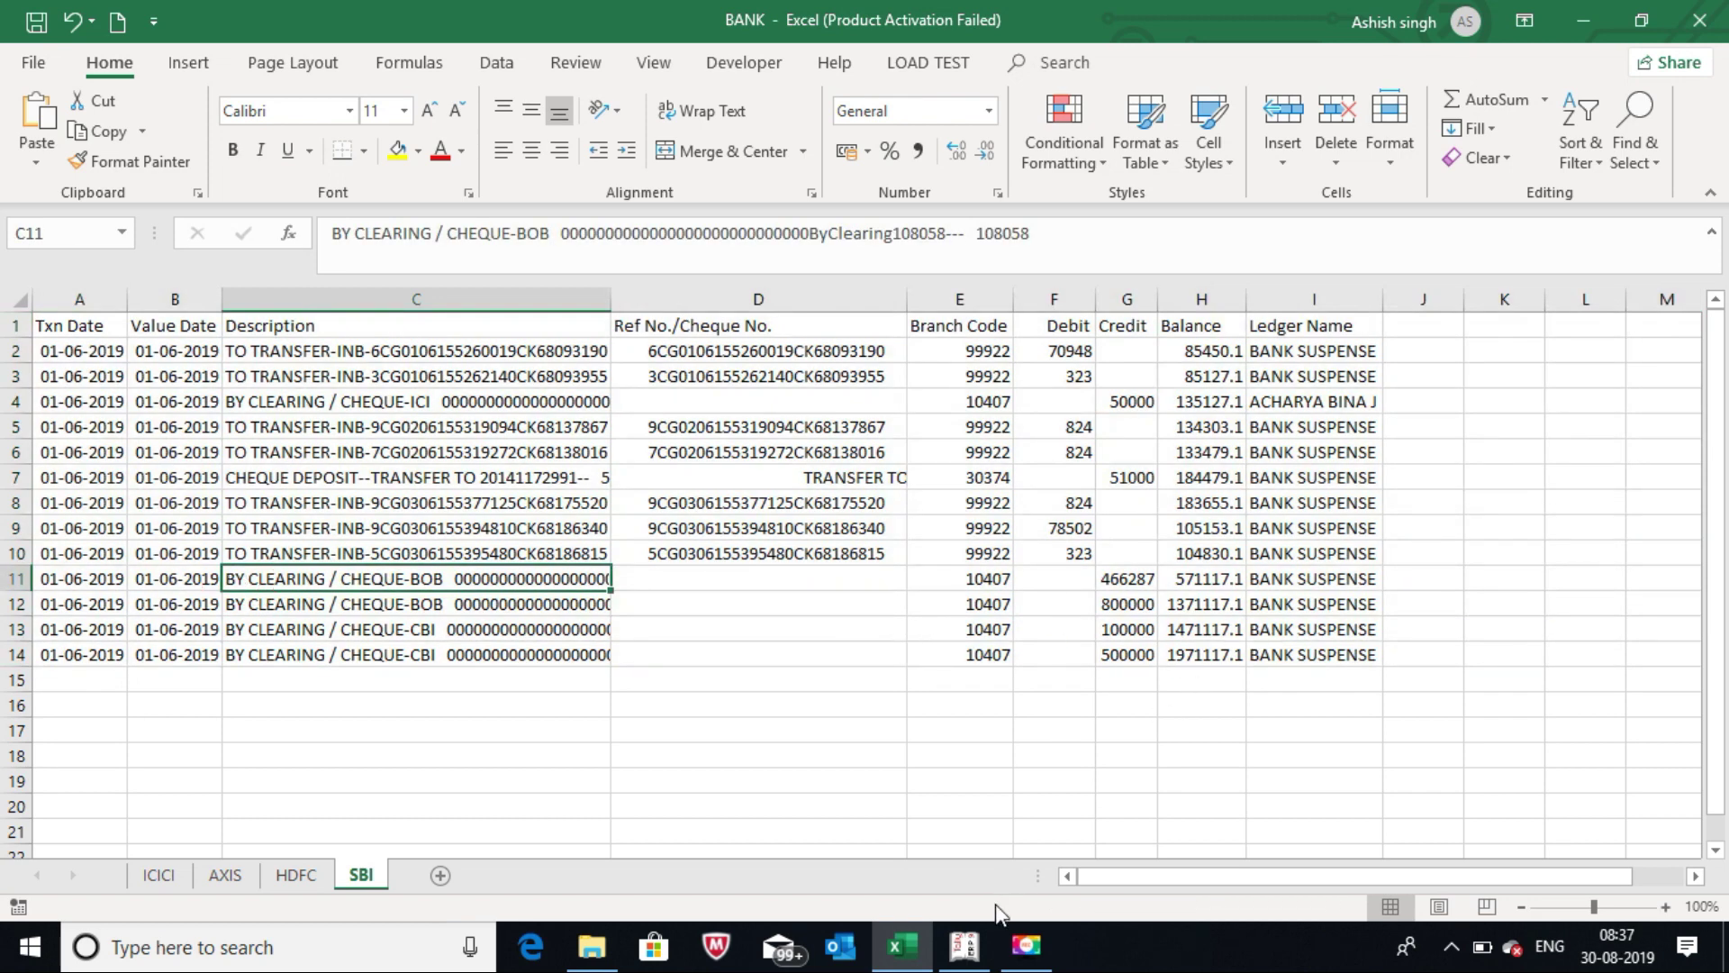
mouse_move(963, 946)
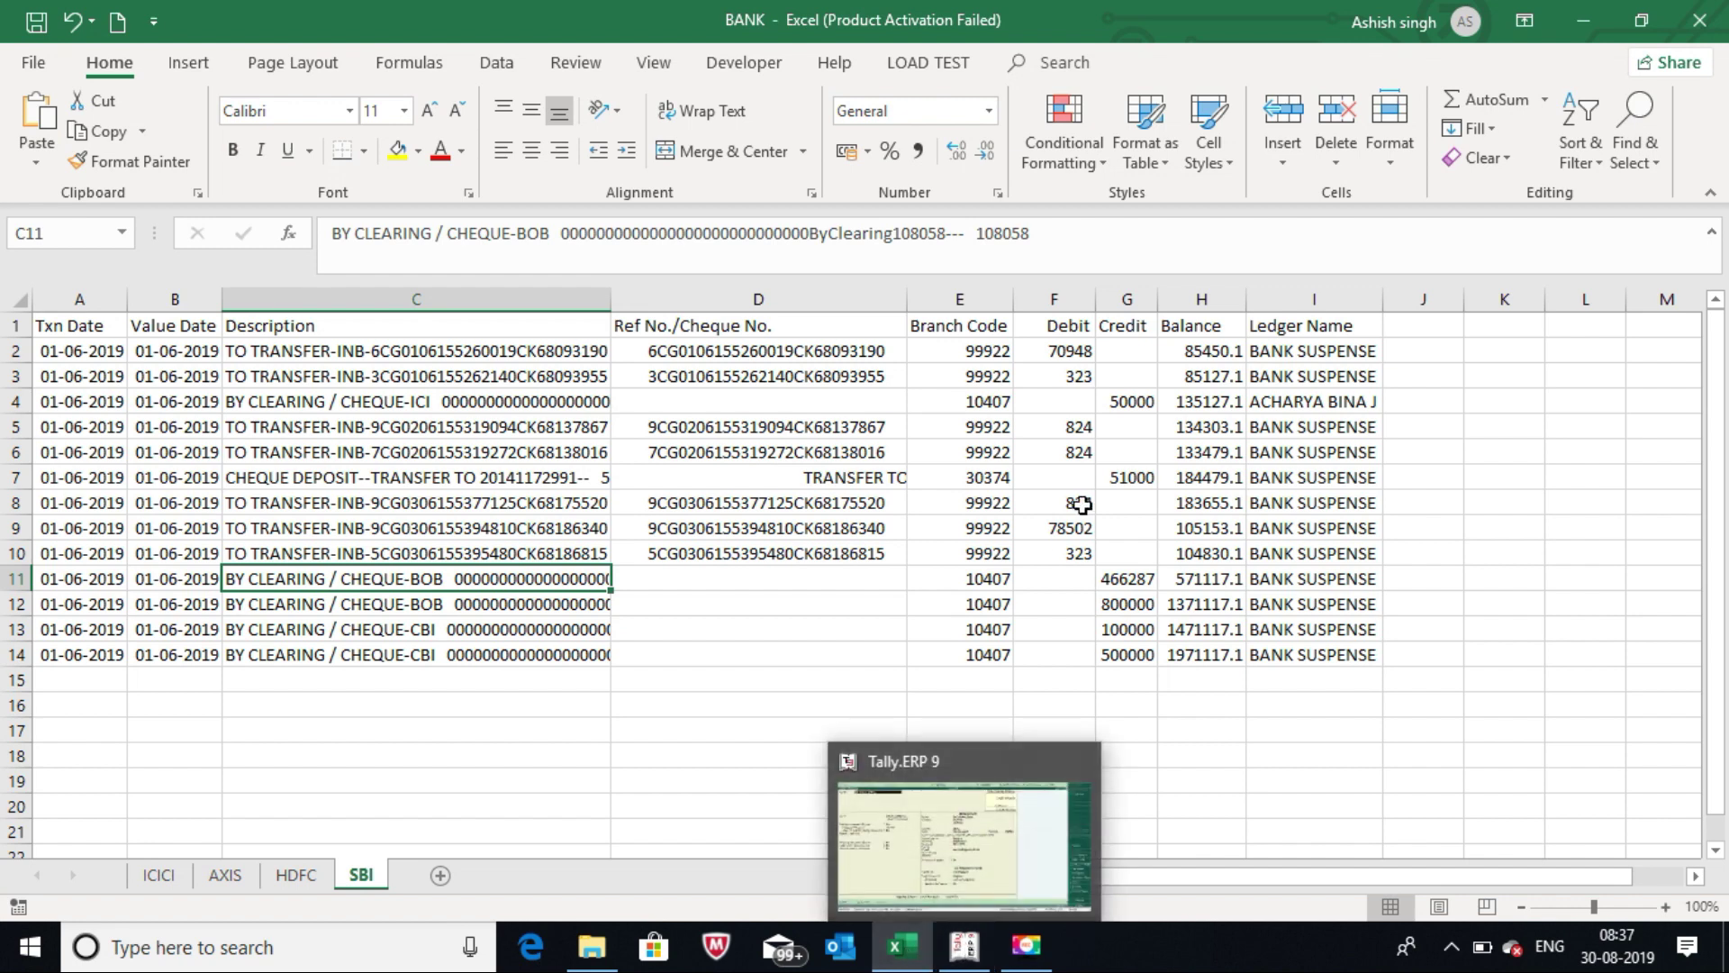
left_click(463, 730)
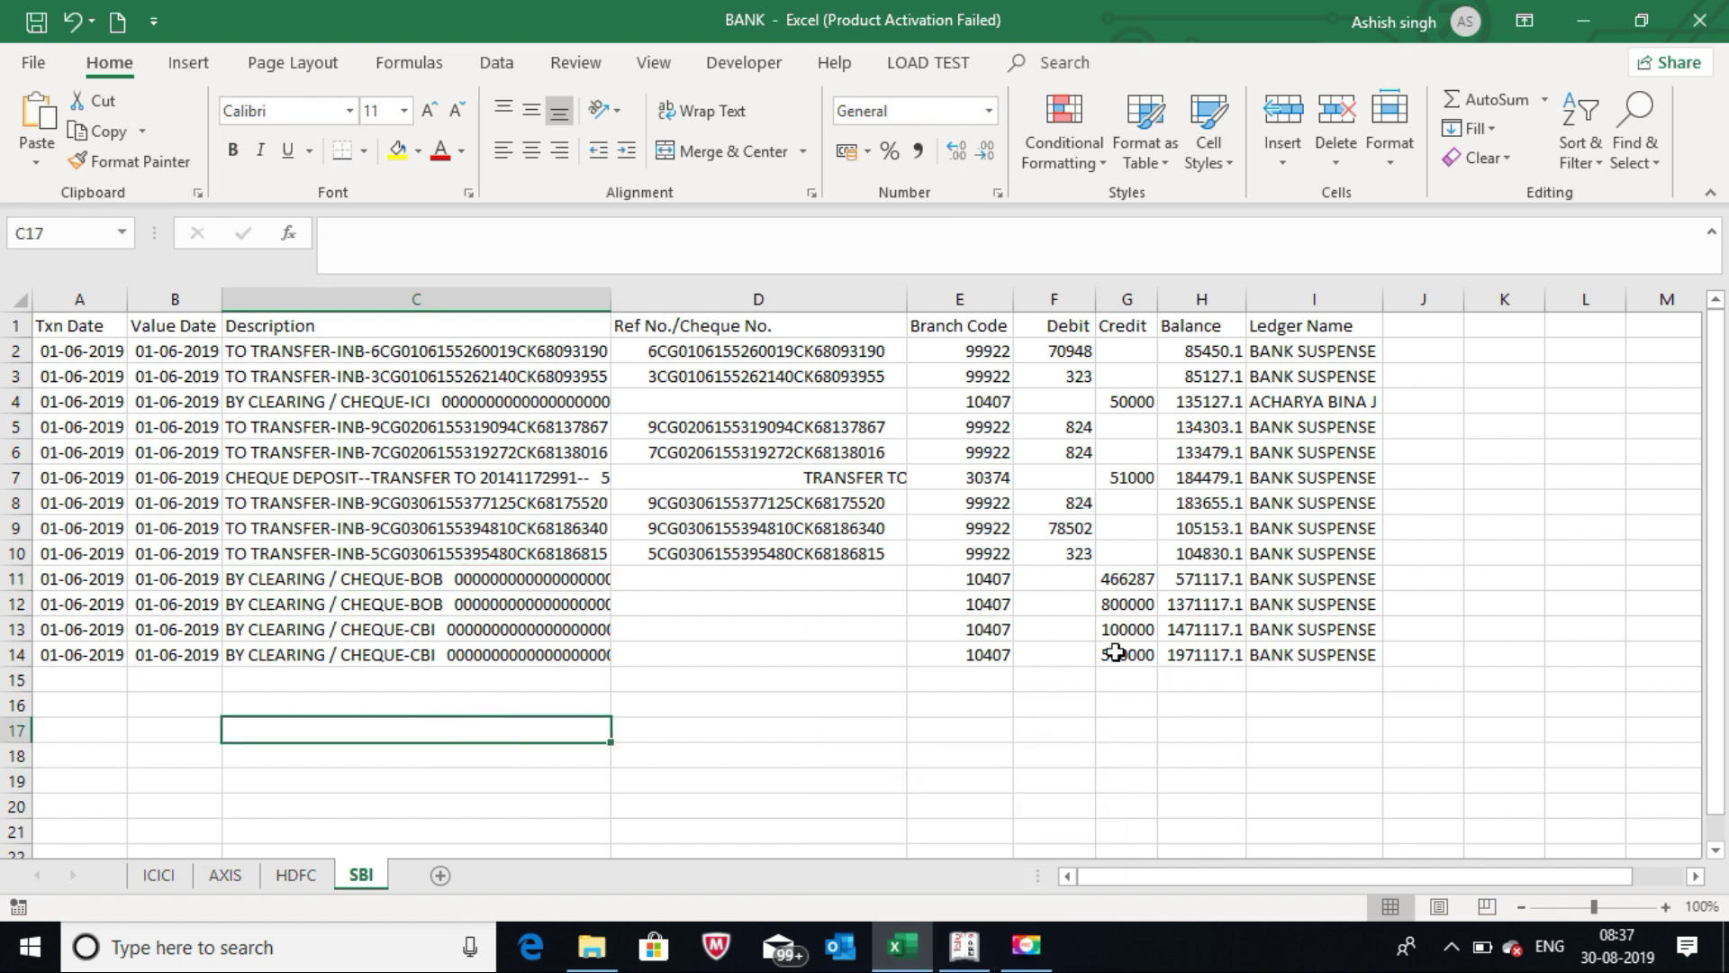
left_click(592, 945)
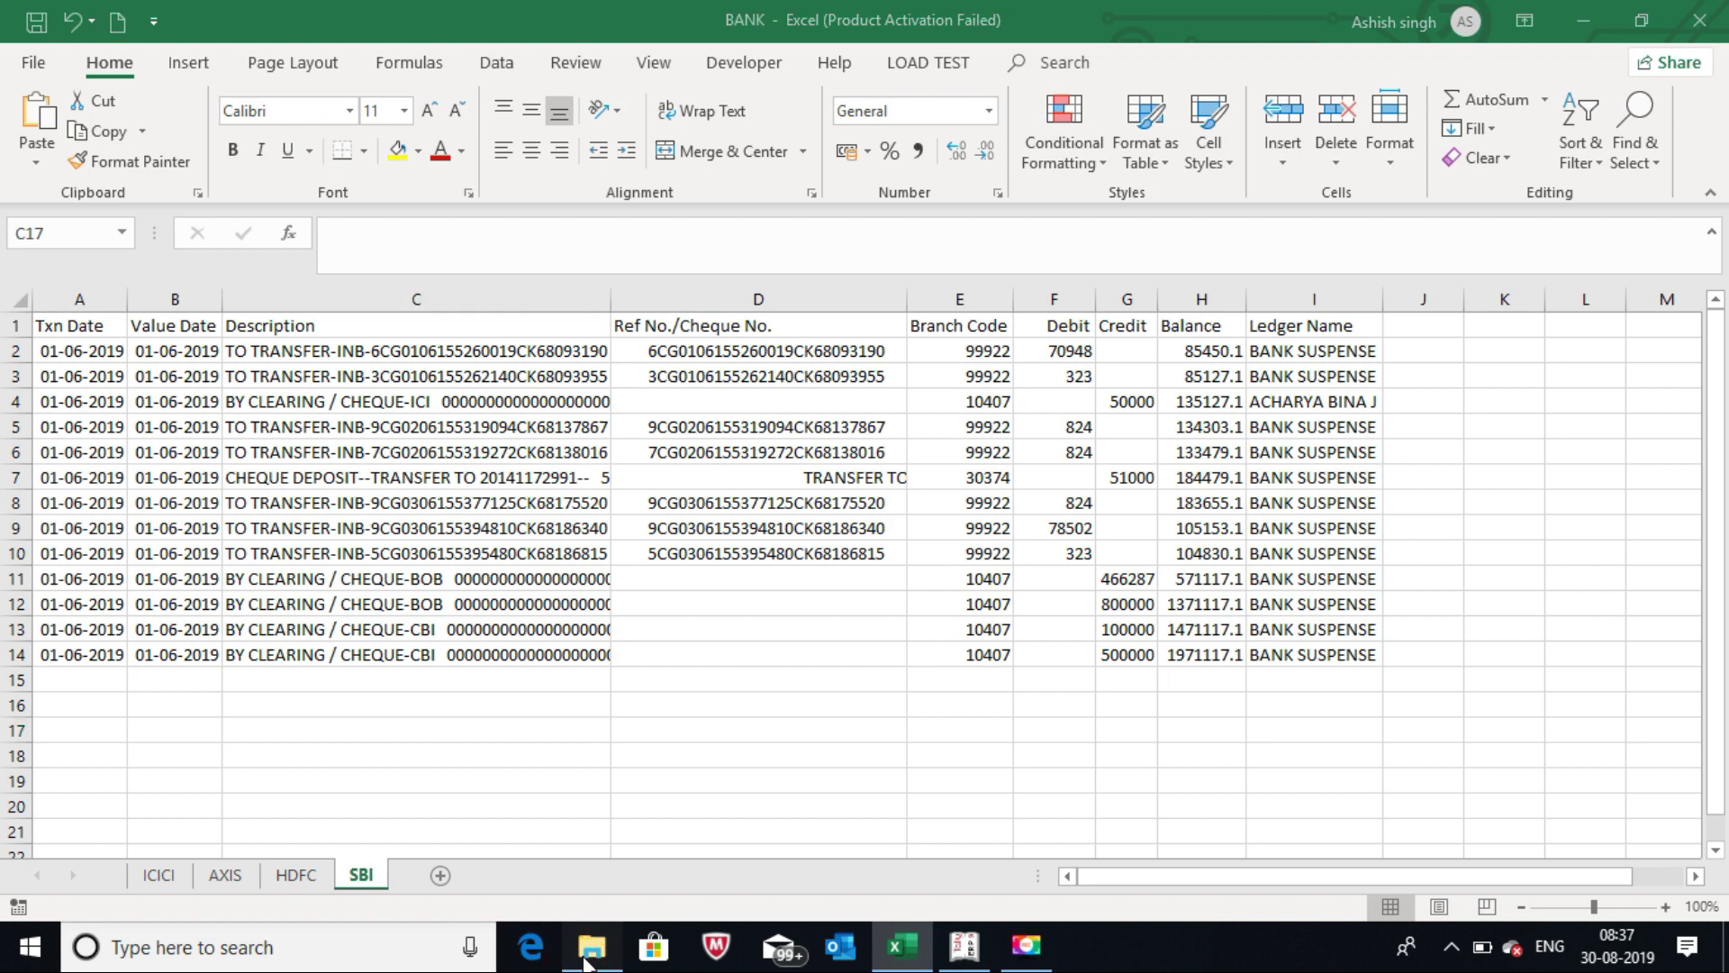
Launch LearnWell-OCbank from the OC BNK folder and reposition the Excel2Tally window.
left_click(349, 306)
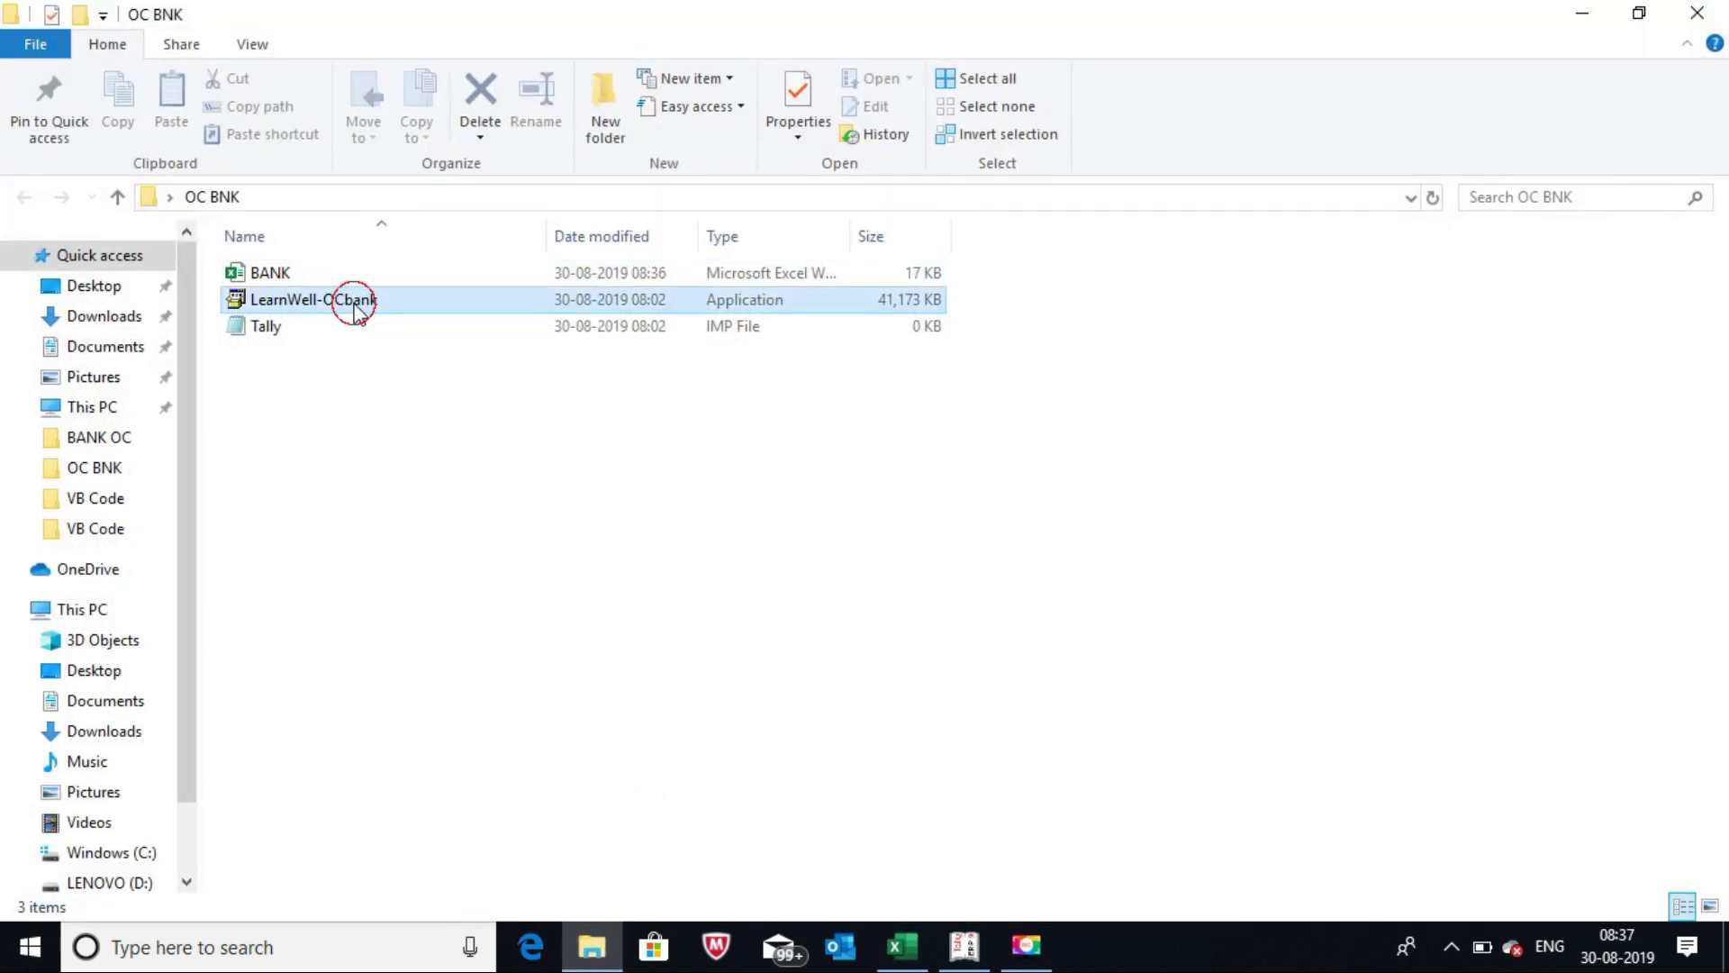
double_click(360, 310)
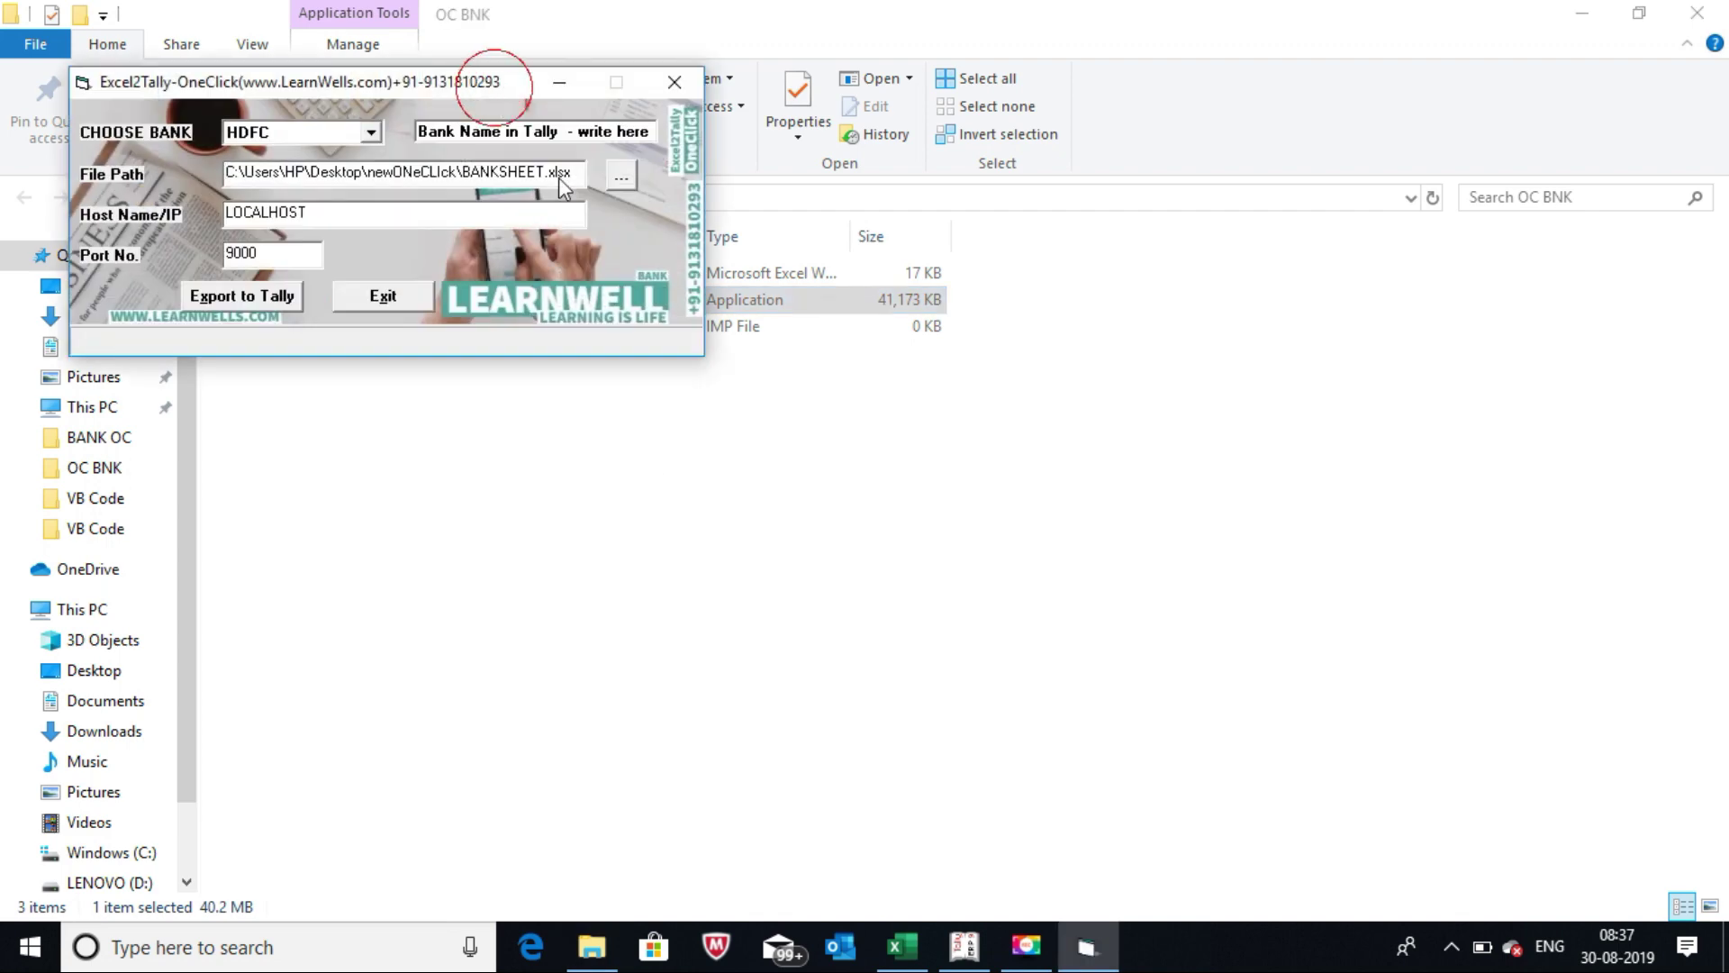
left_click_drag(498, 93, 685, 347)
left_click(902, 946)
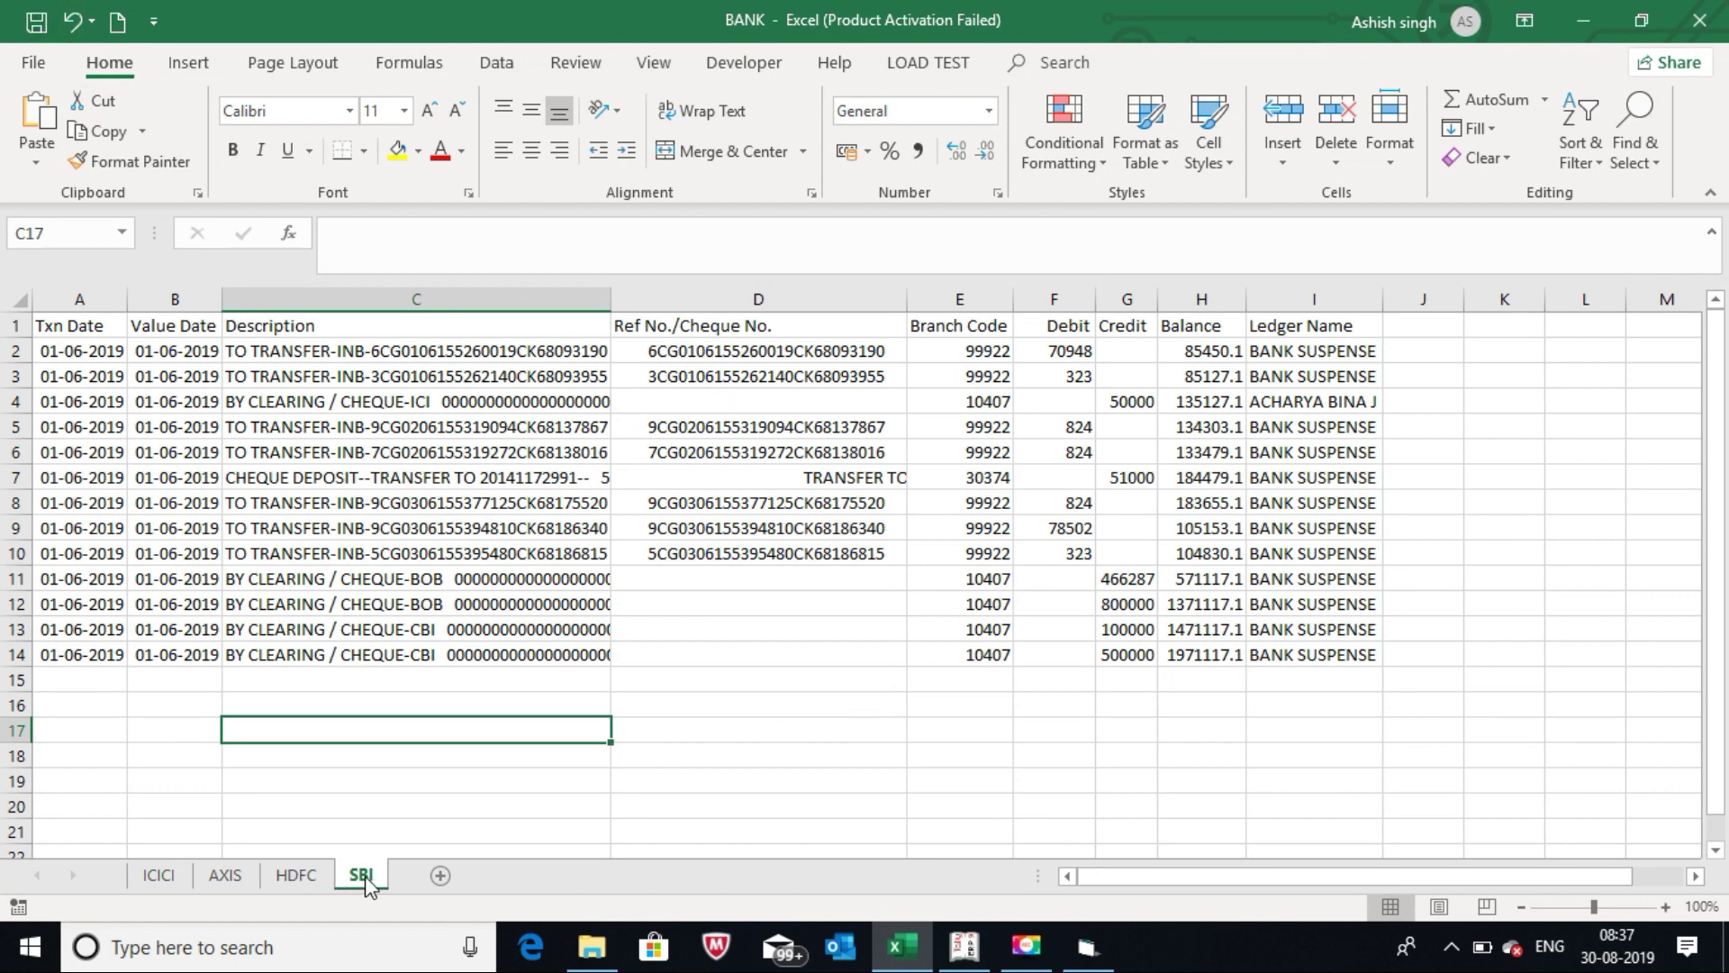
left_click_drag(1342, 353, 1331, 655)
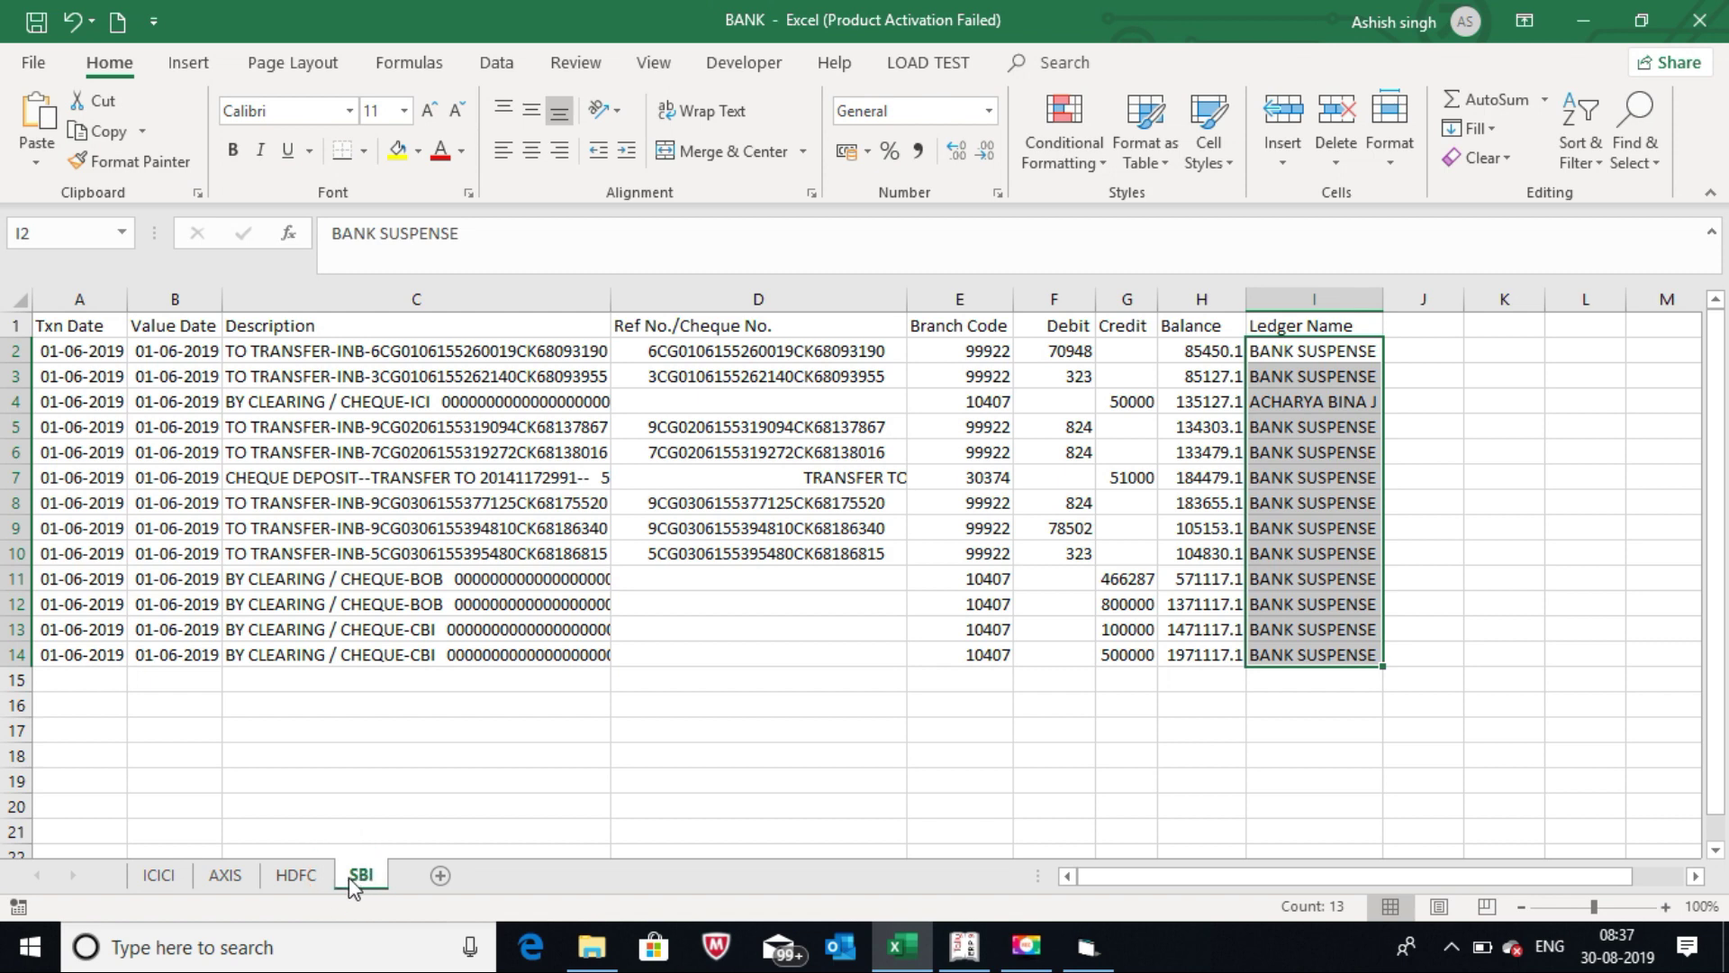
left_click(1106, 652)
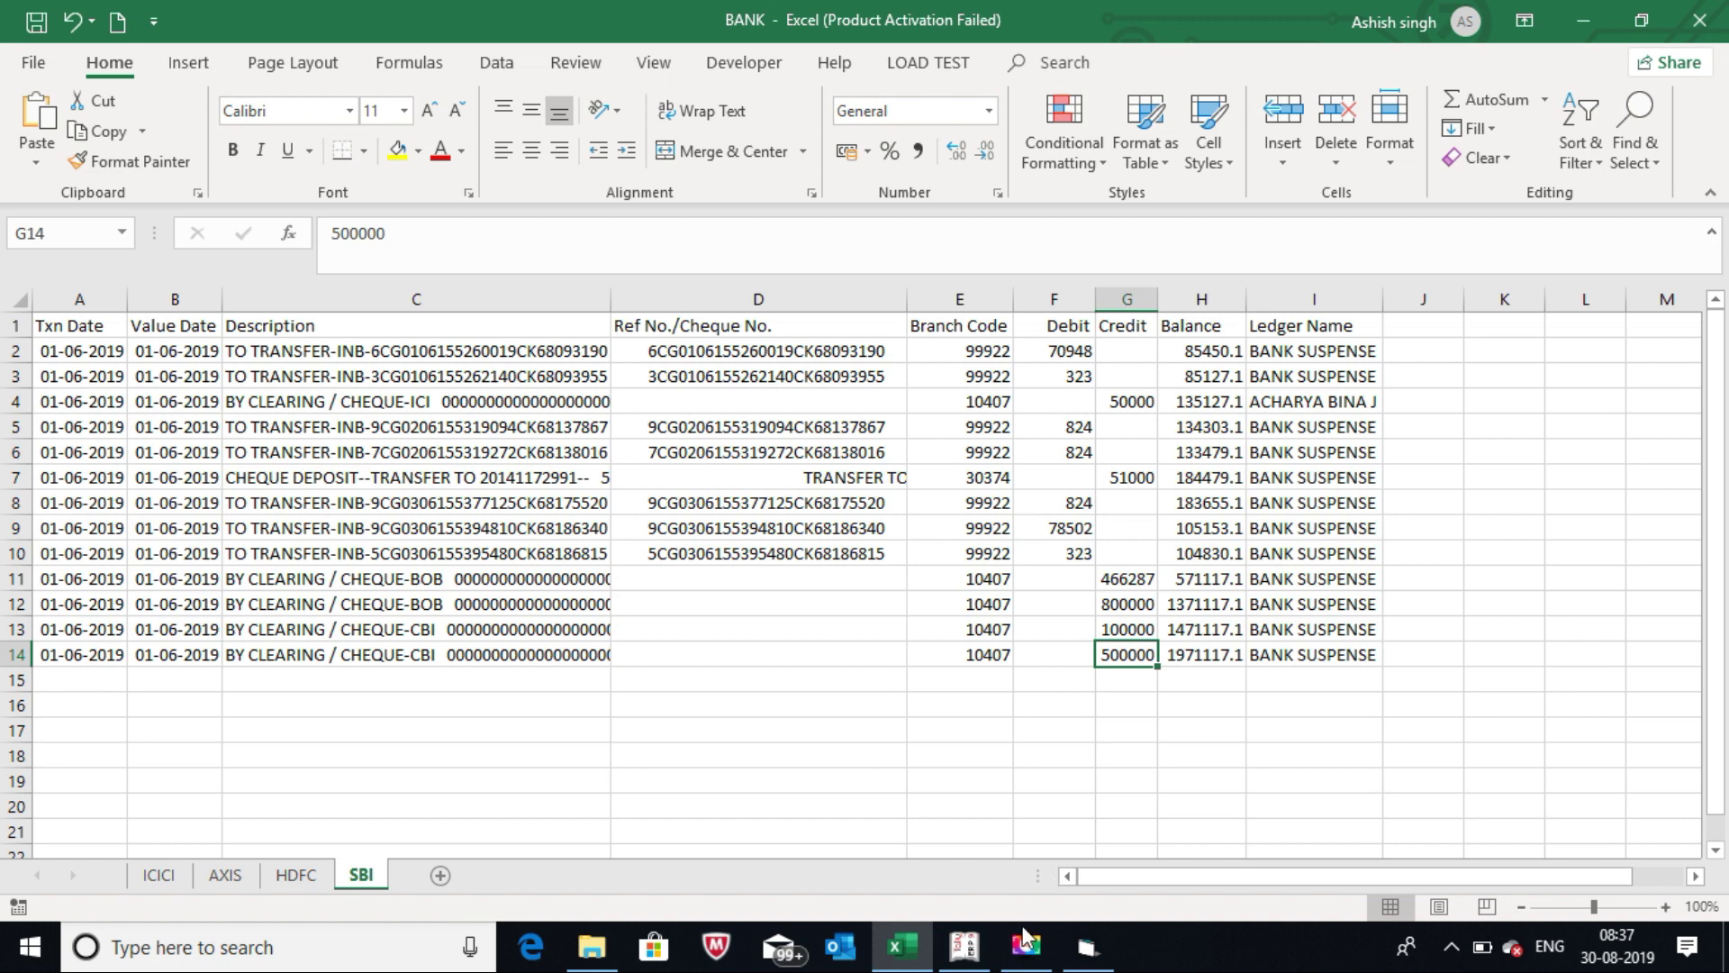
mouse_move(964, 948)
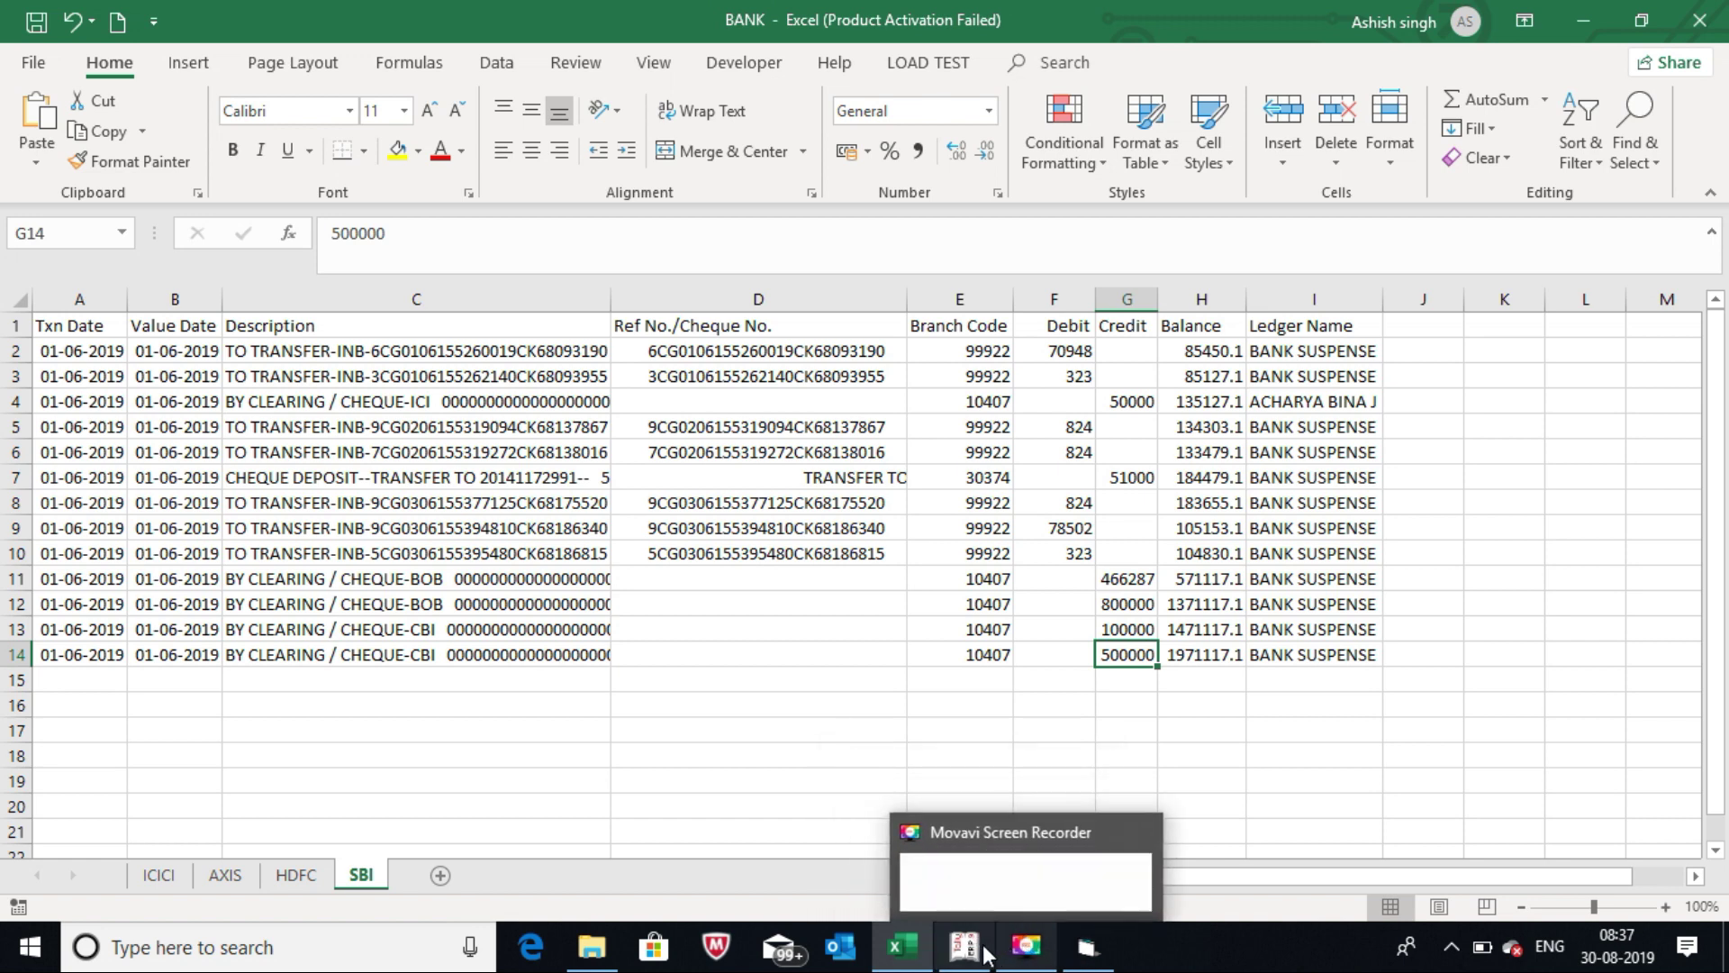
left_click(978, 950)
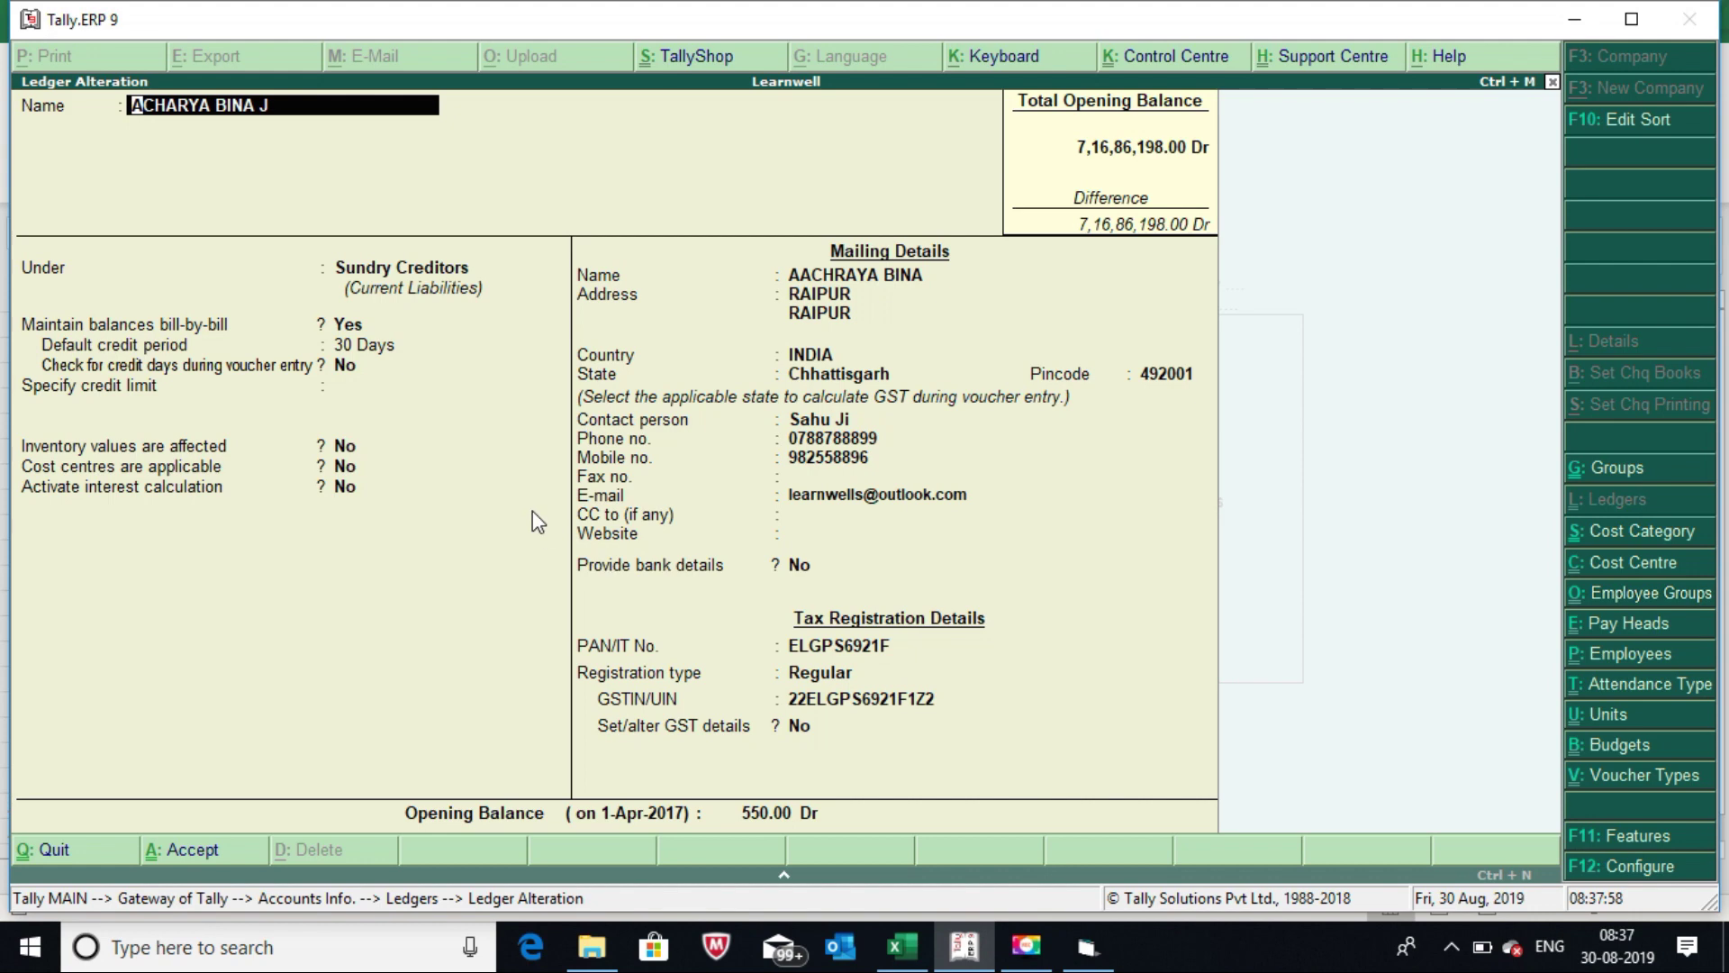
Back out of the ledger alteration to Gateway of Tally and bring up Excel2Tally.
key("Escape")
key("Escape")
key("Escape")
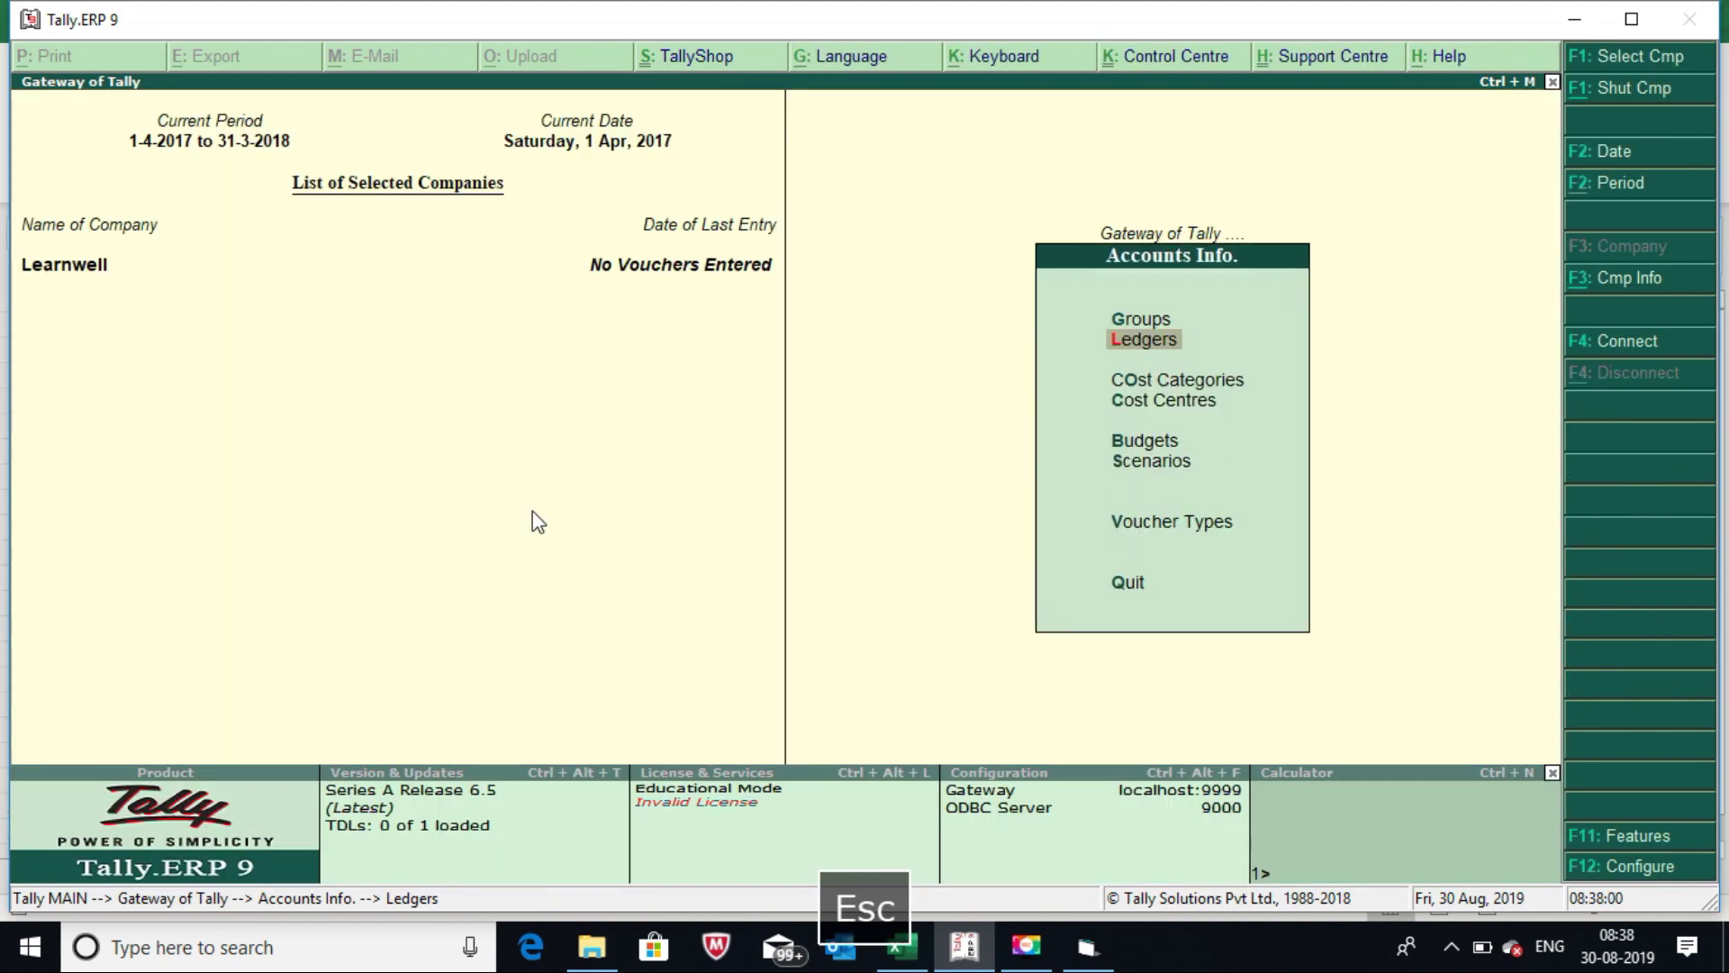
key("Escape")
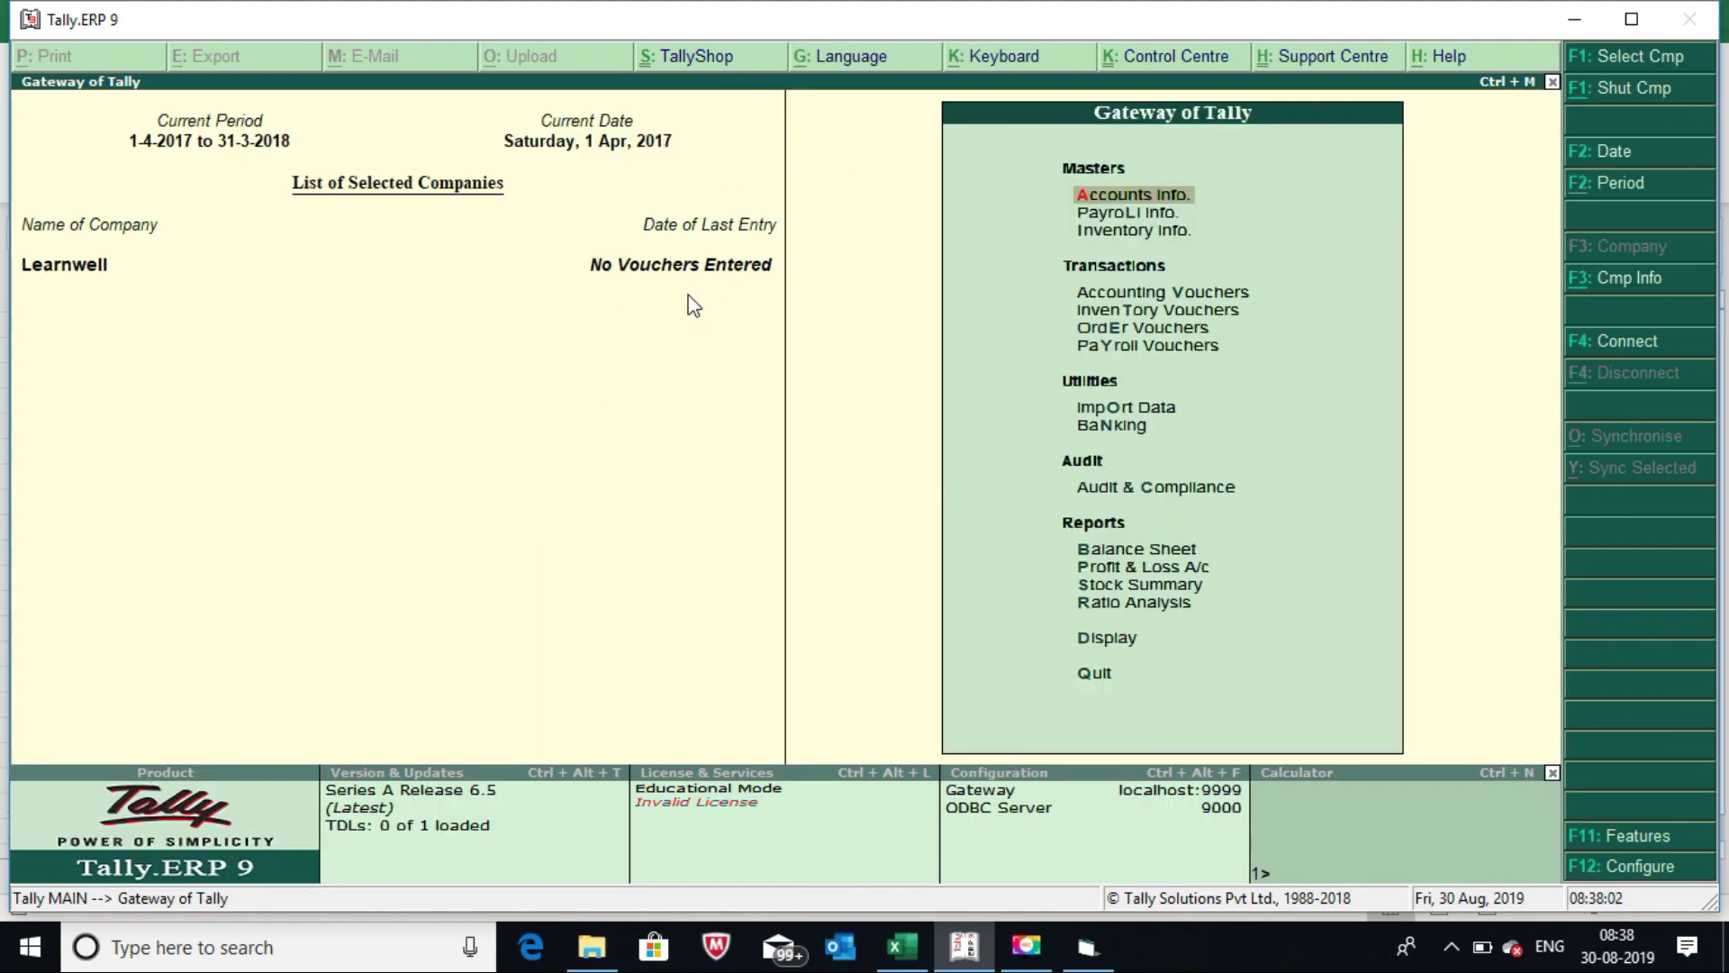
left_click(1089, 947)
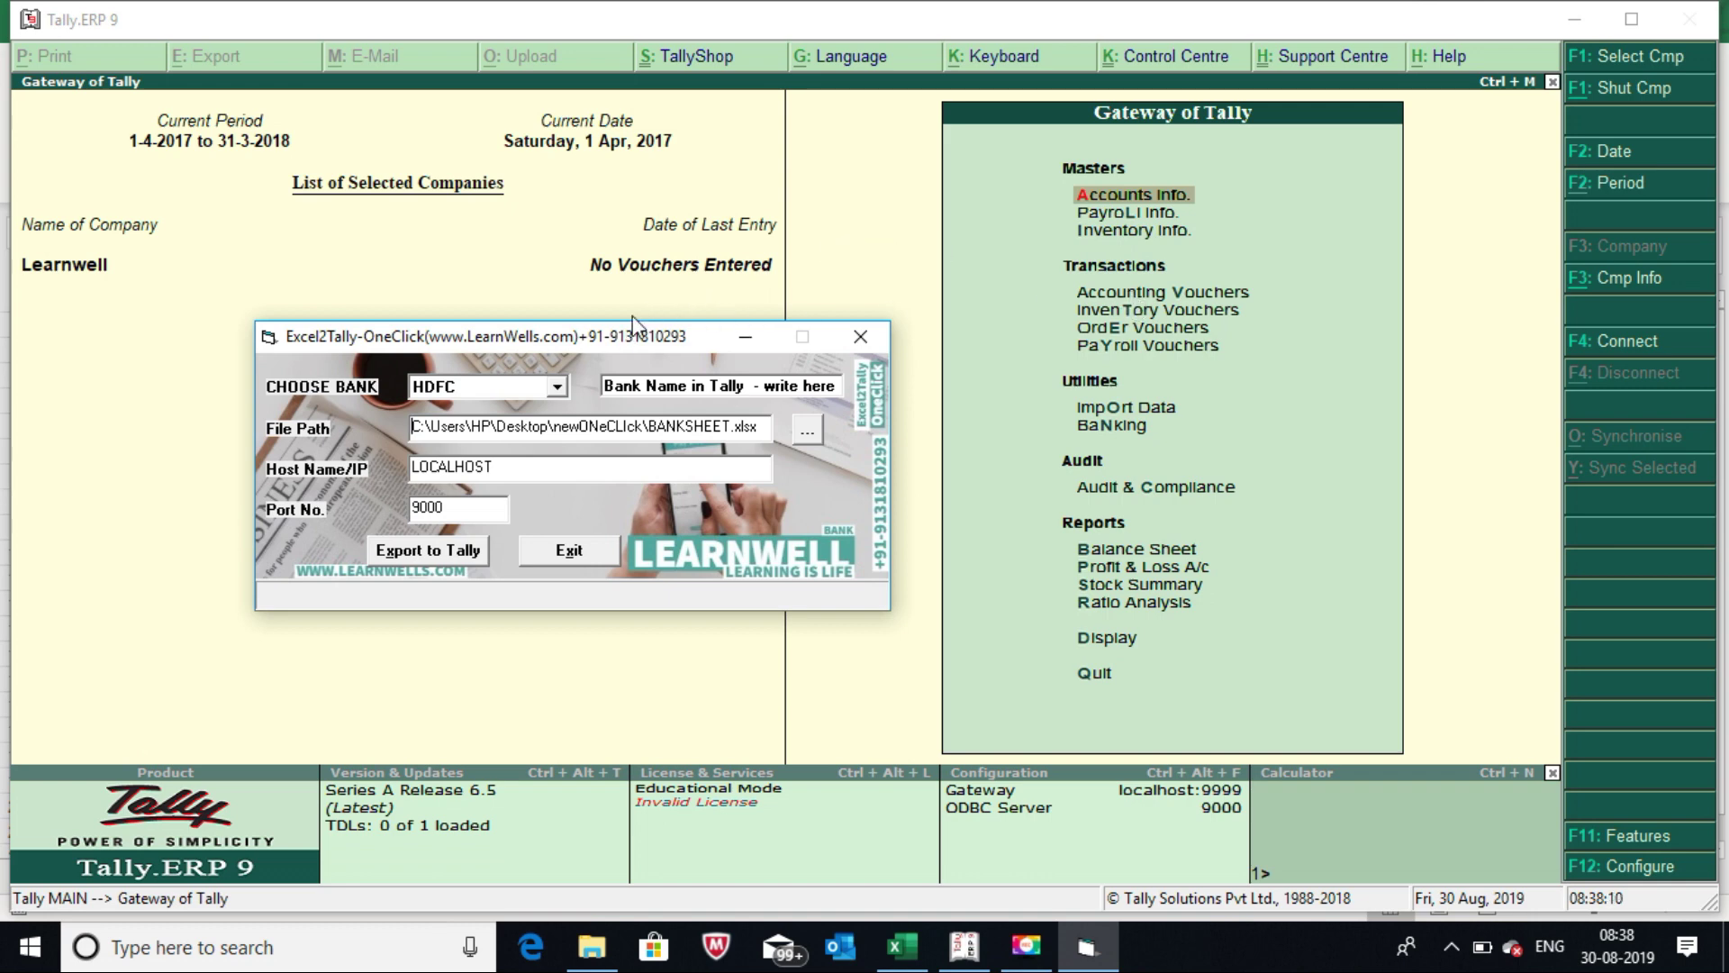
Replace the Tally bank name with 'State Bank of India'.
left_click(605, 384)
left_click_drag(606, 385, 880, 396)
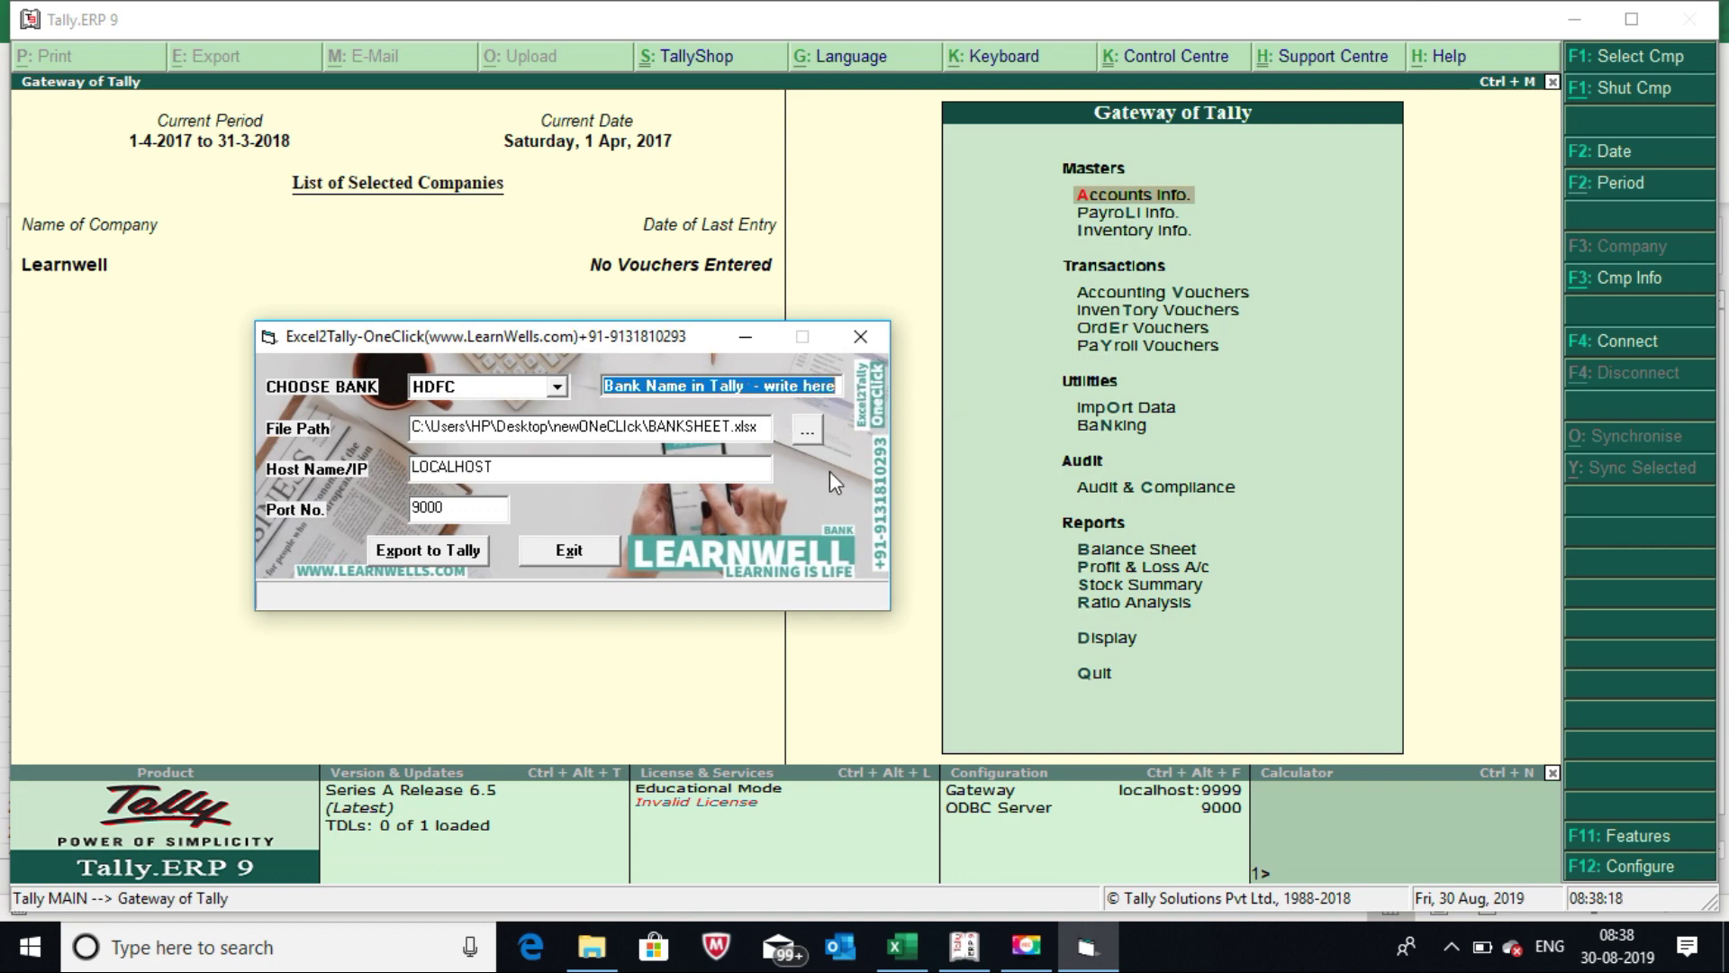
type("aT")
key("BackSpace")
key("BackSpace")
type("State Bank of India")
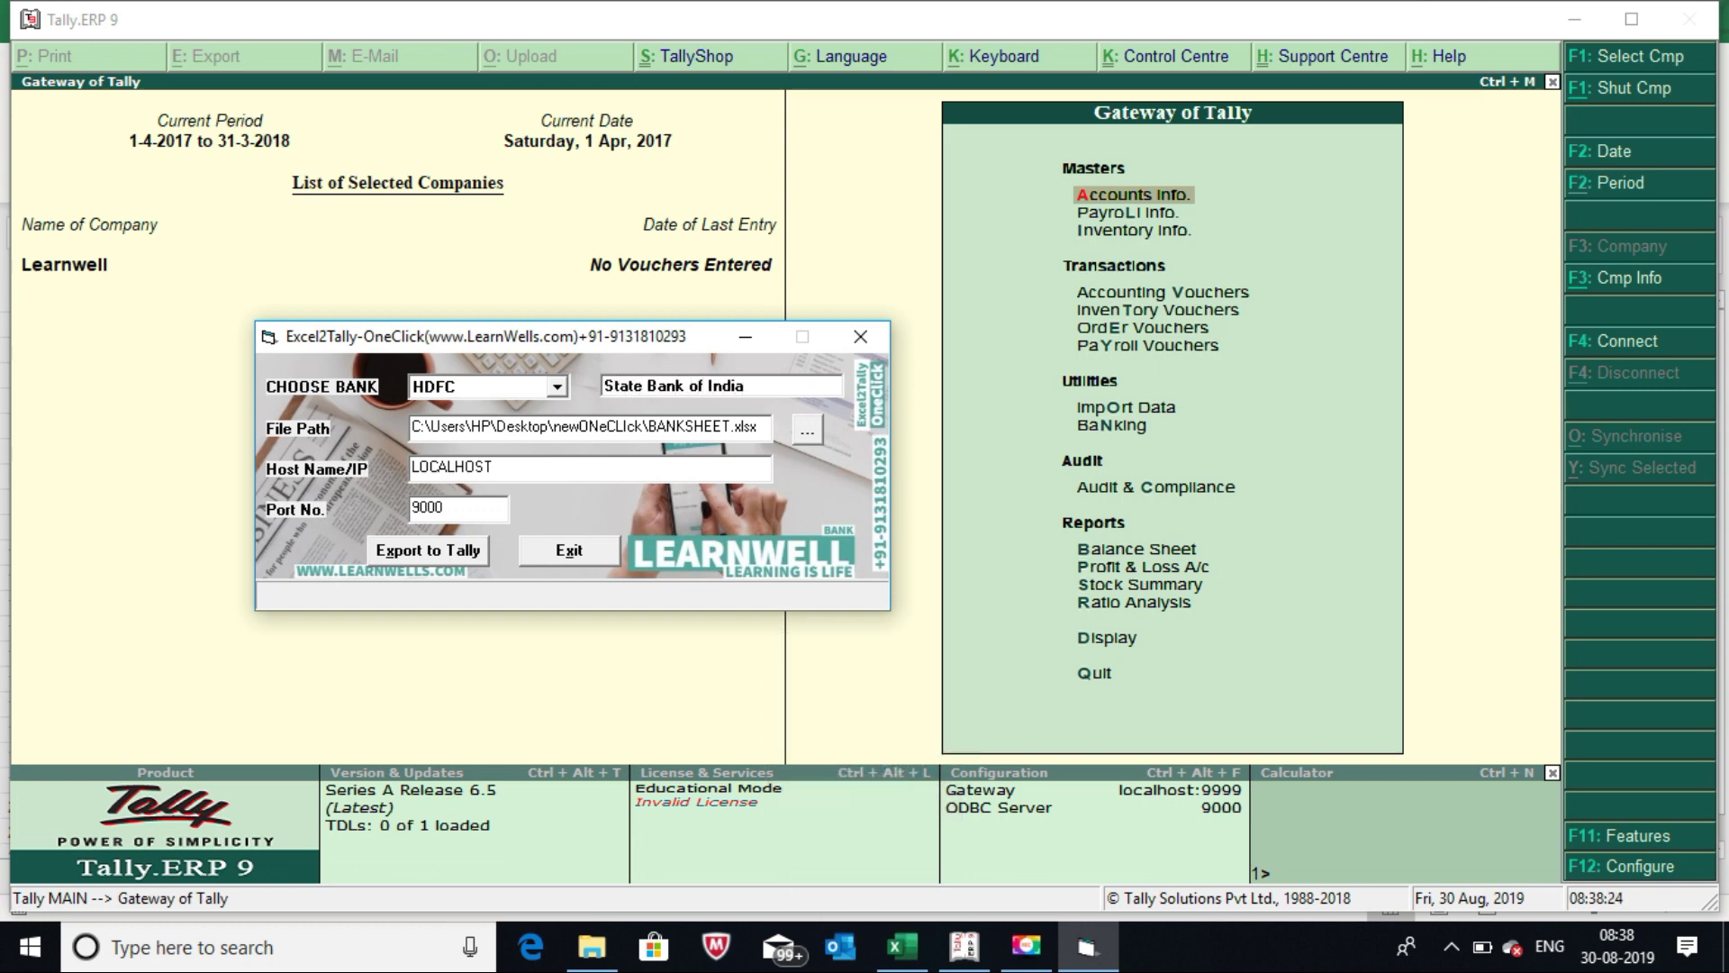
Choose SBI as the bank and browse for the BANK workbook.
left_click(564, 393)
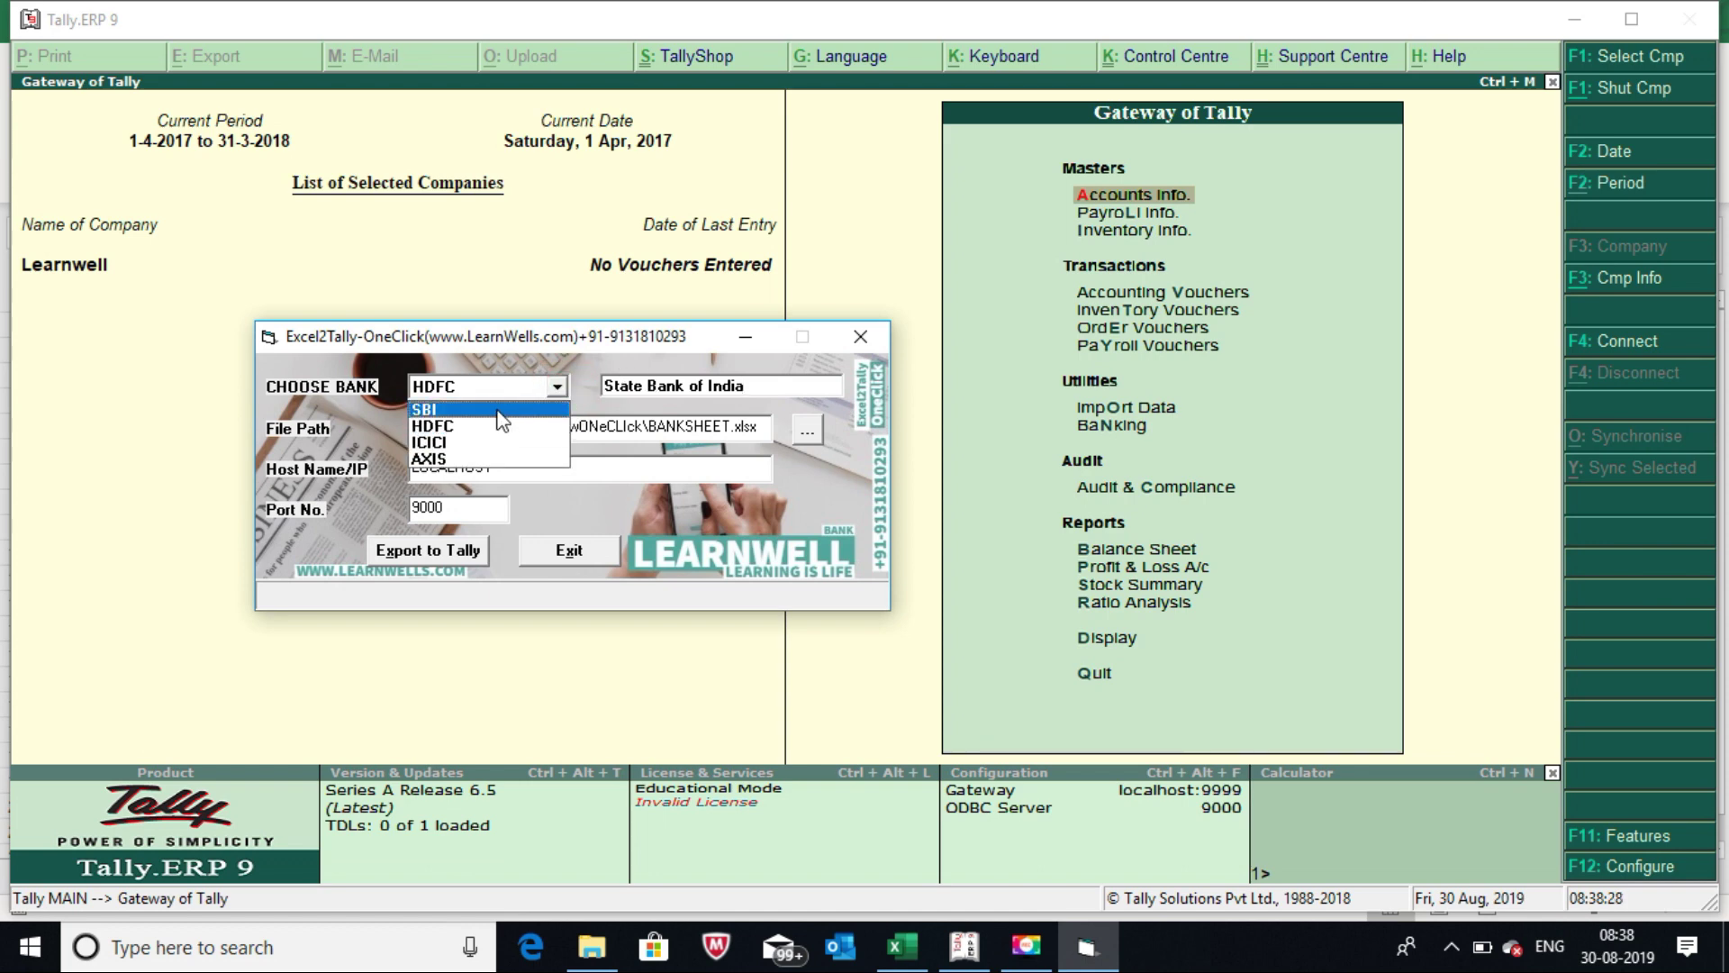
left_click(502, 411)
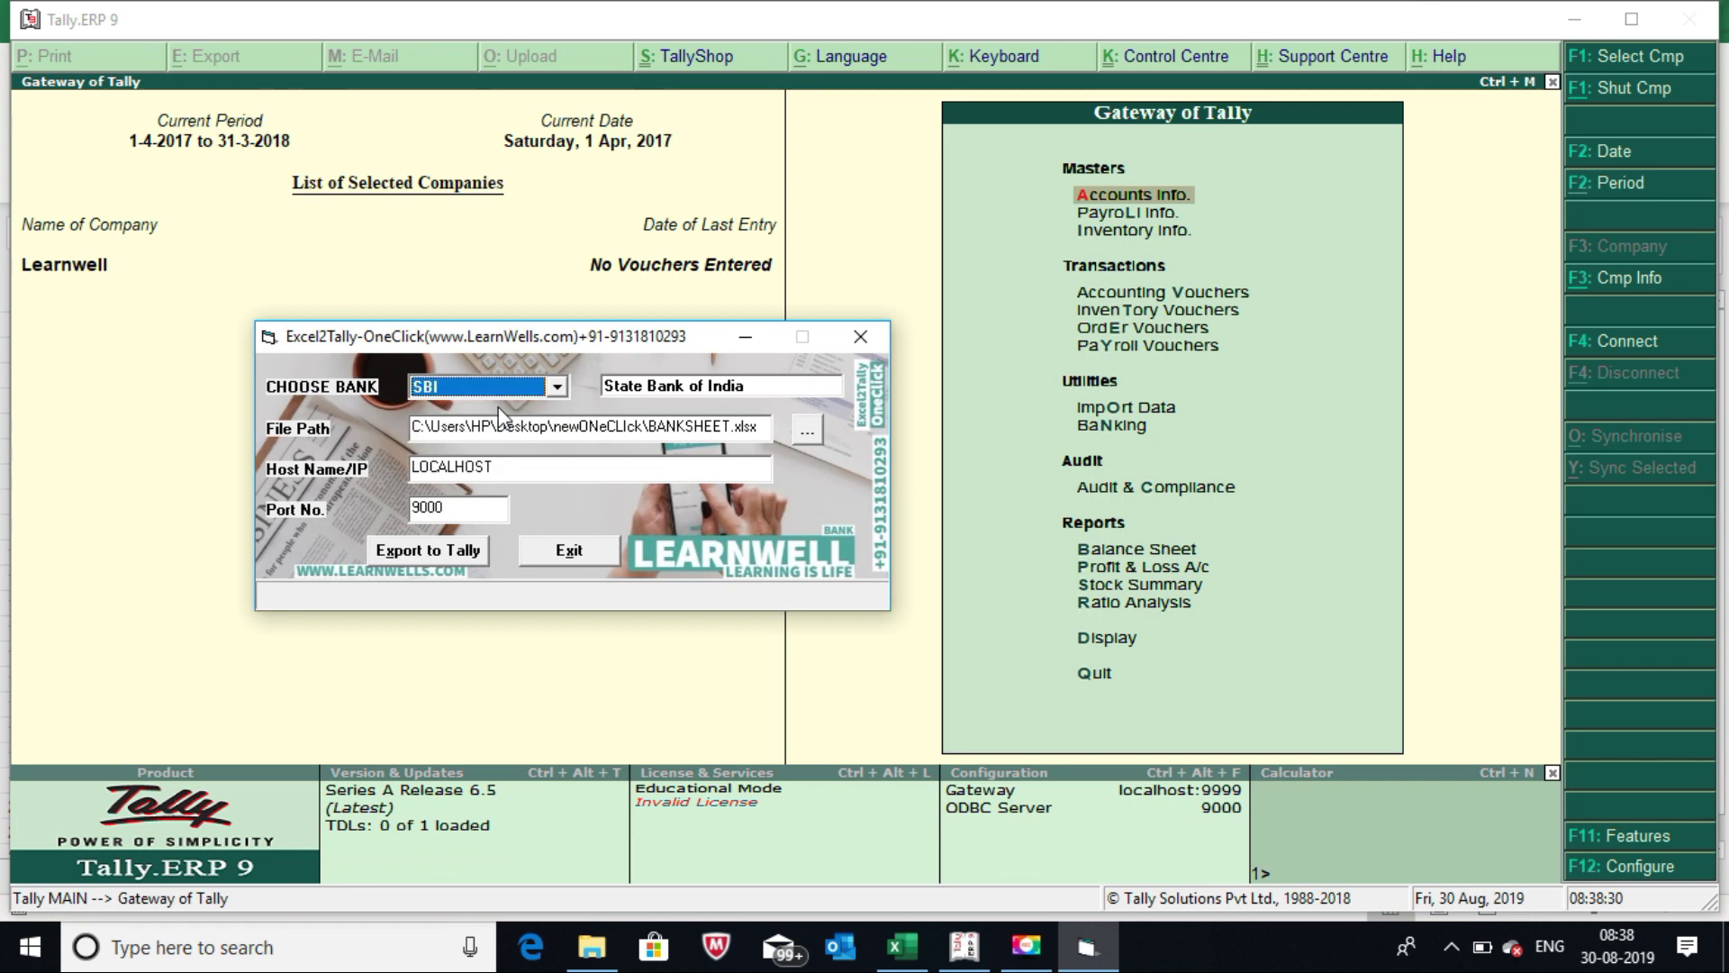
left_click(549, 387)
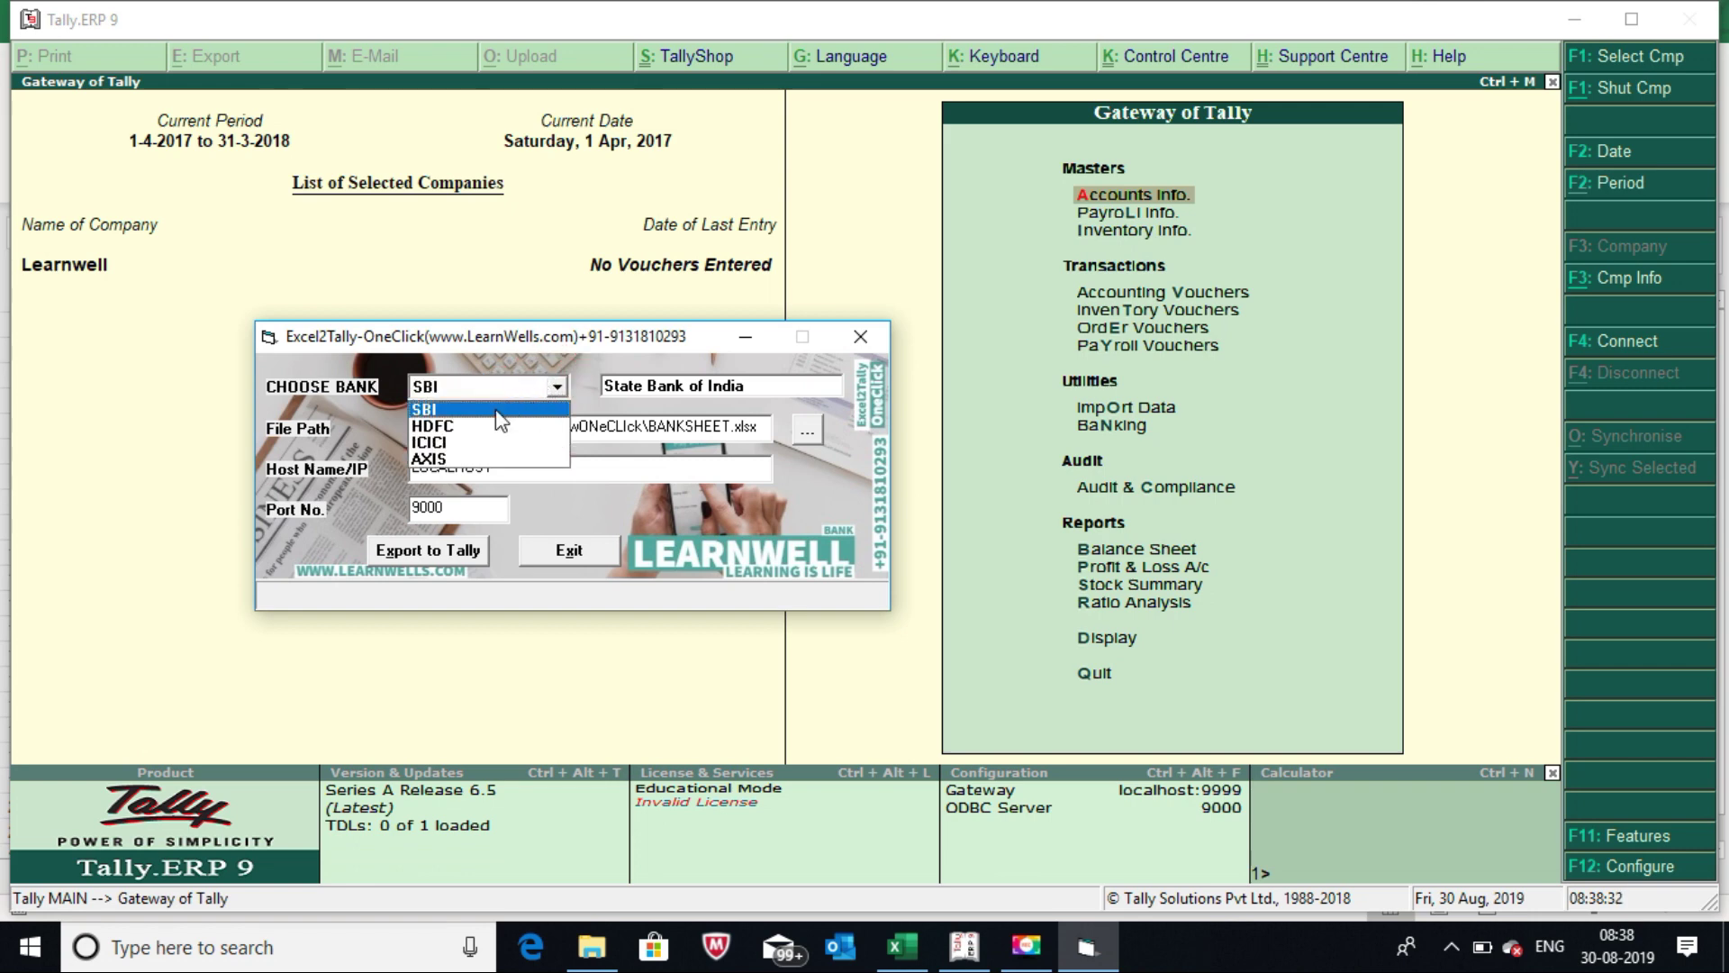
left_click(498, 413)
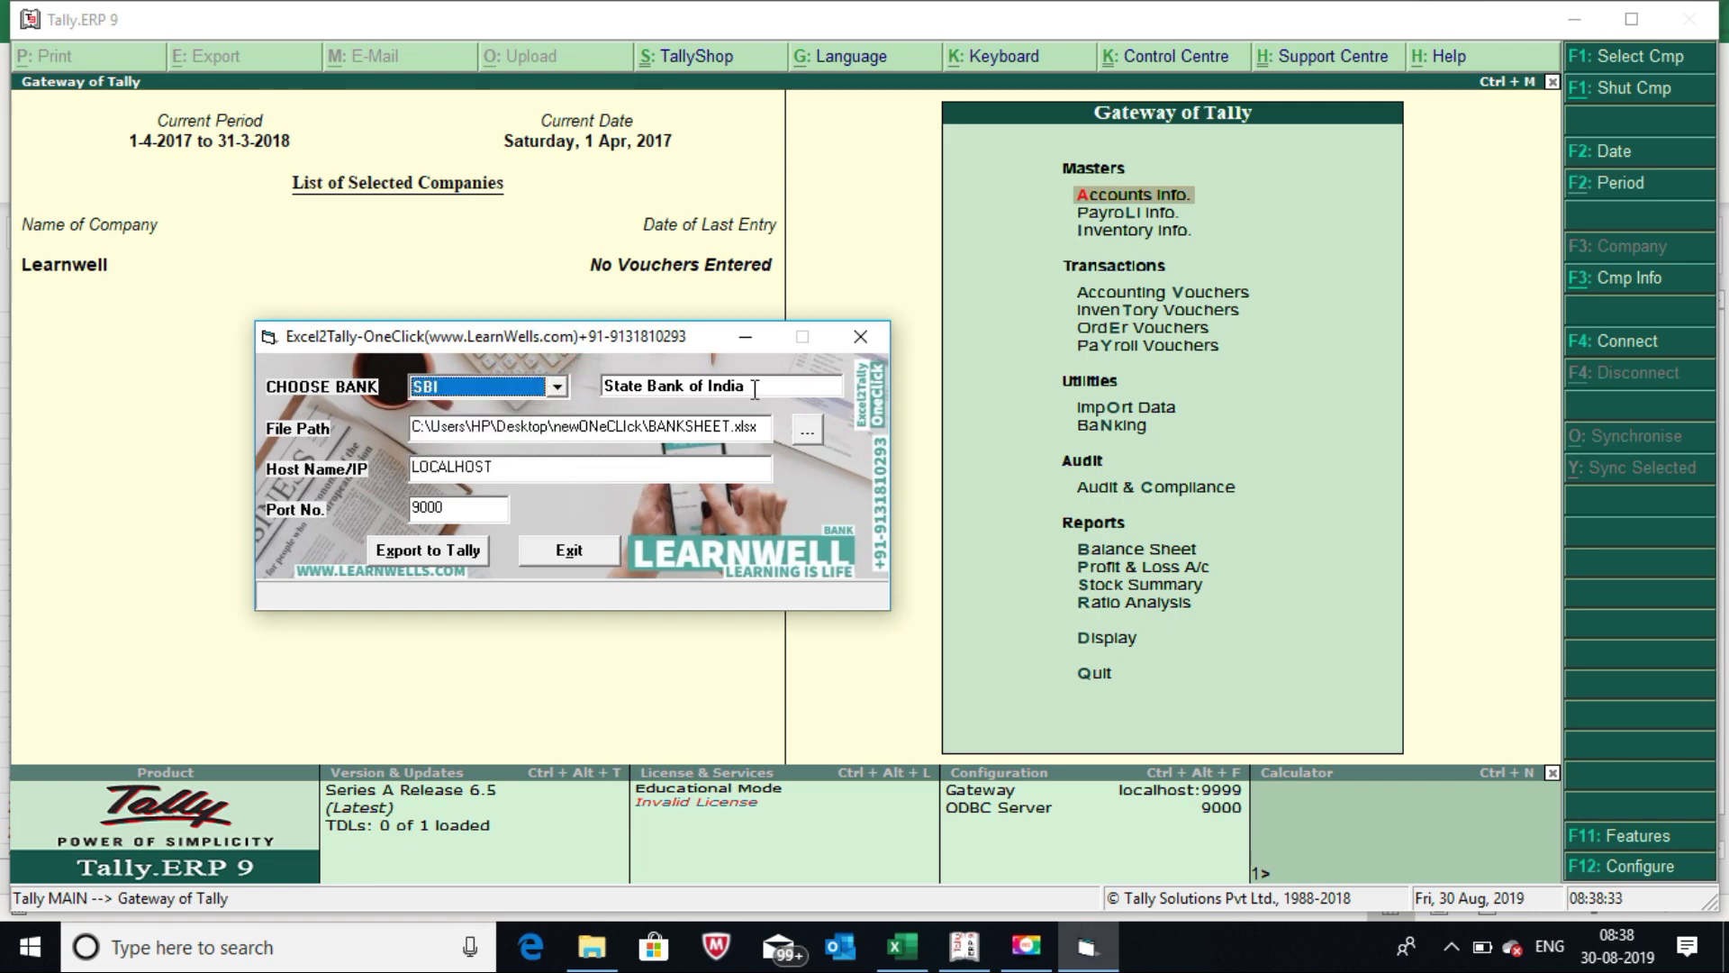
left_click(796, 437)
left_click(808, 432)
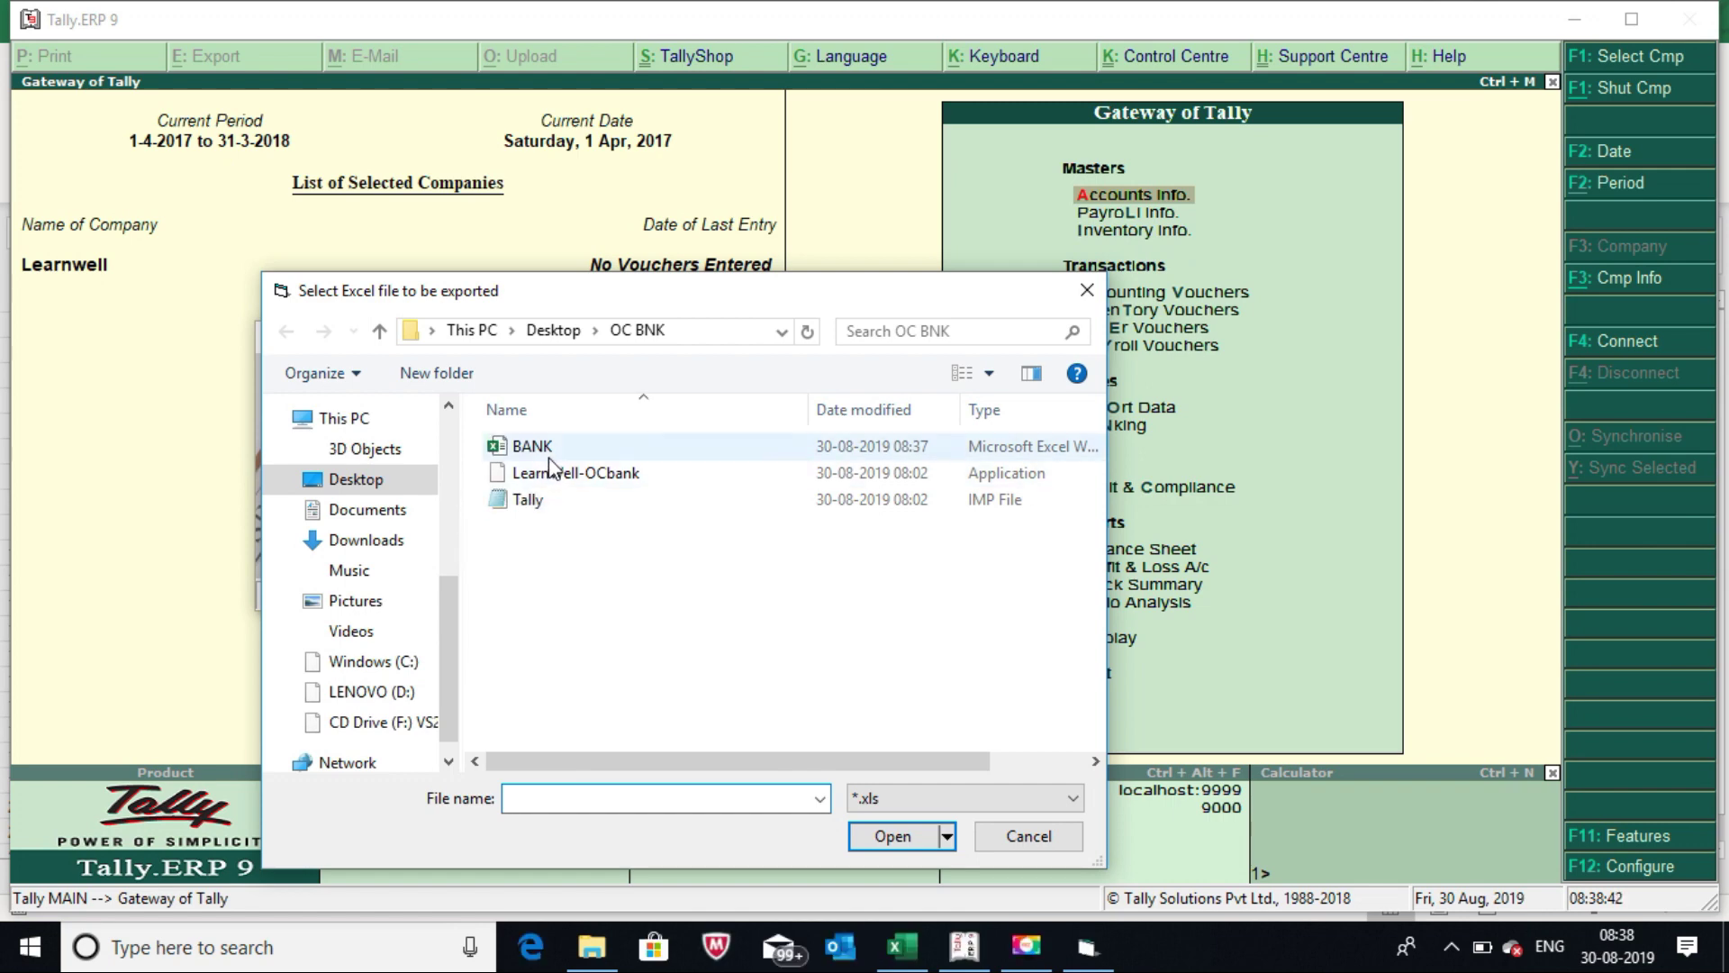
left_click(587, 443)
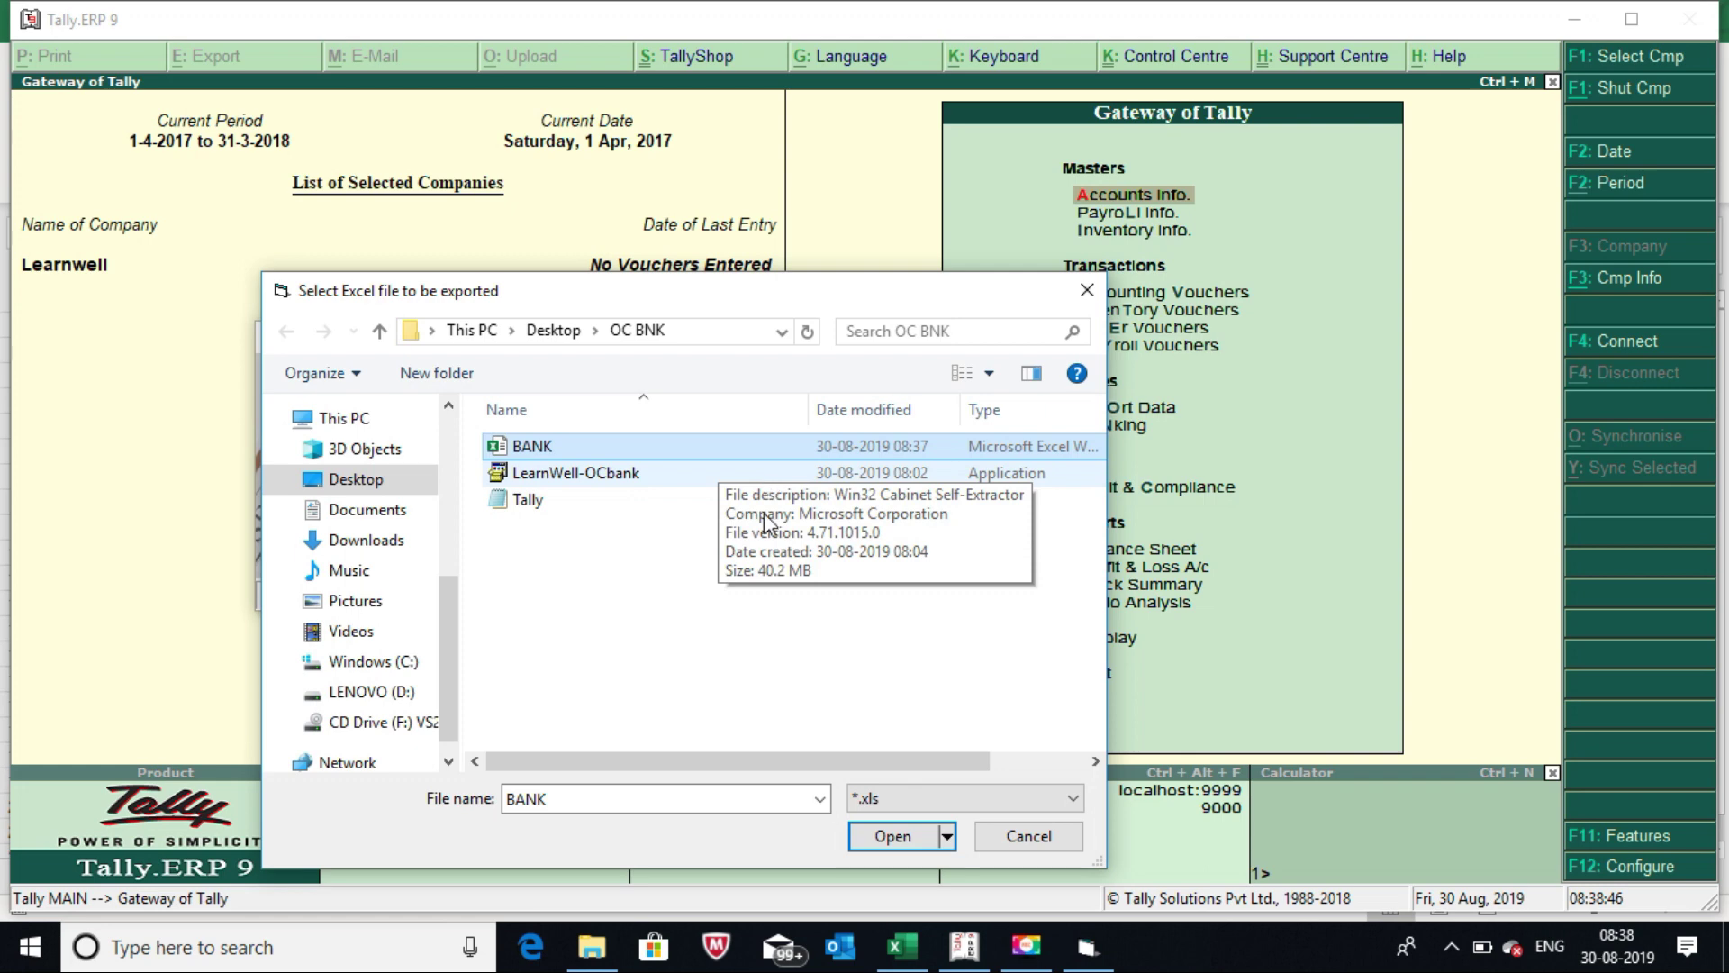
Confirm BANK.xlsx in the OC BNK folder as the source Excel file.
left_click(887, 835)
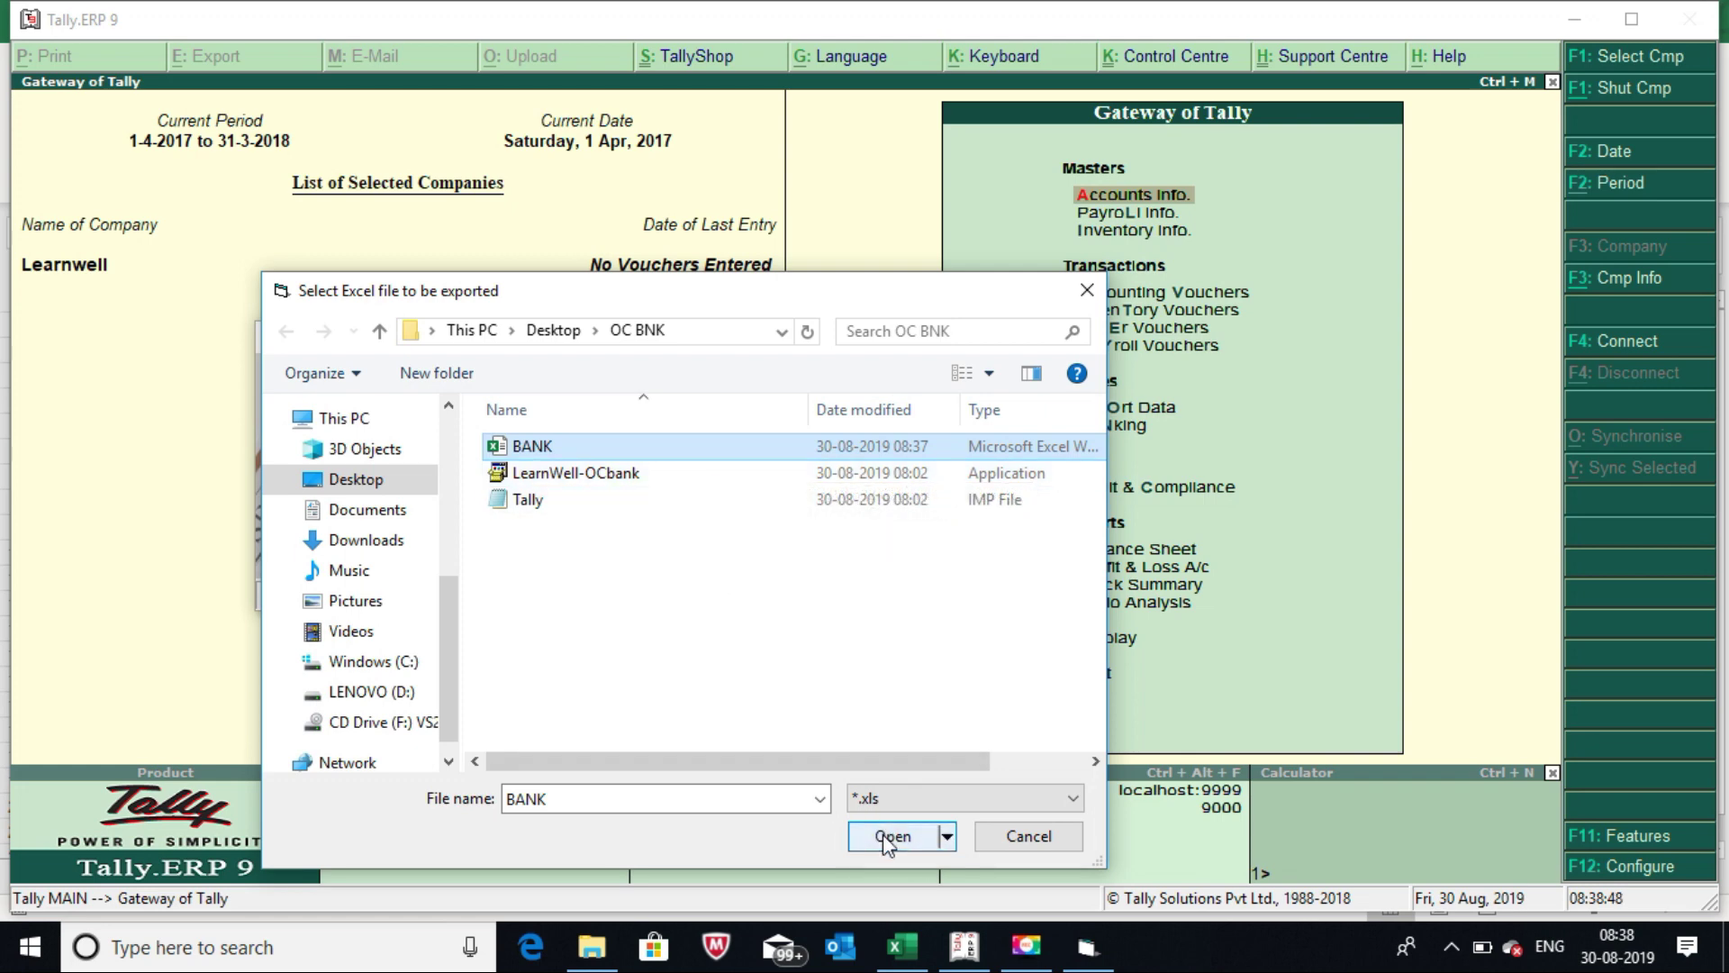
left_click(885, 837)
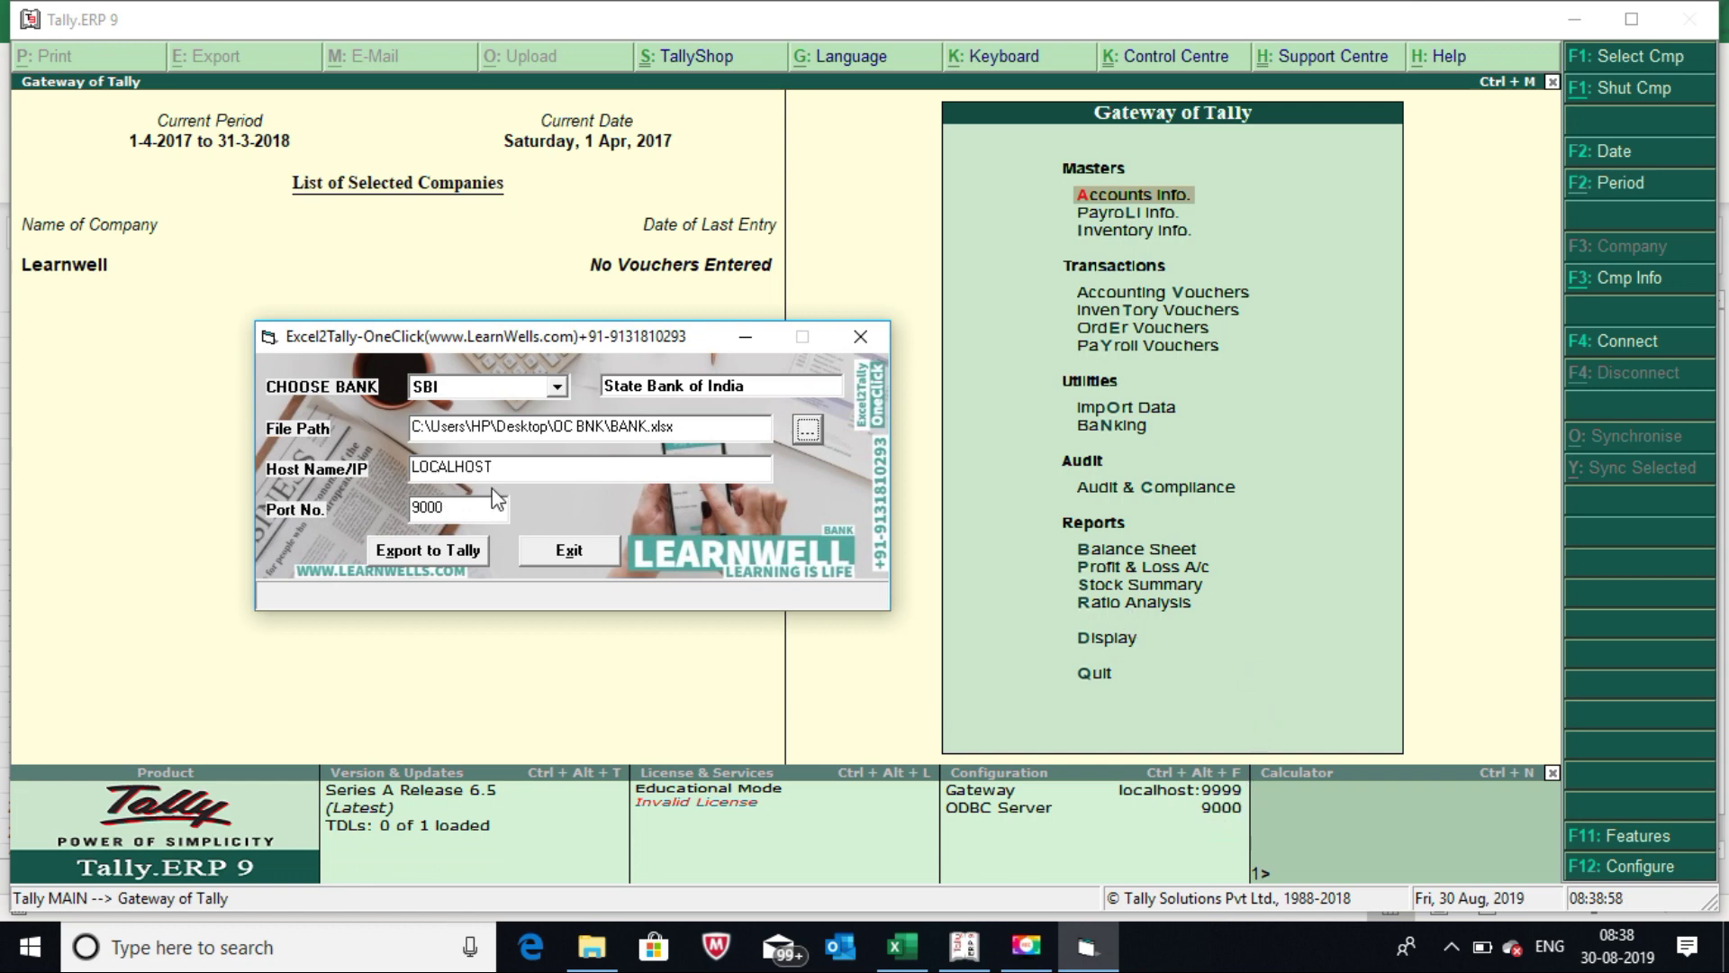
left_click(467, 507)
Export the SBI statement to Tally and verify Learnwell's last entry shows 1-Jun-2019.
left_click(425, 564)
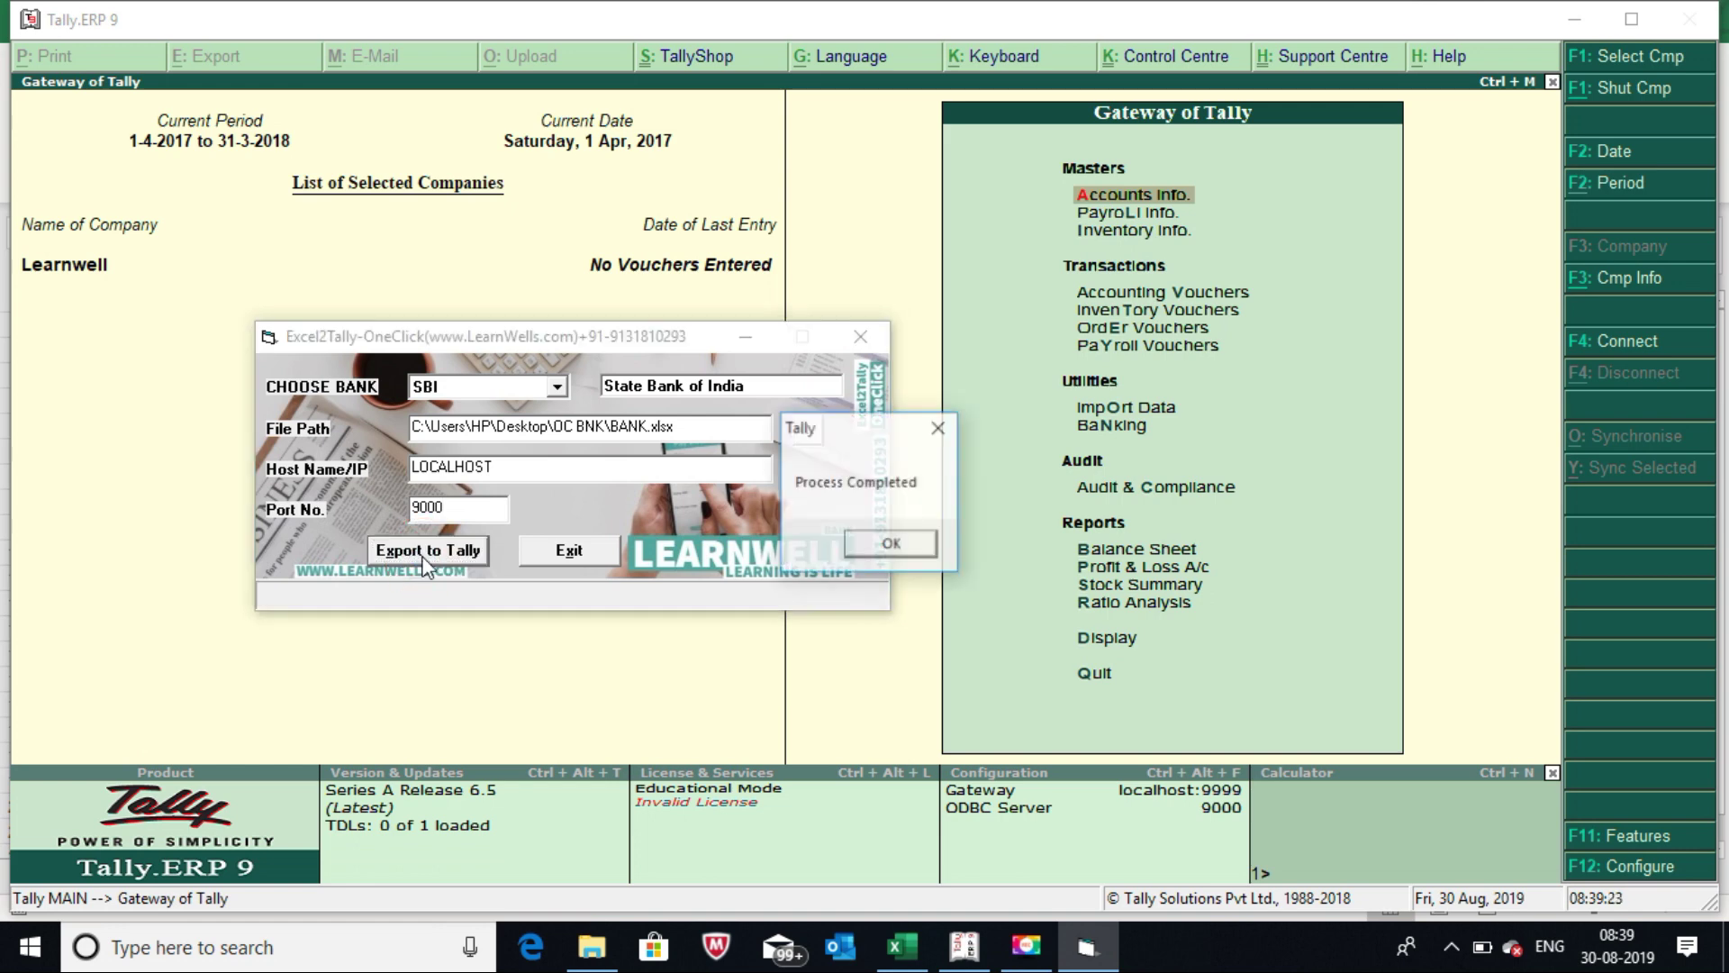
left_click(891, 544)
left_click(870, 274)
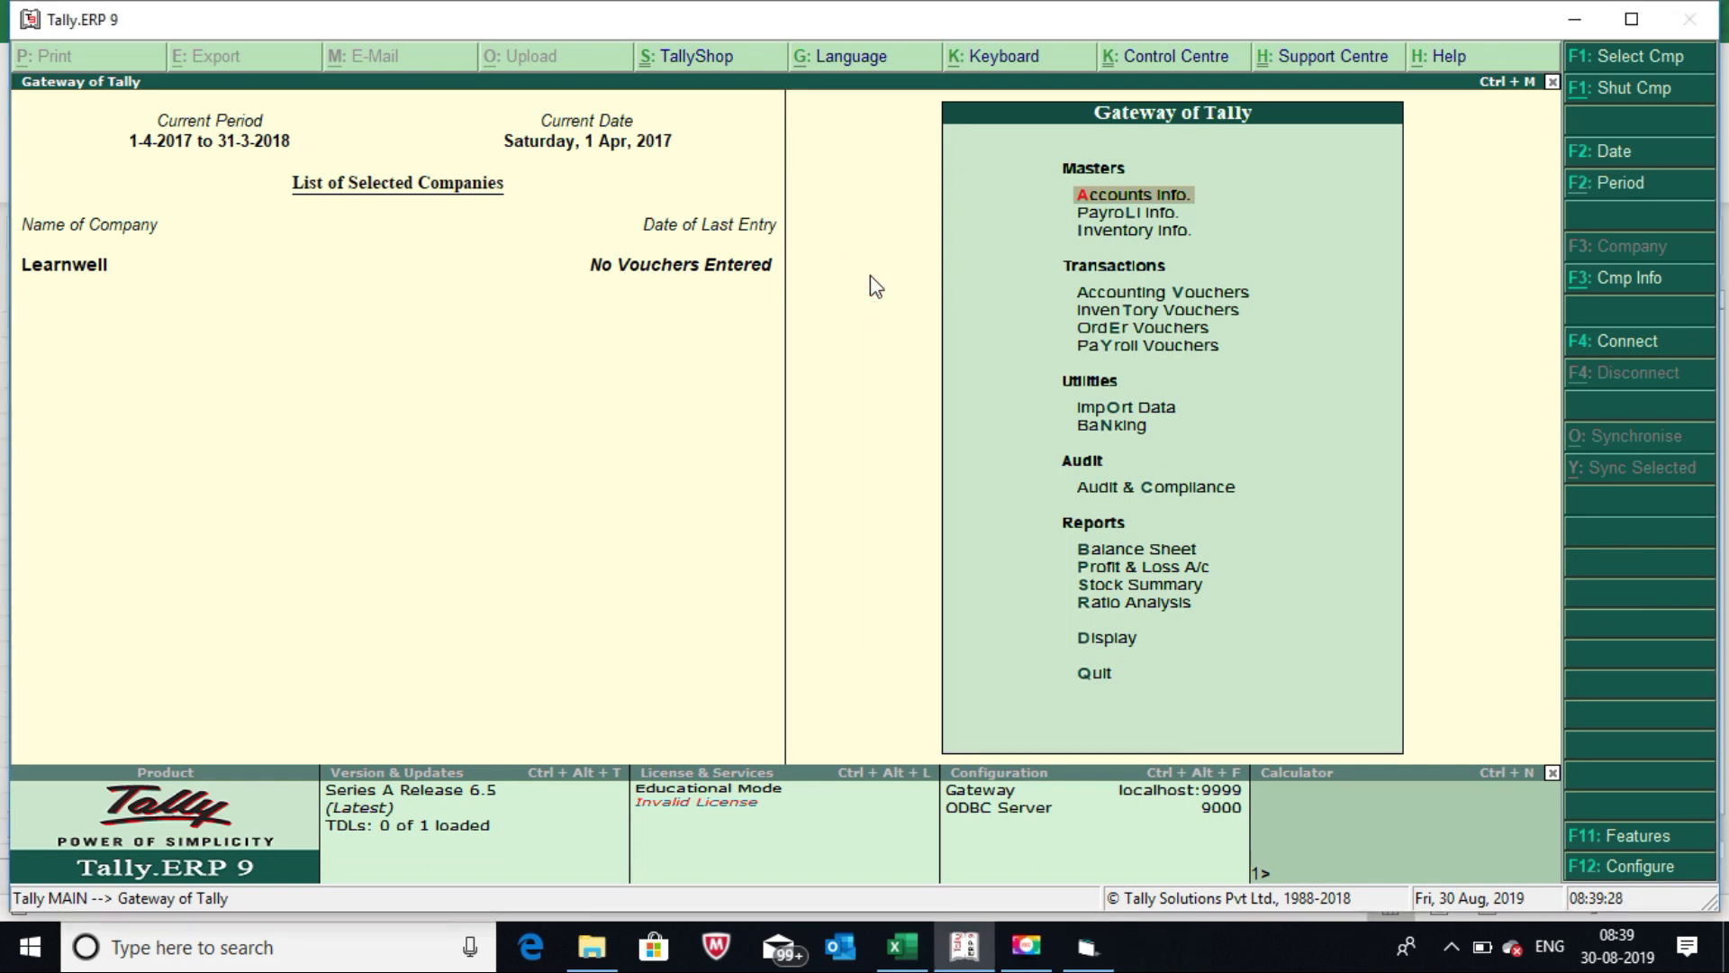
key("Escape")
key("Escape")
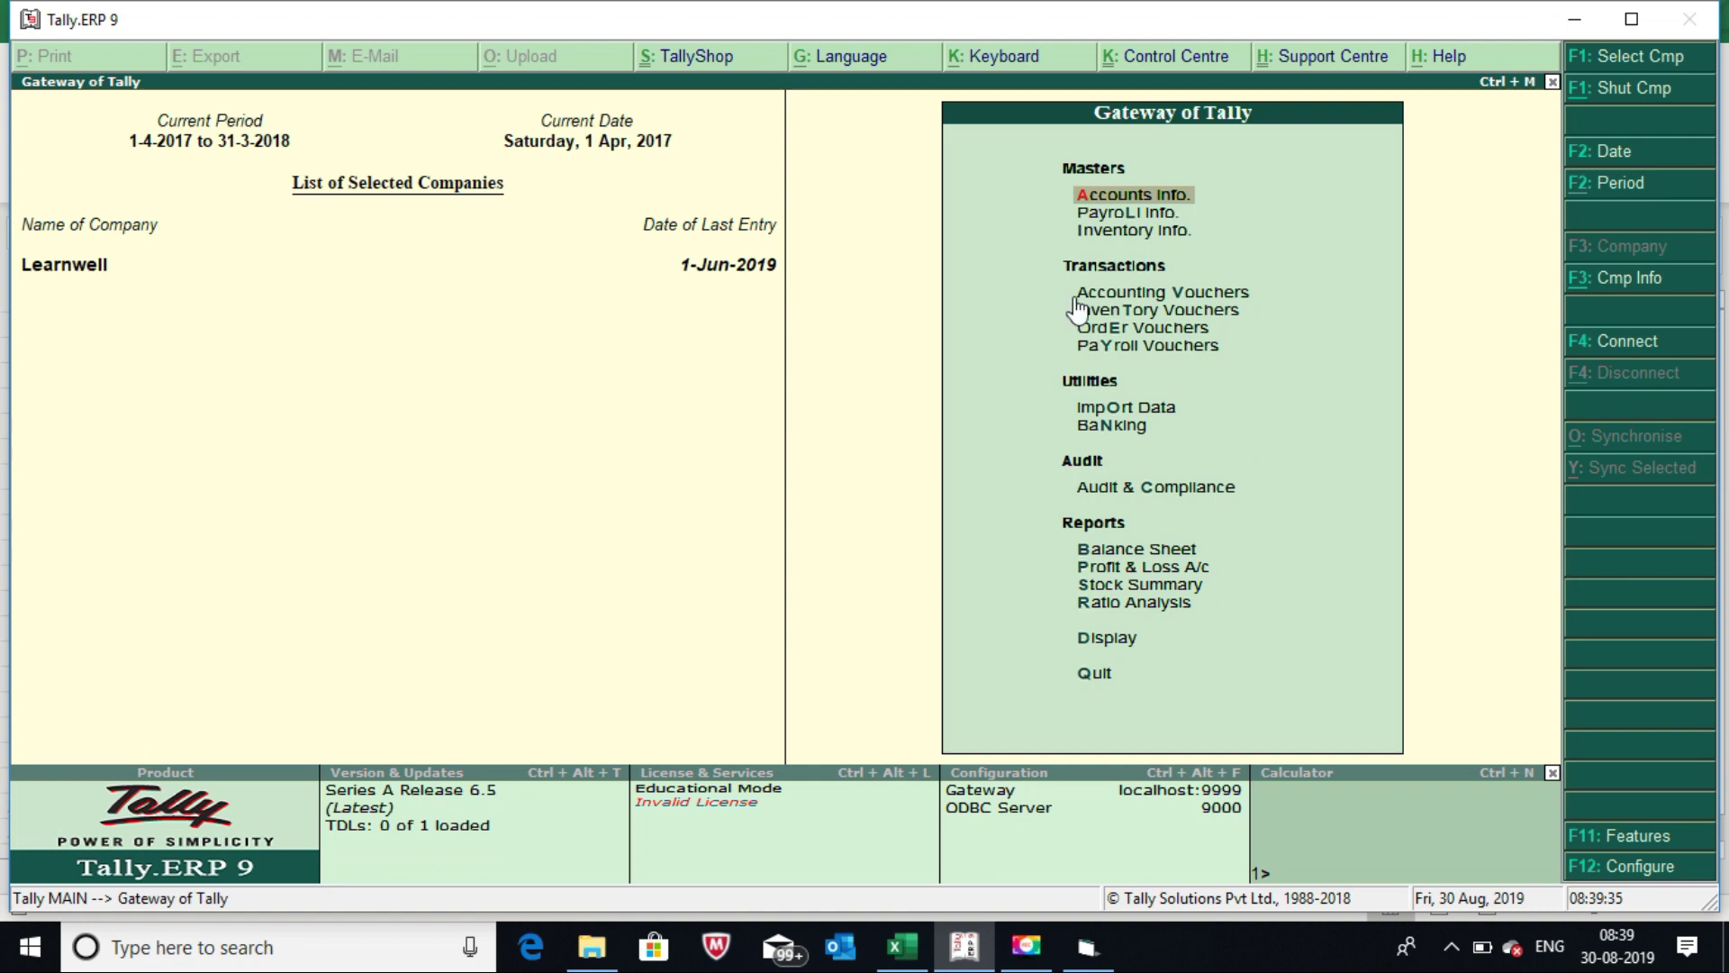
left_click(1091, 948)
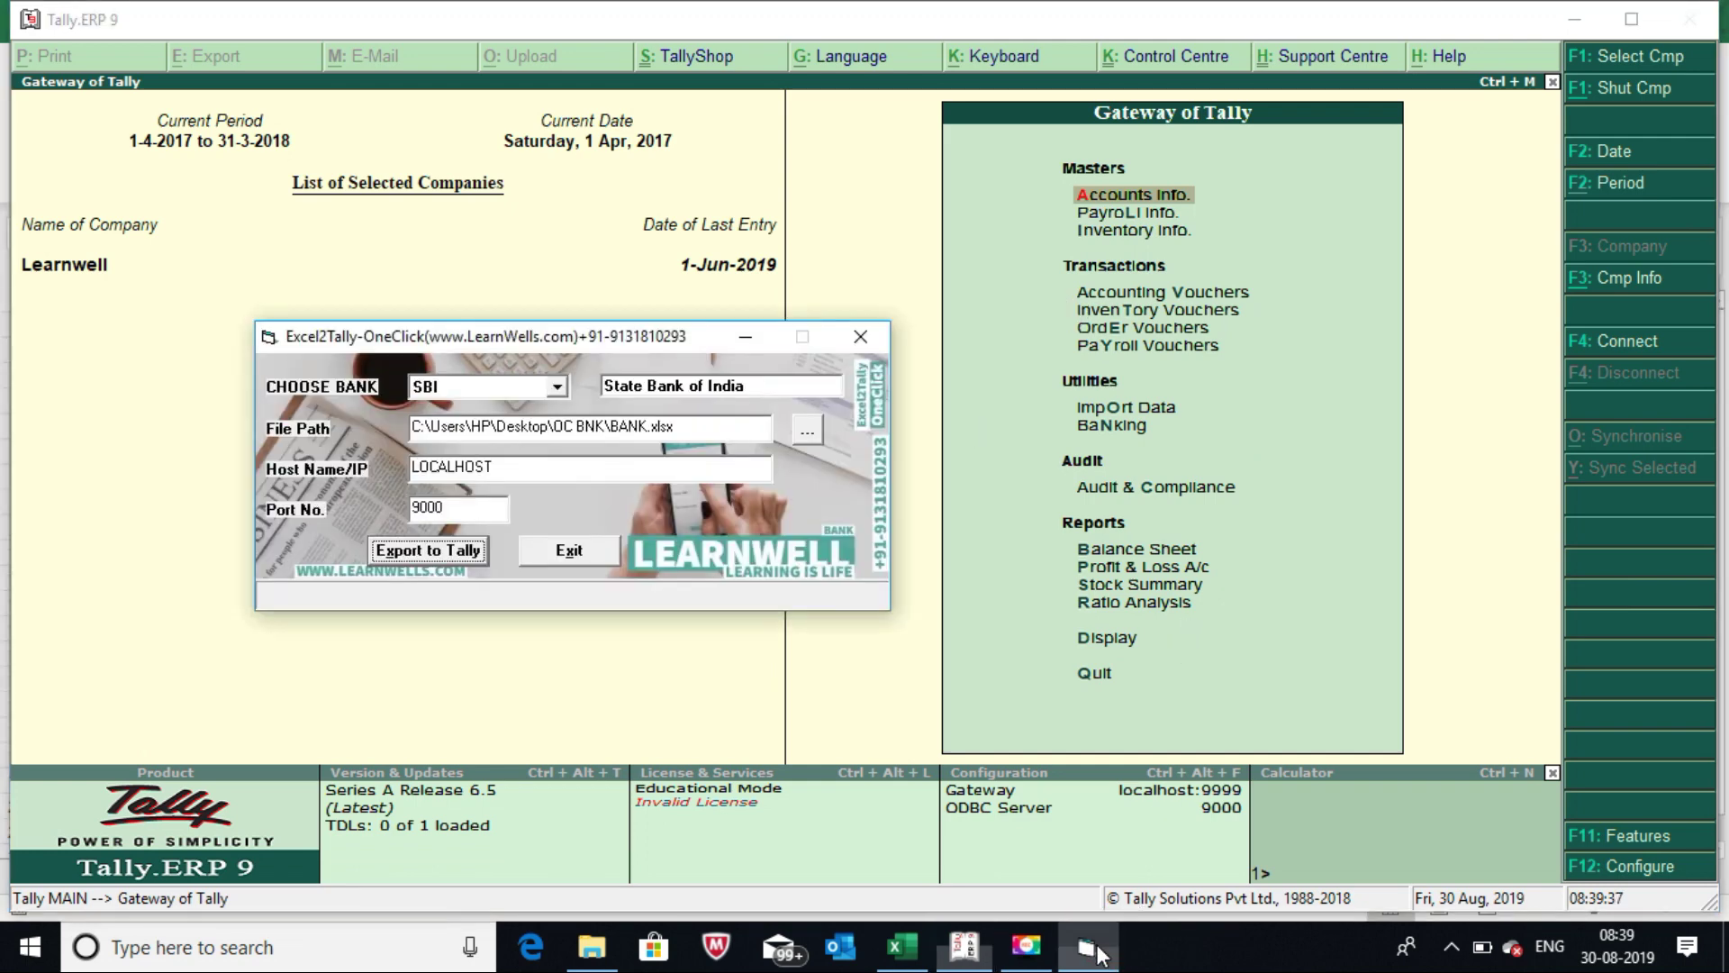
Export the bank statement to Tally as an HDFC statement with ledger name HDFC BANK LTD.
left_click_drag(776, 385, 597, 385)
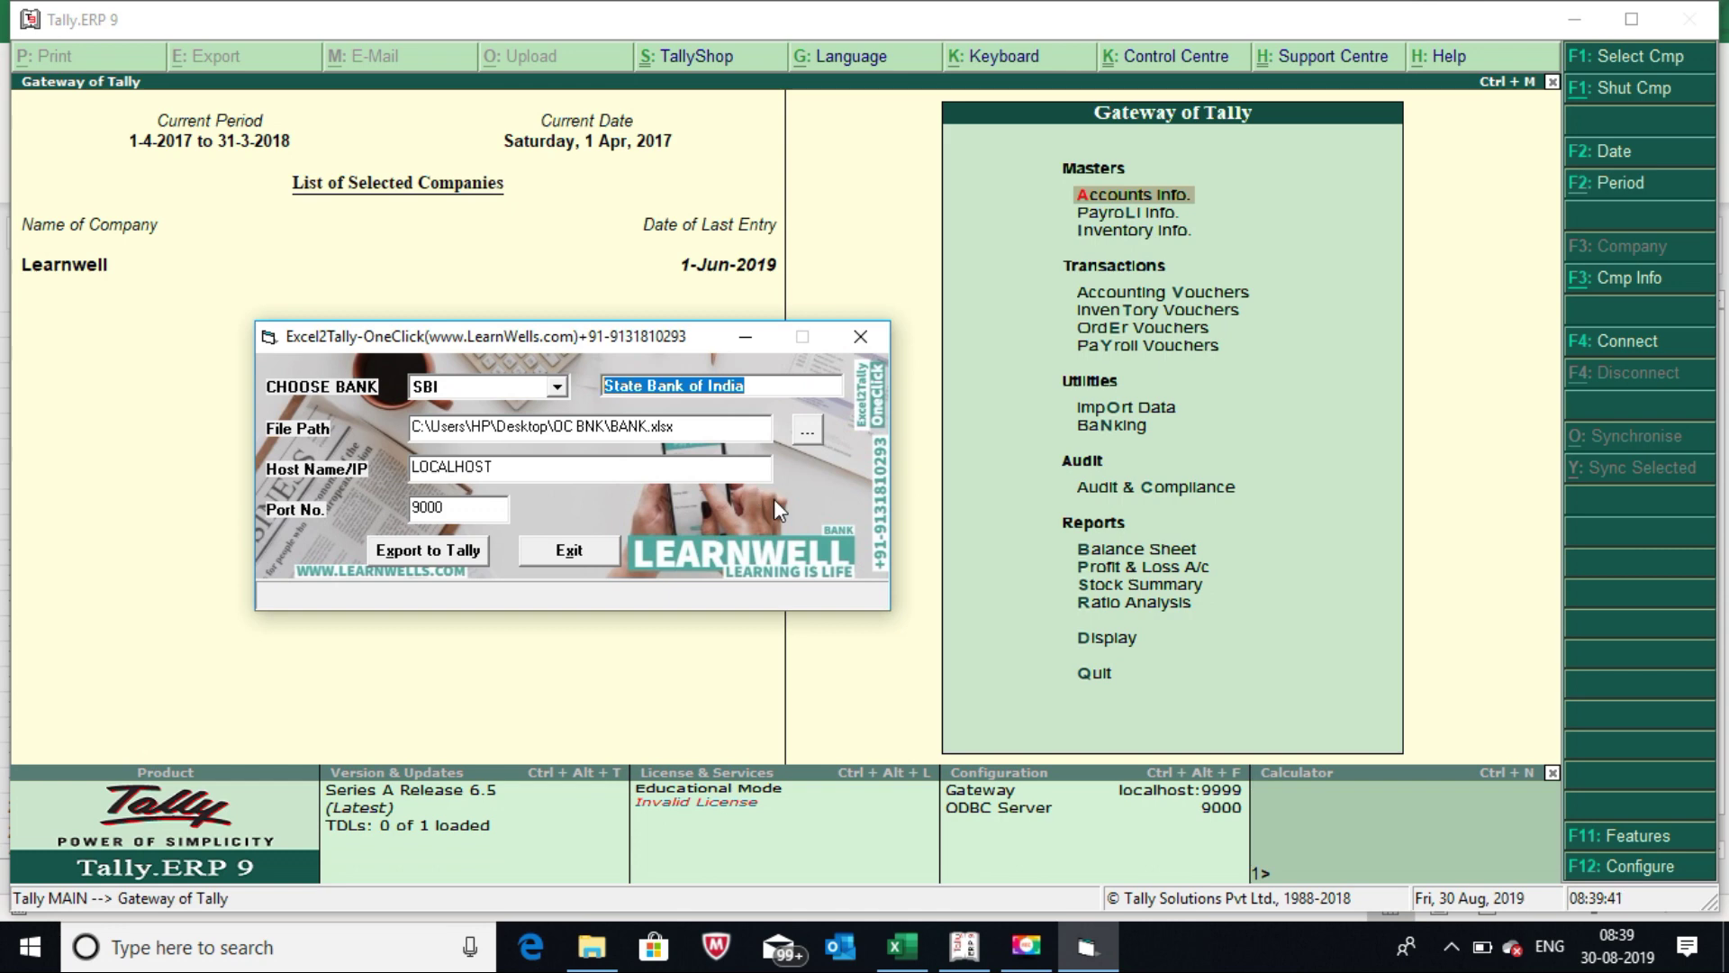
left_click(557, 387)
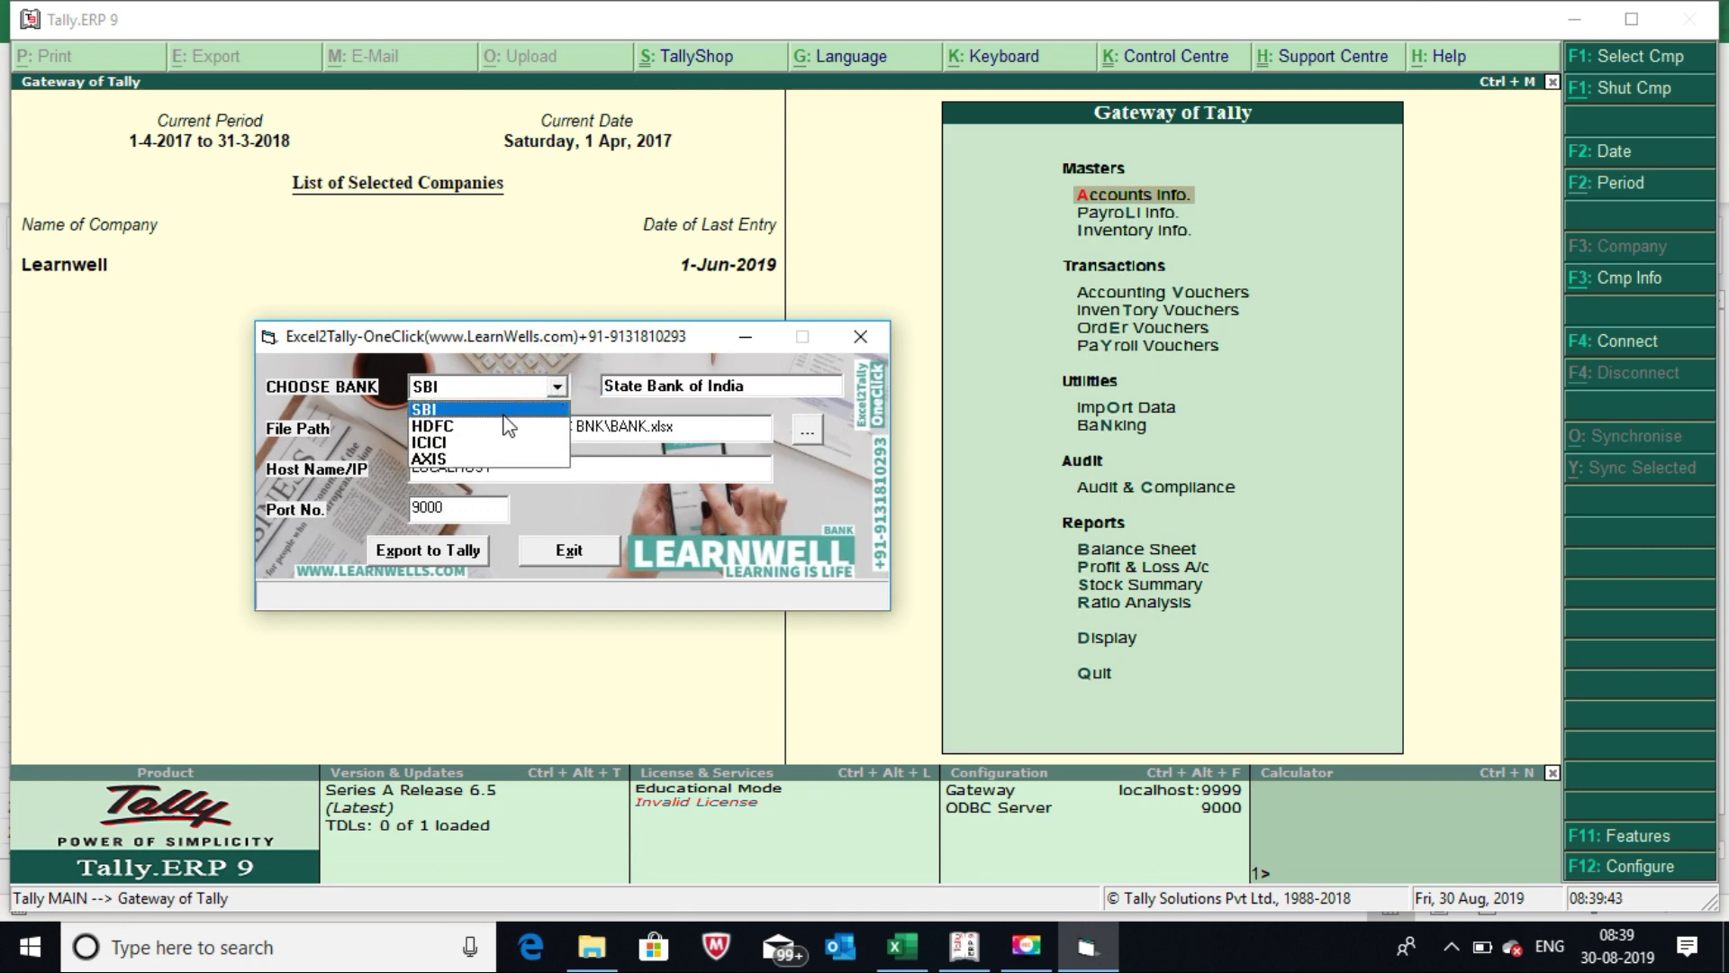
left_click(494, 416)
left_click_drag(766, 385, 497, 386)
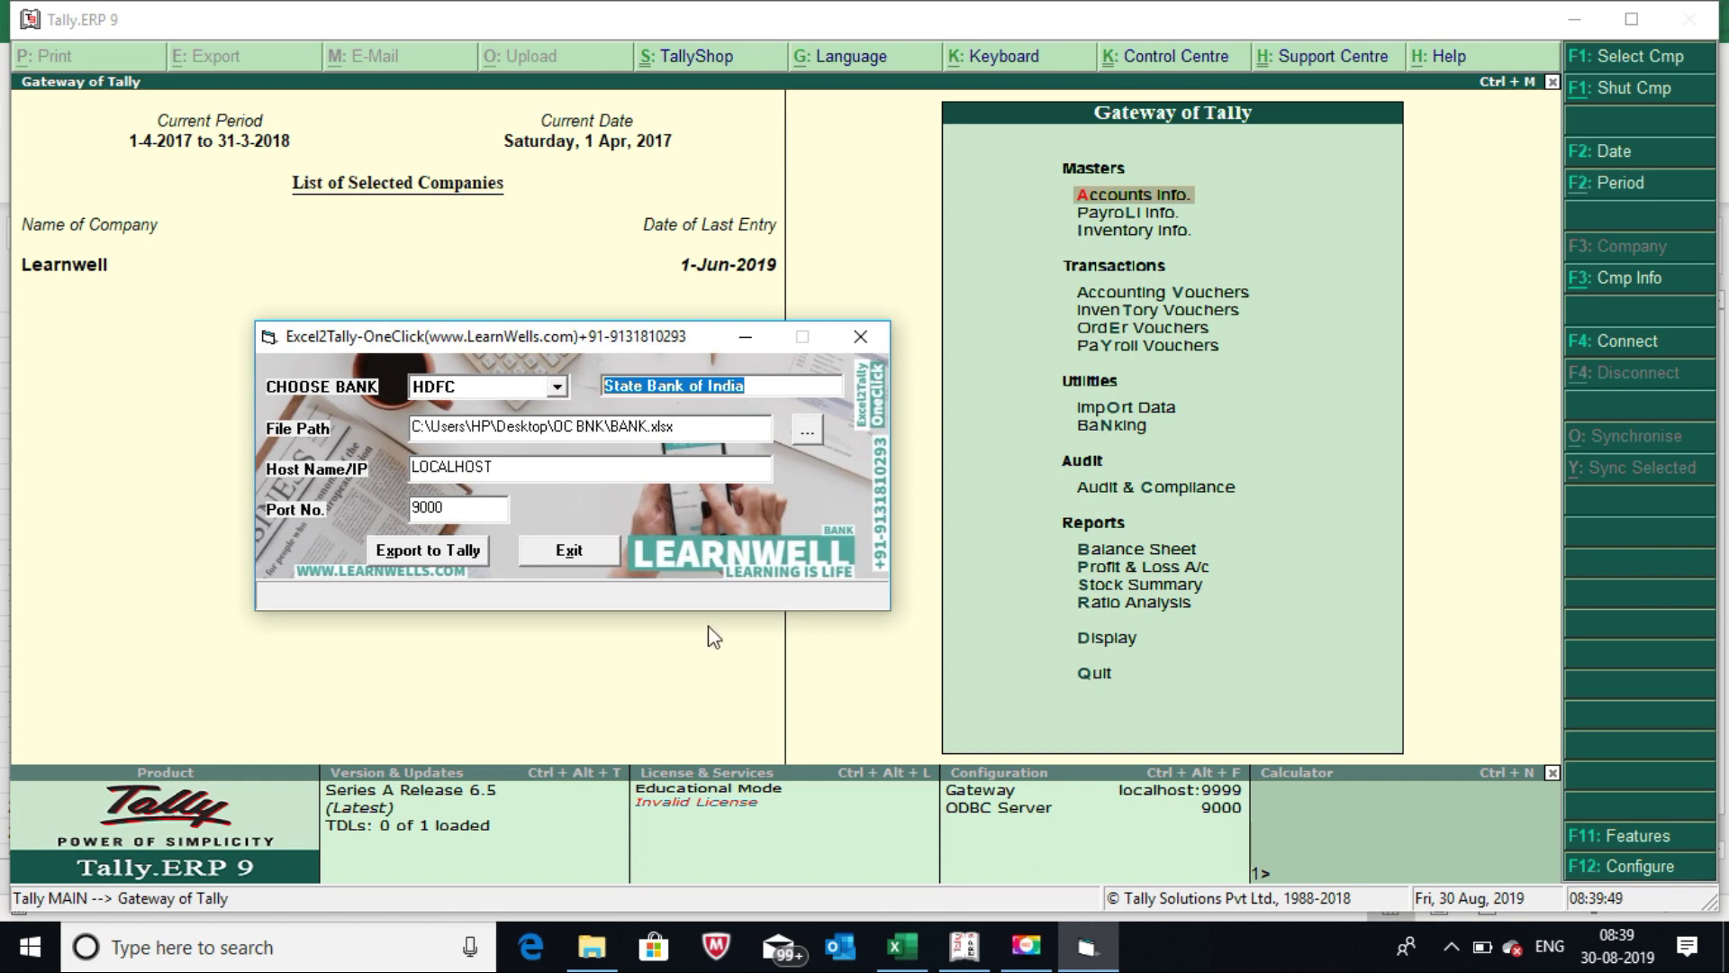
key("Caps_Lock")
type("HDFC BANK LTD")
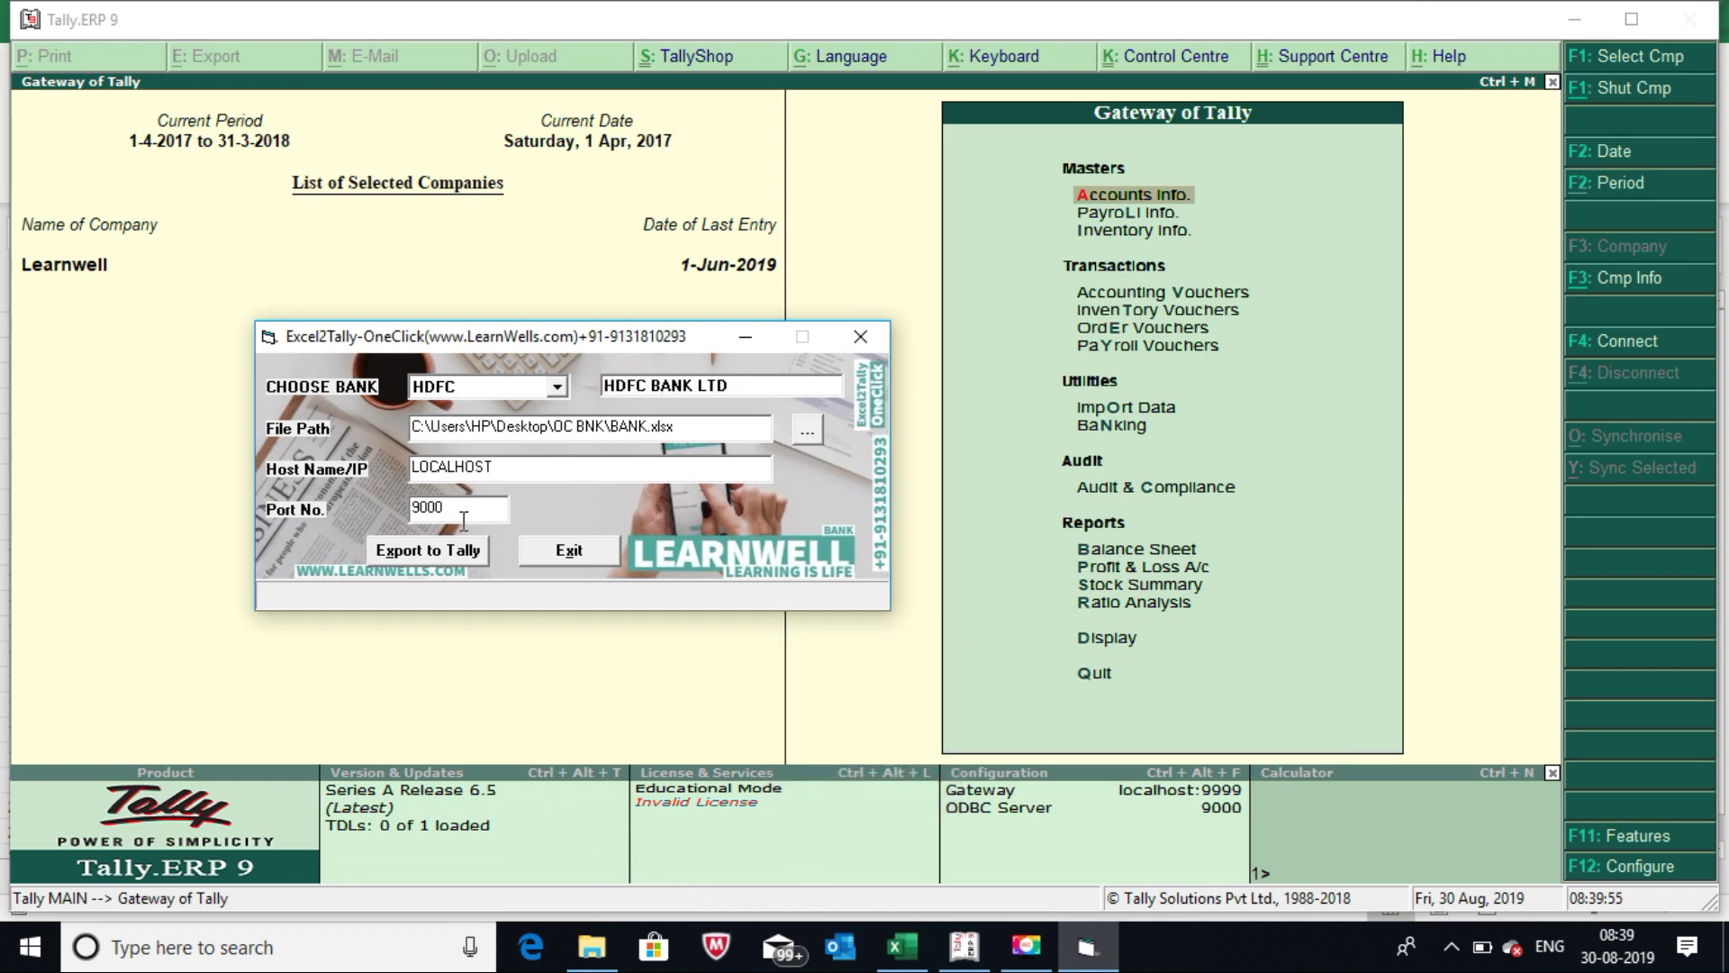
left_click(443, 551)
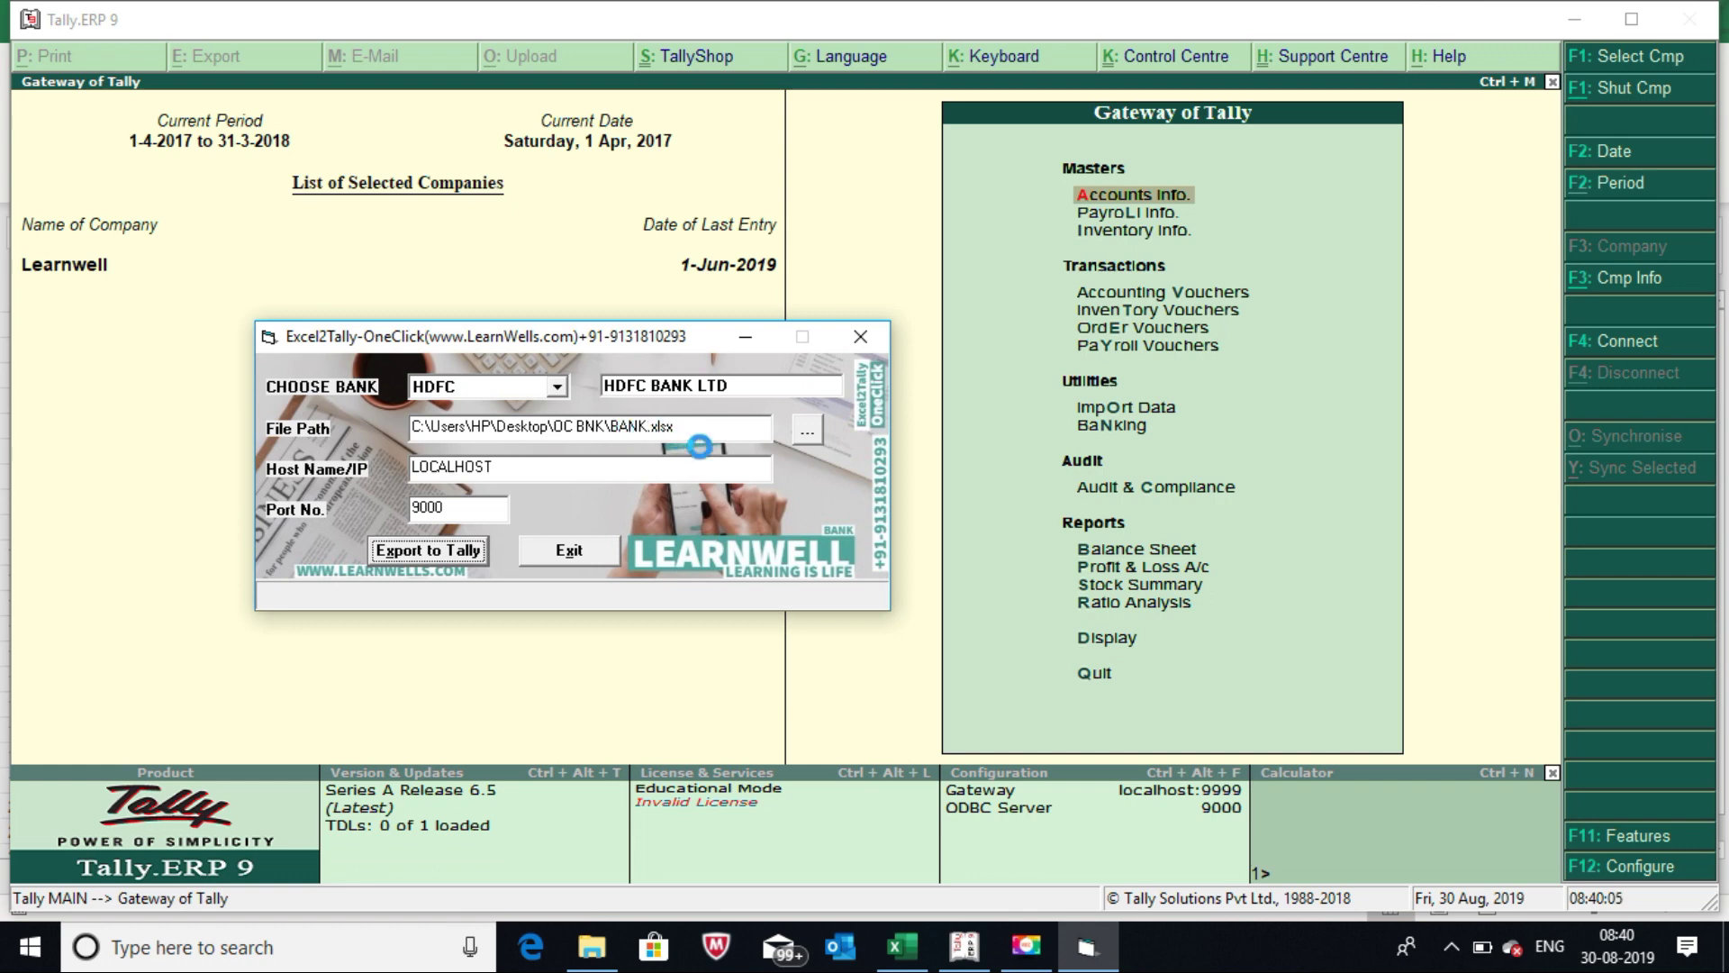
left_click(870, 552)
Change the selected bank from HDFC to ICICI.
left_click_drag(752, 387, 531, 397)
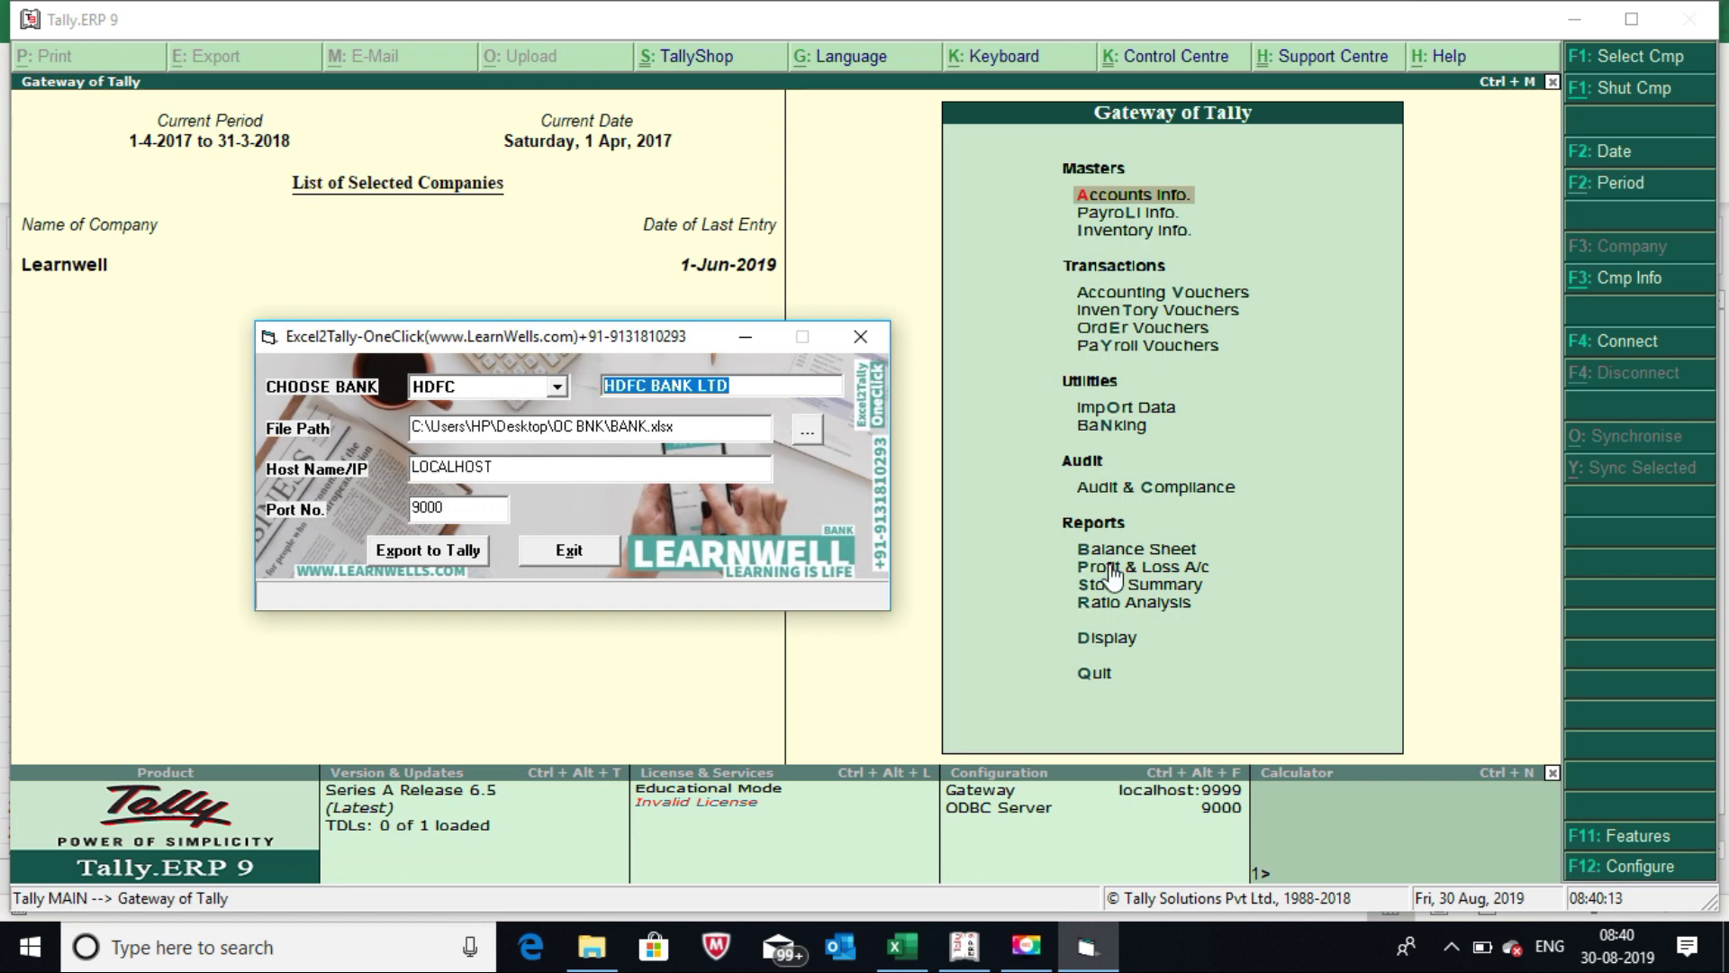
left_click(556, 388)
left_click(455, 439)
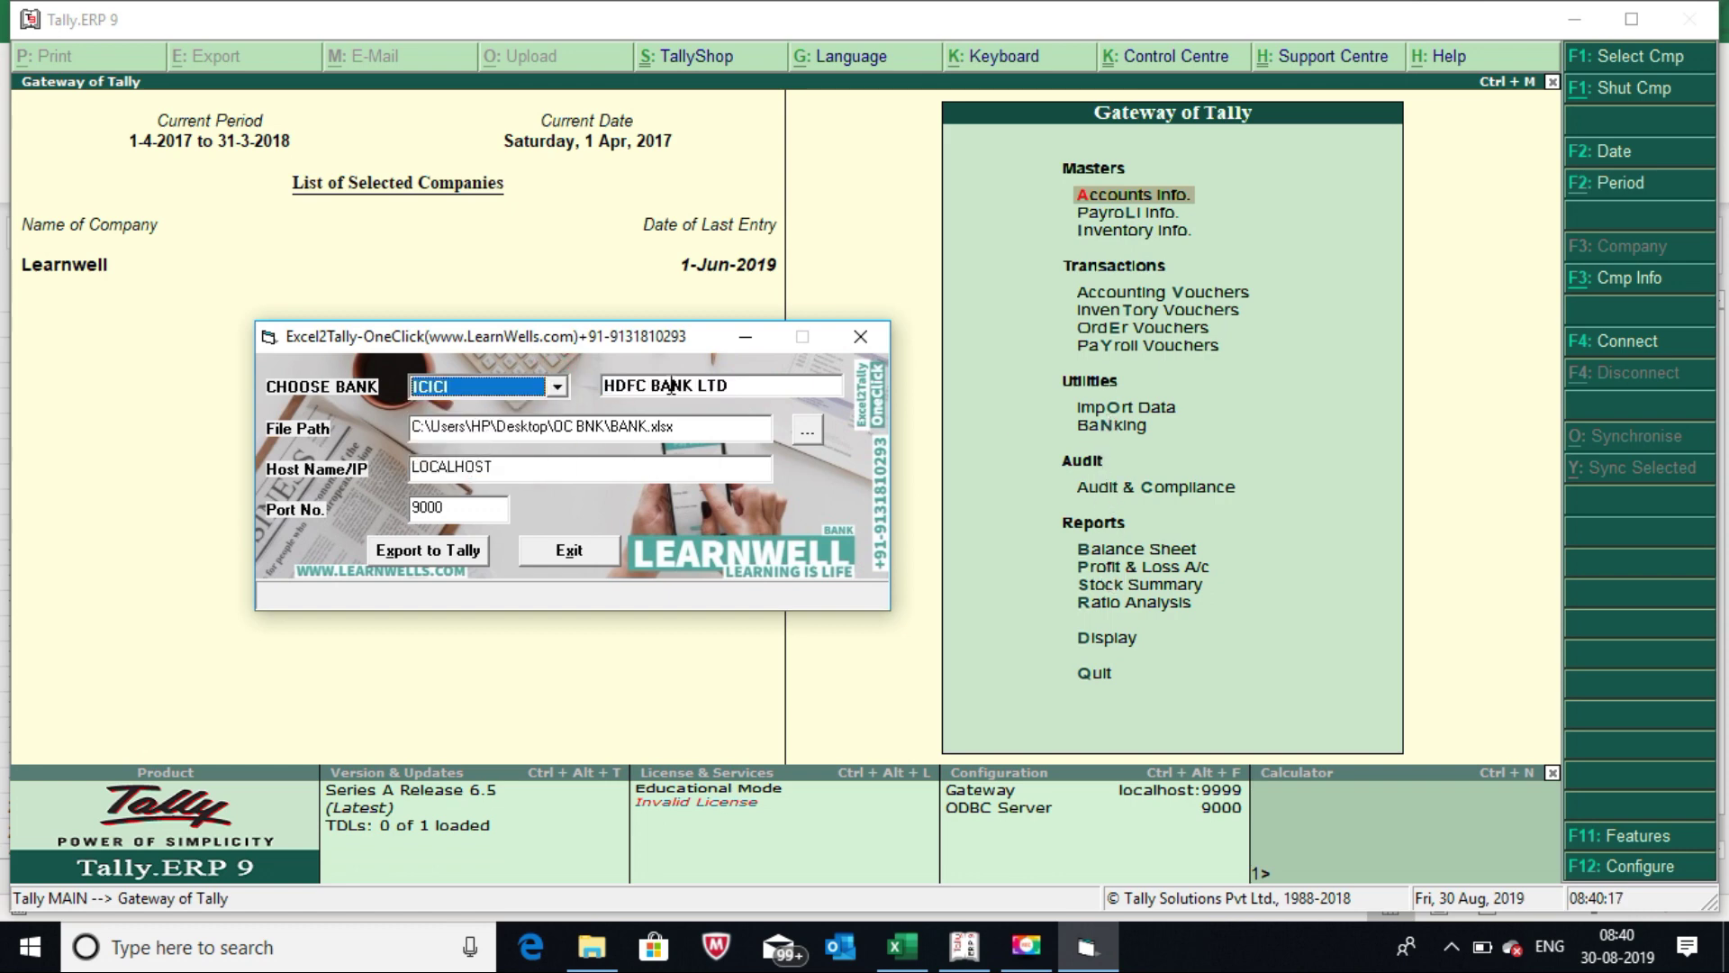
Export the ICICI statement to Tally under ledger name ICICI BANK LTD.
left_click_drag(738, 388, 603, 388)
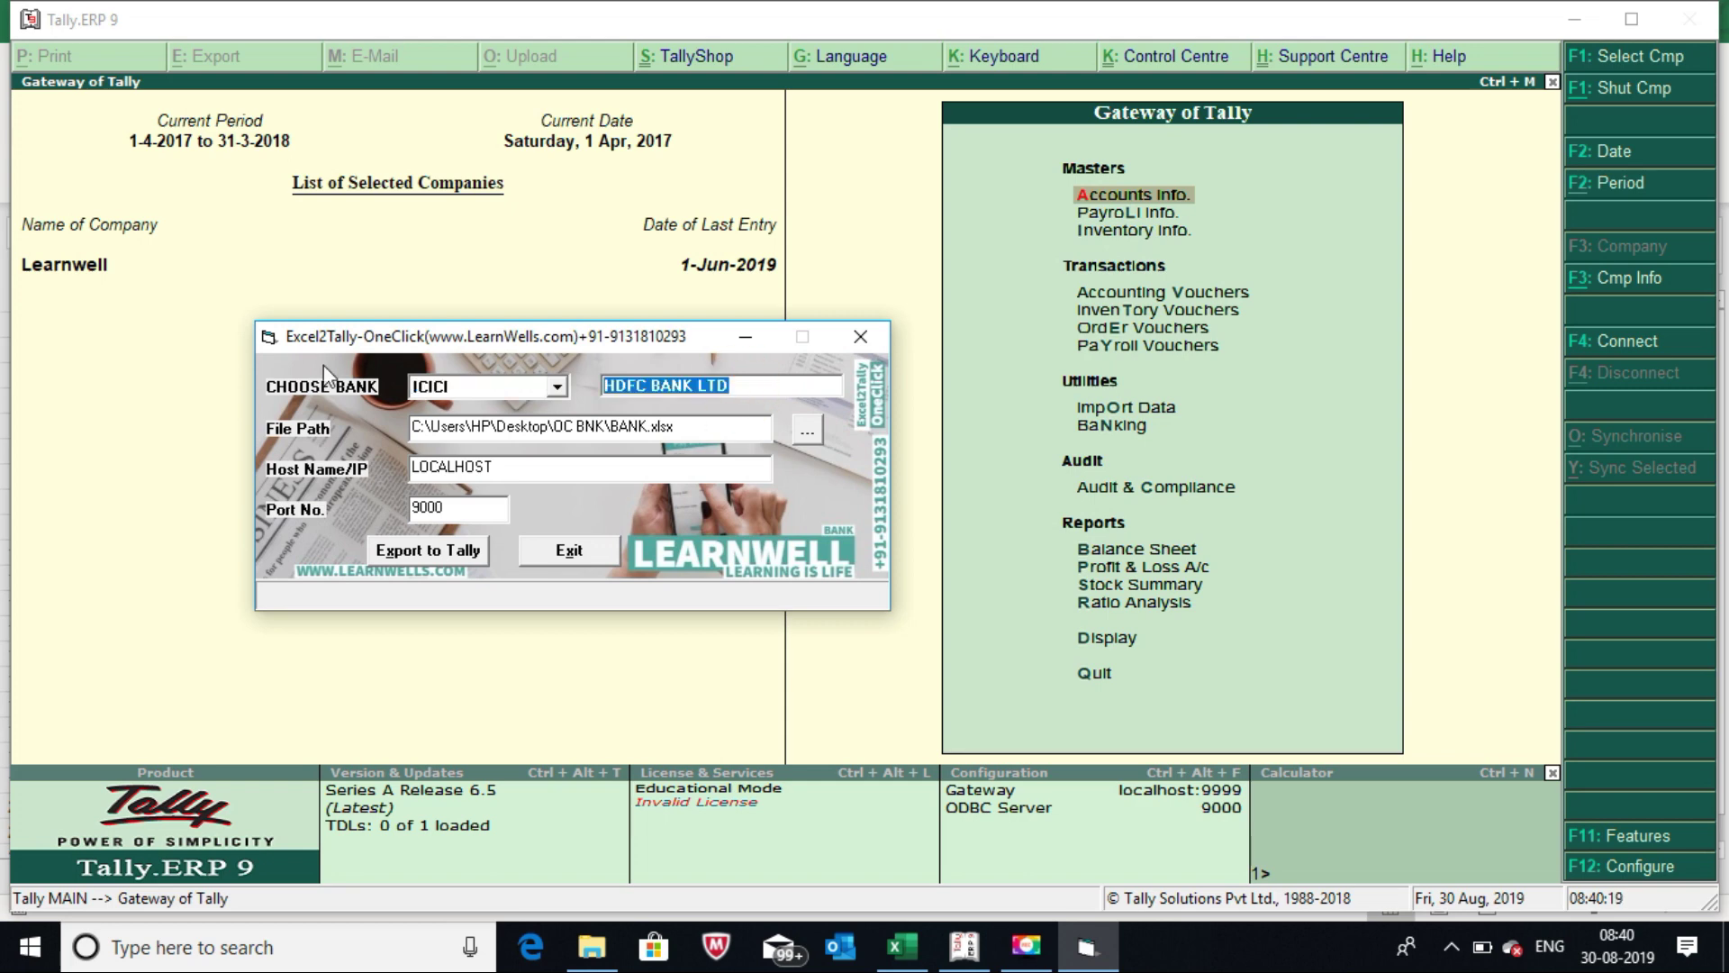
type("ICICI BANK LTD")
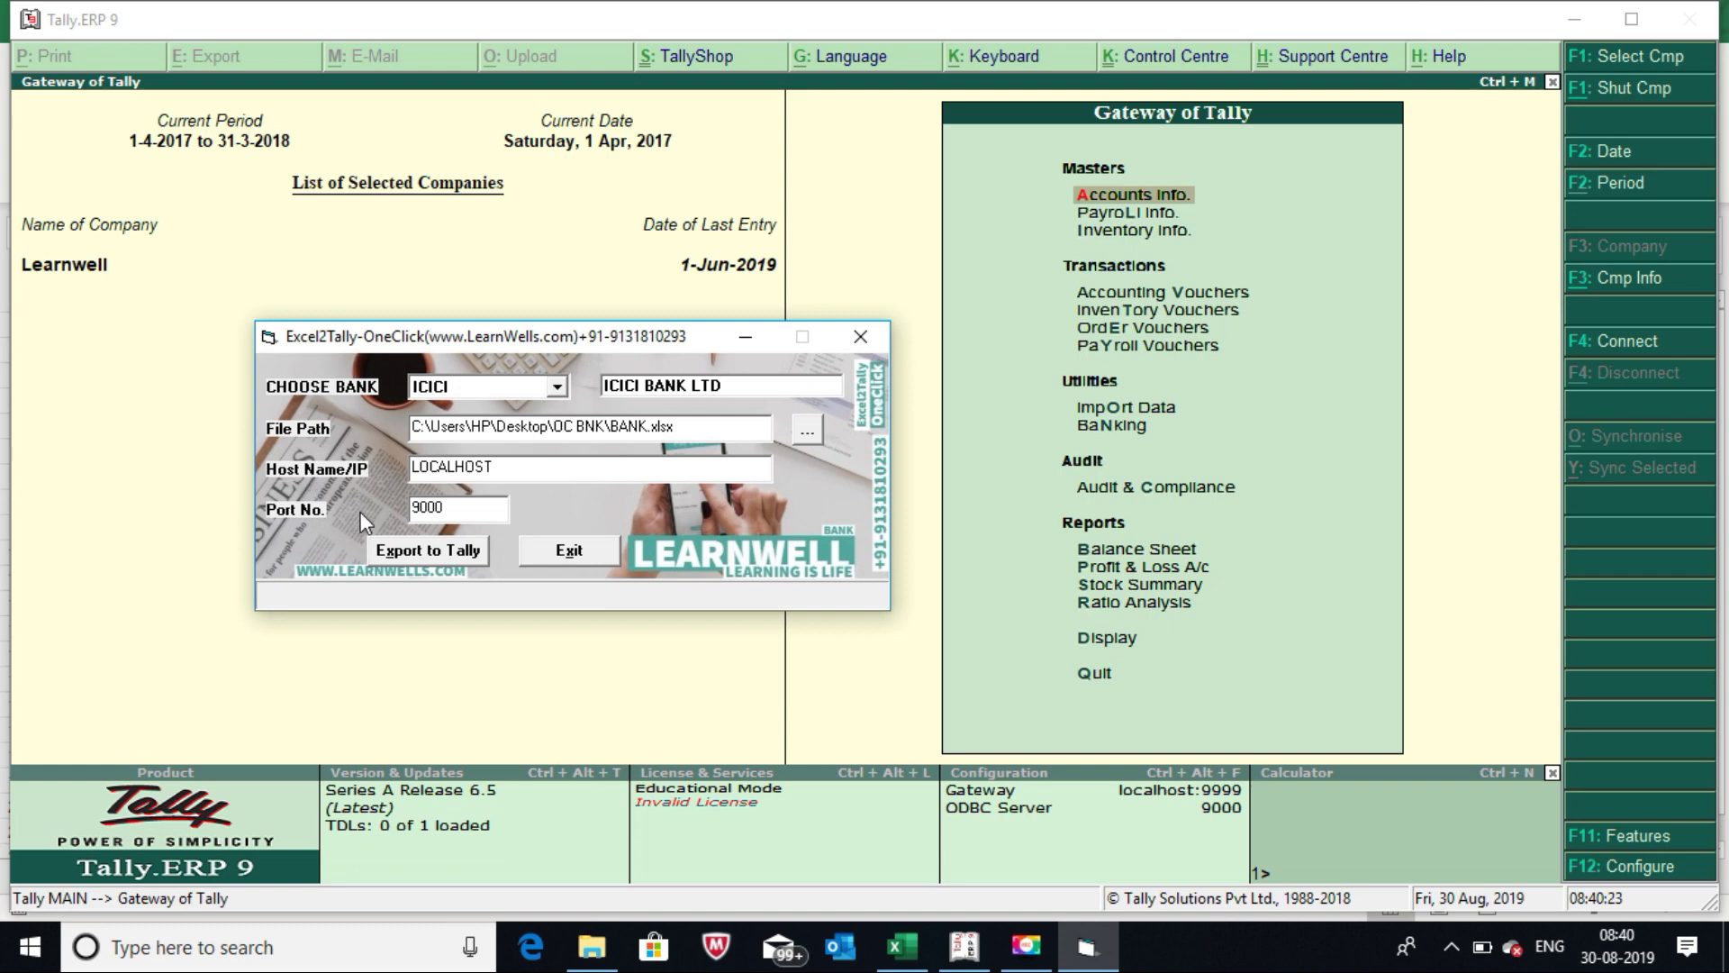
left_click(391, 551)
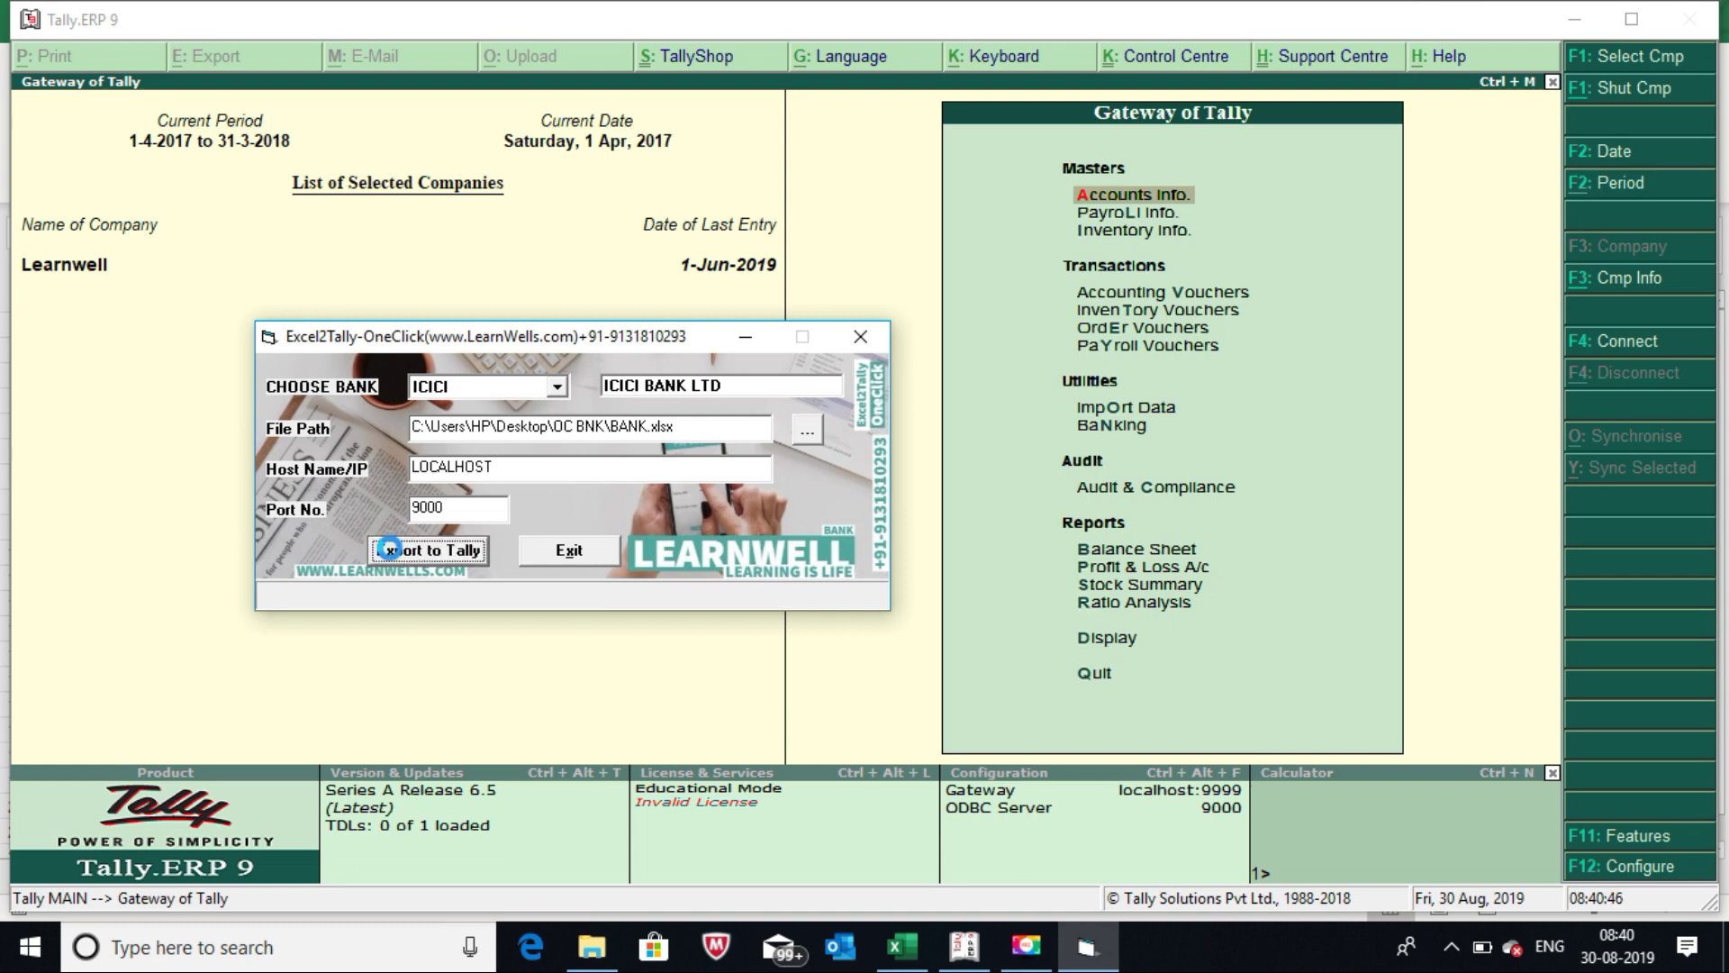
left_click(908, 543)
Choose AXIS and export the statement as AXIS BANK LTD, then return to Tally.
left_click(549, 385)
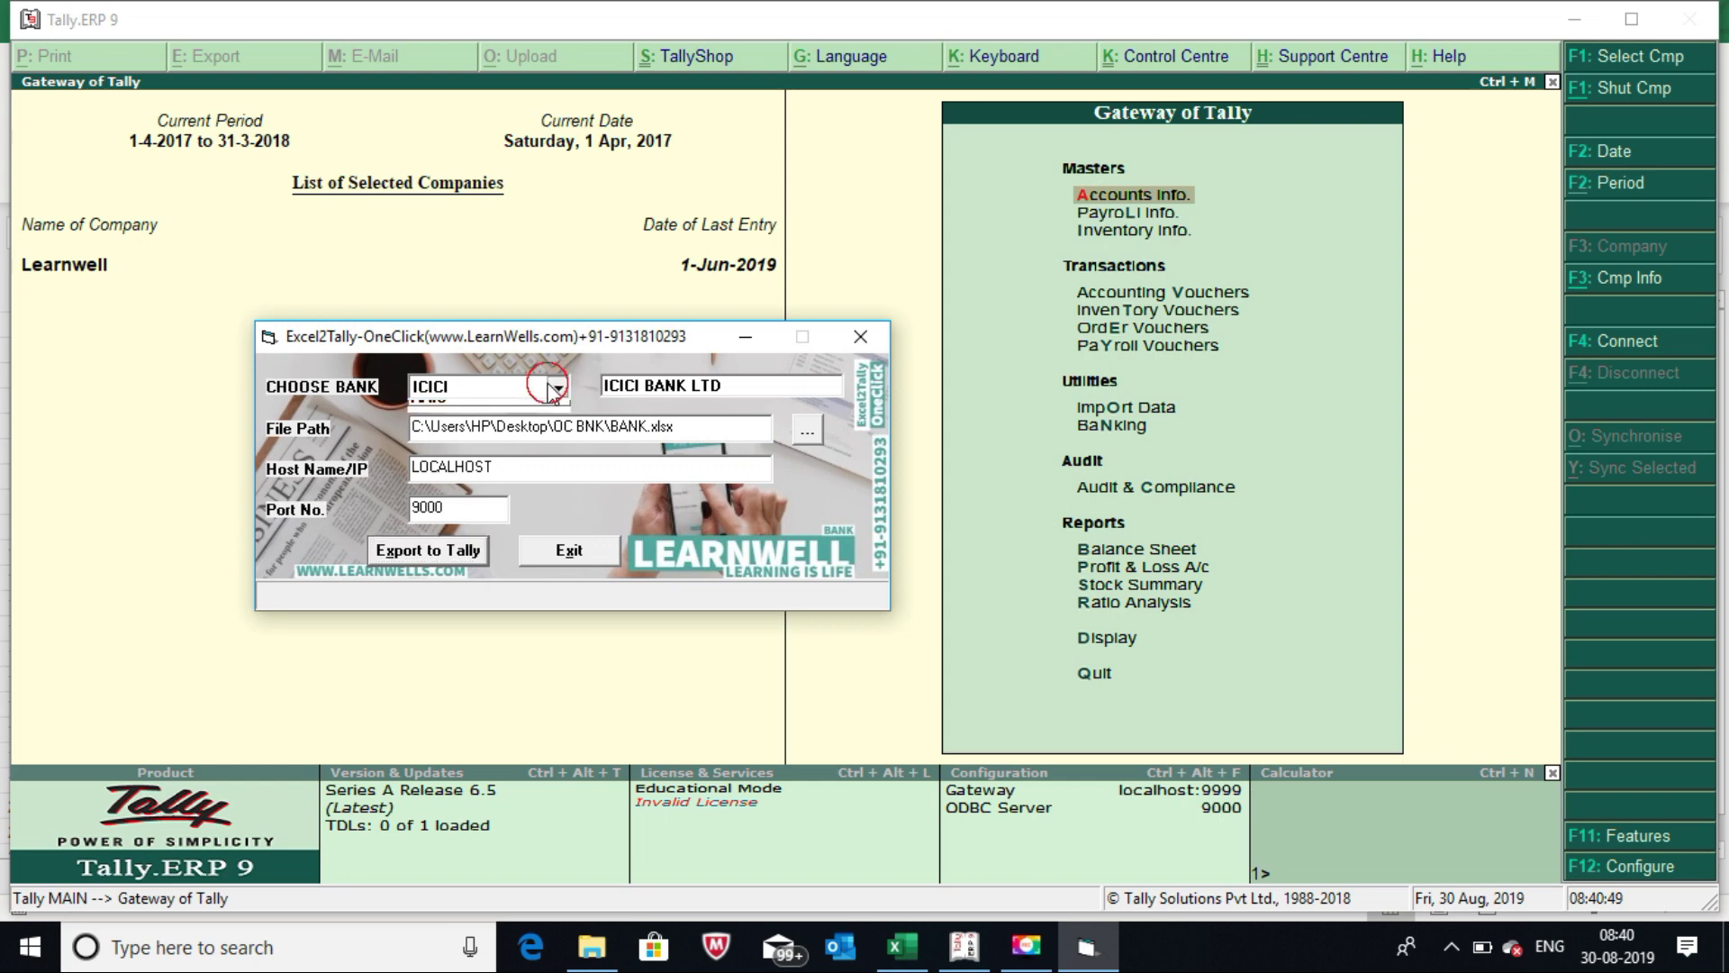
left_click(467, 458)
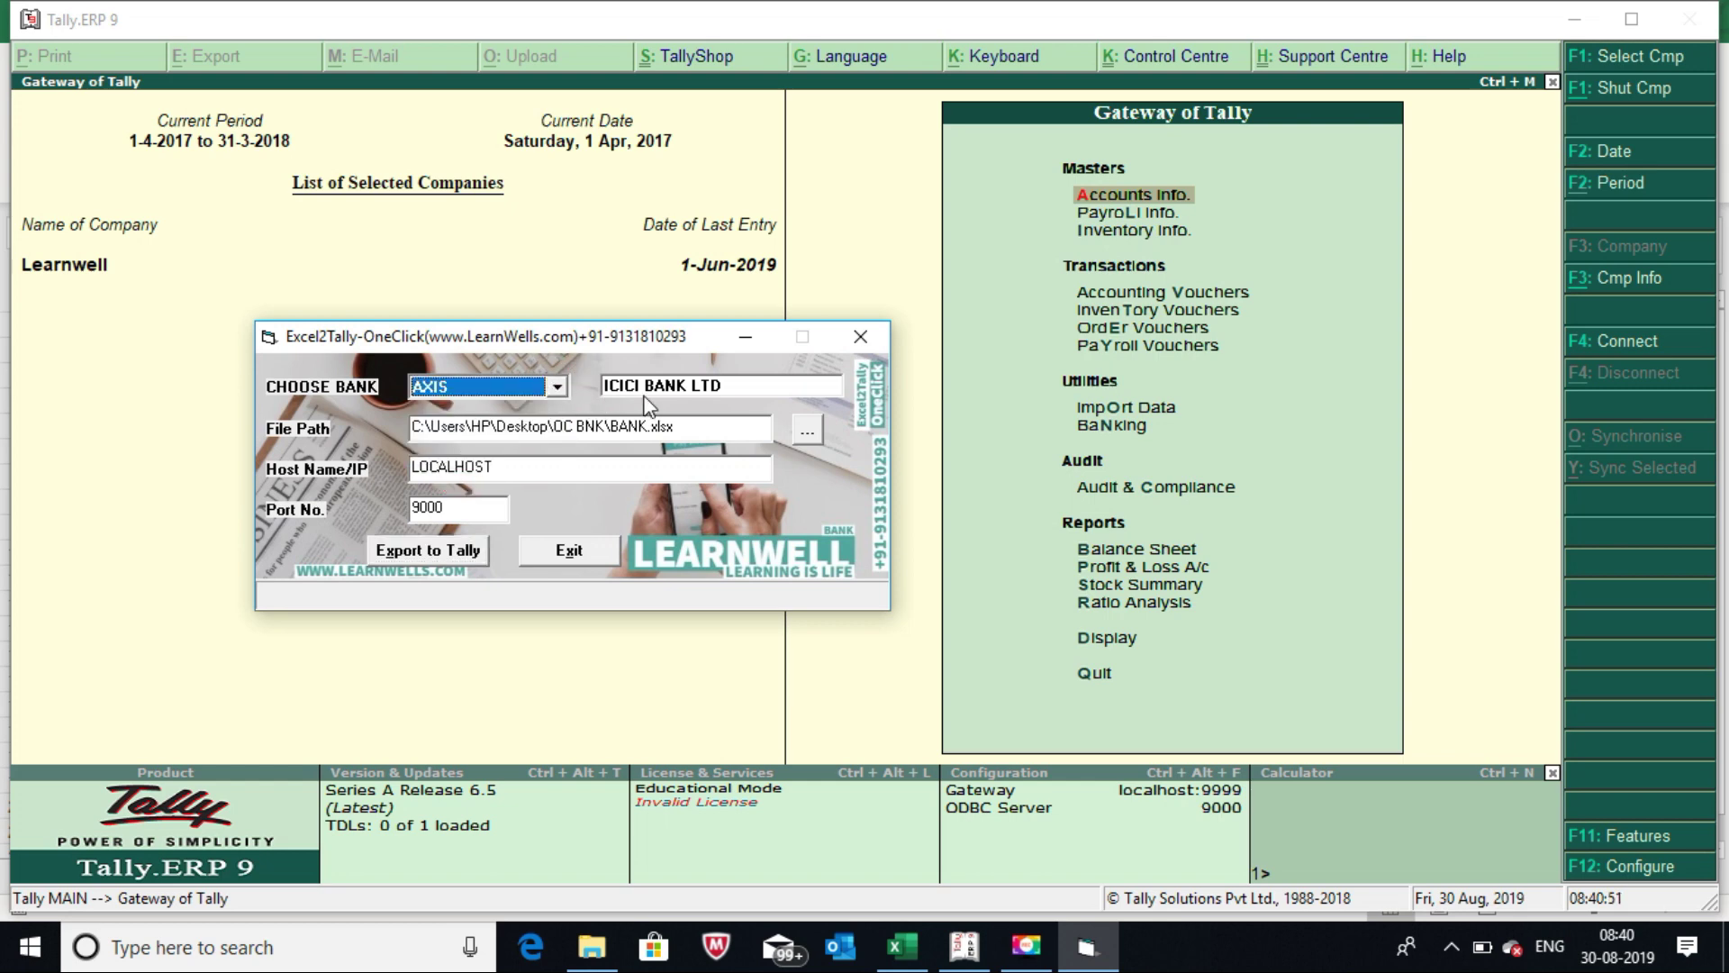
left_click(730, 388)
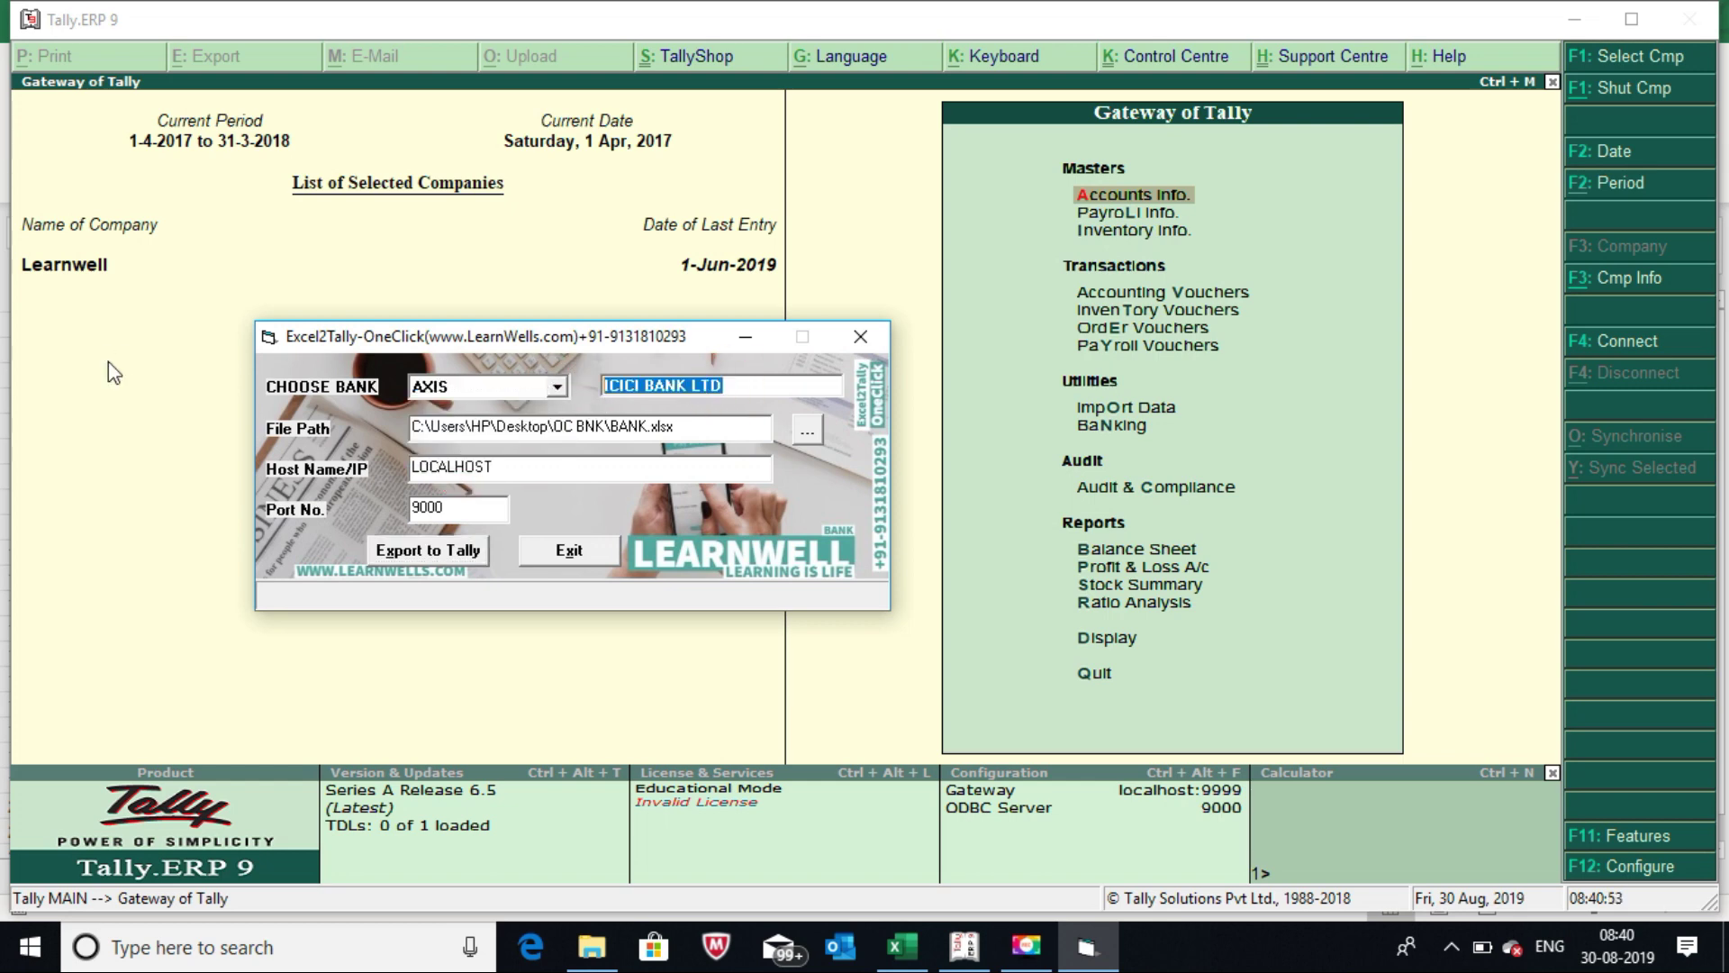
type("AXIS BANK L")
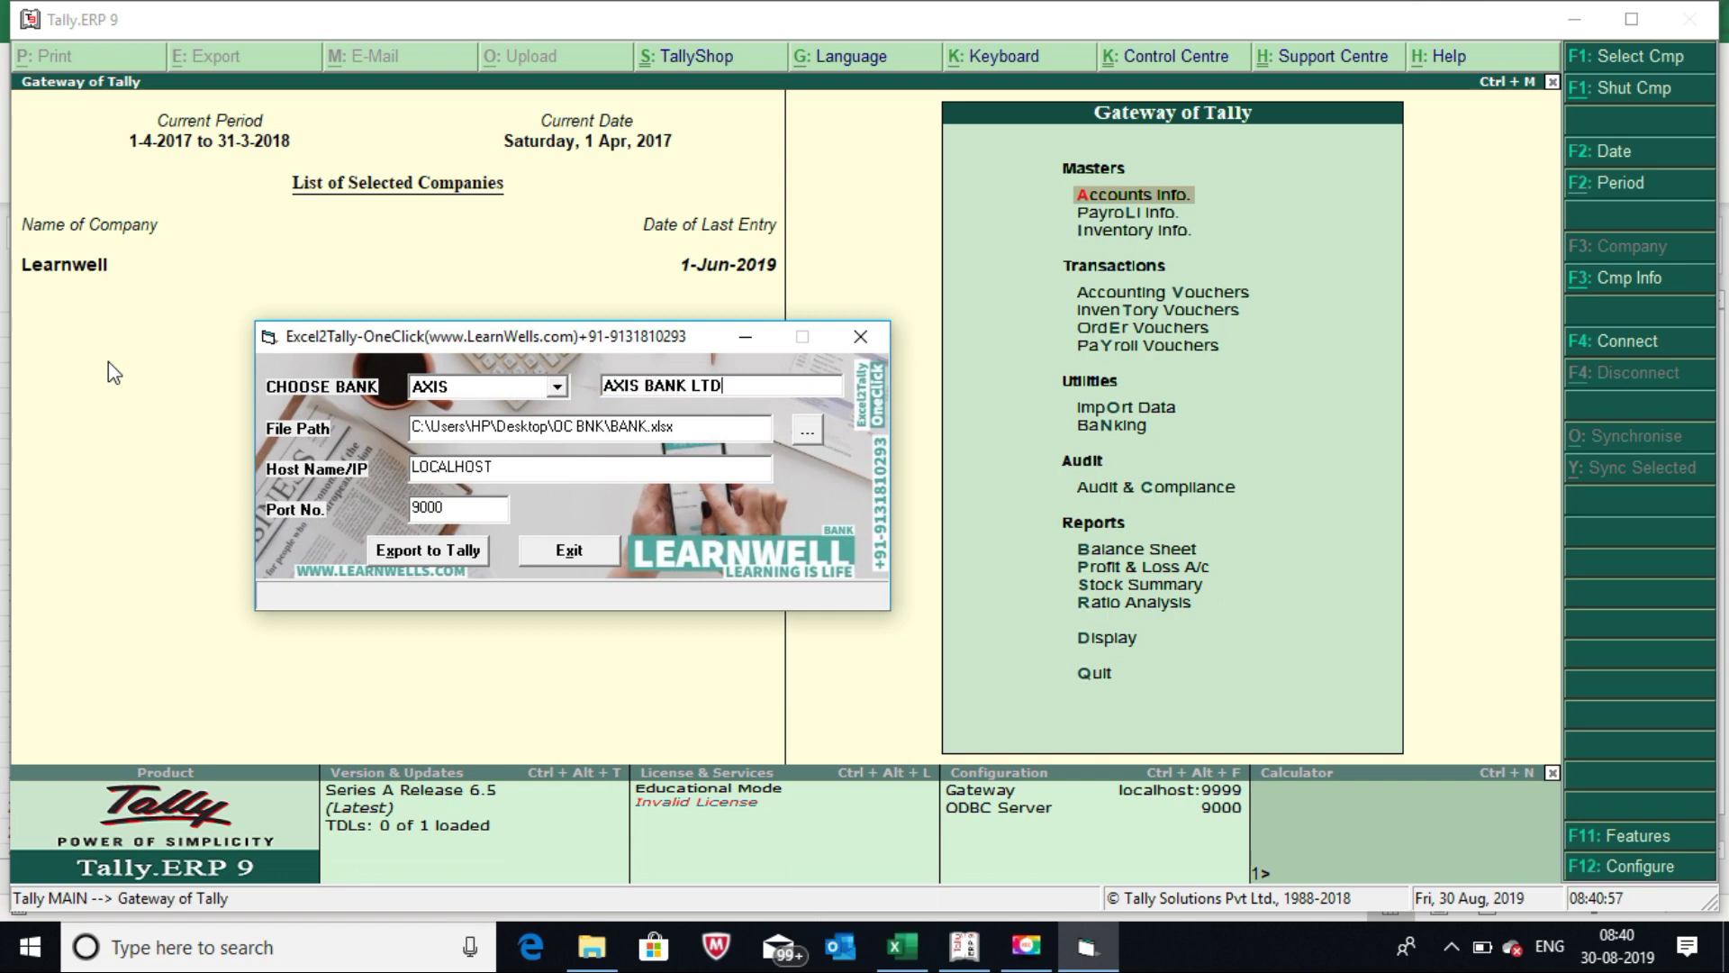
left_click(442, 545)
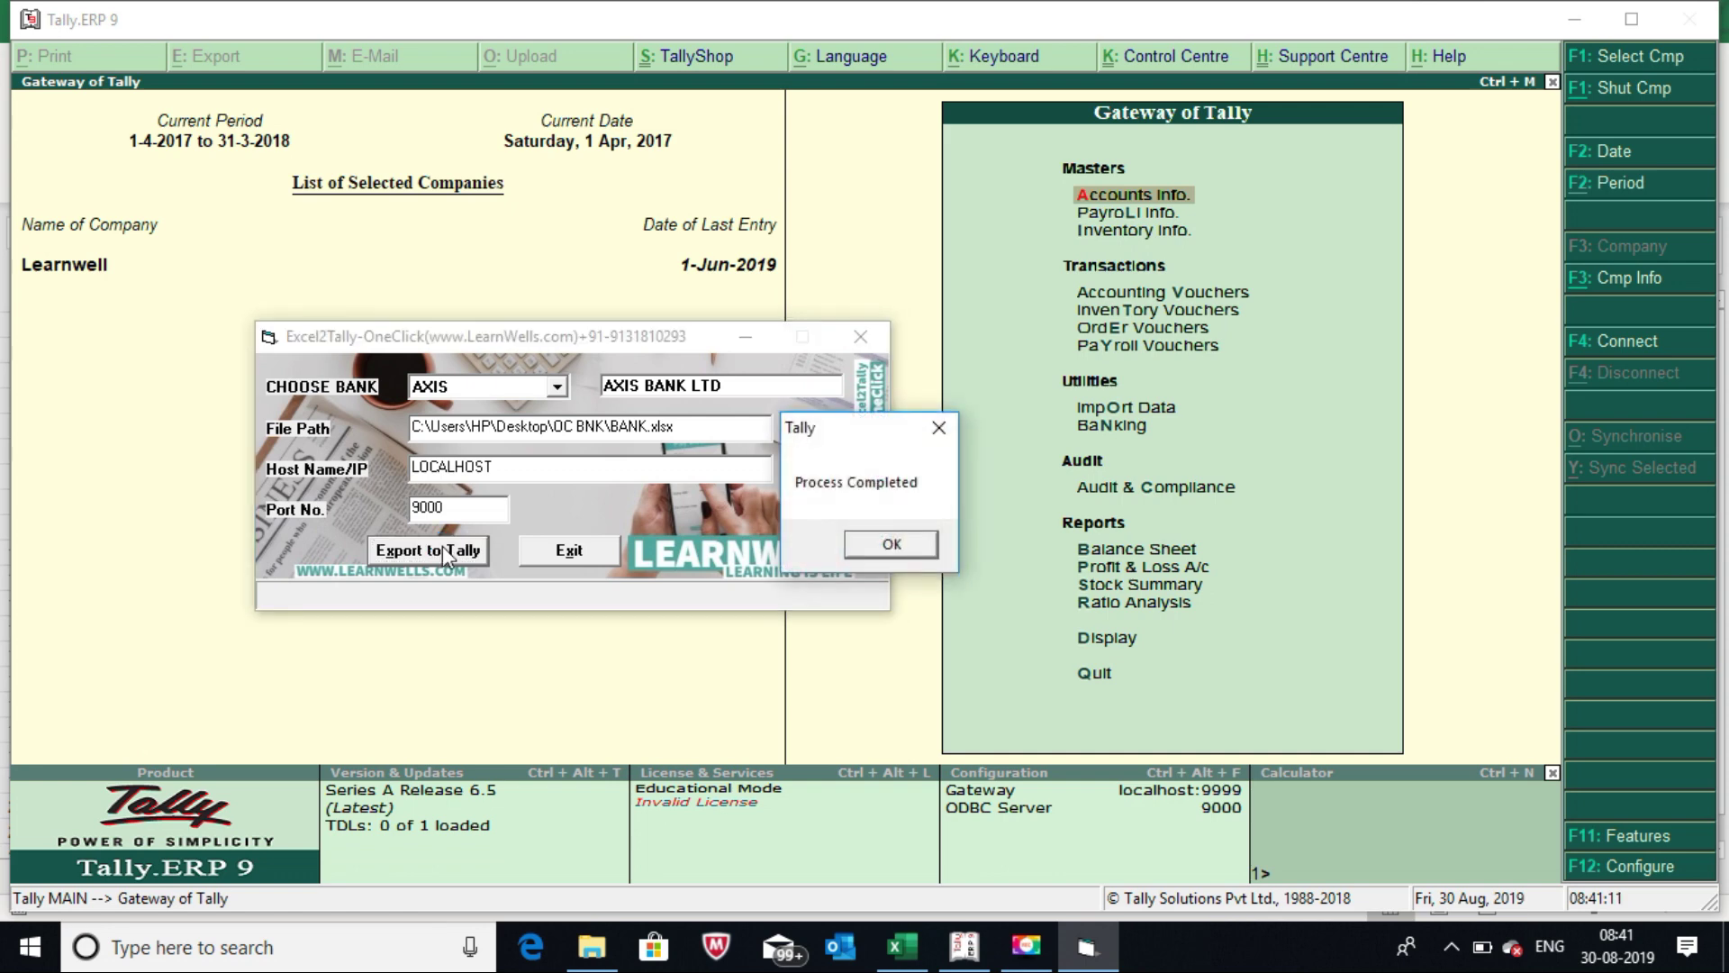
left_click(880, 544)
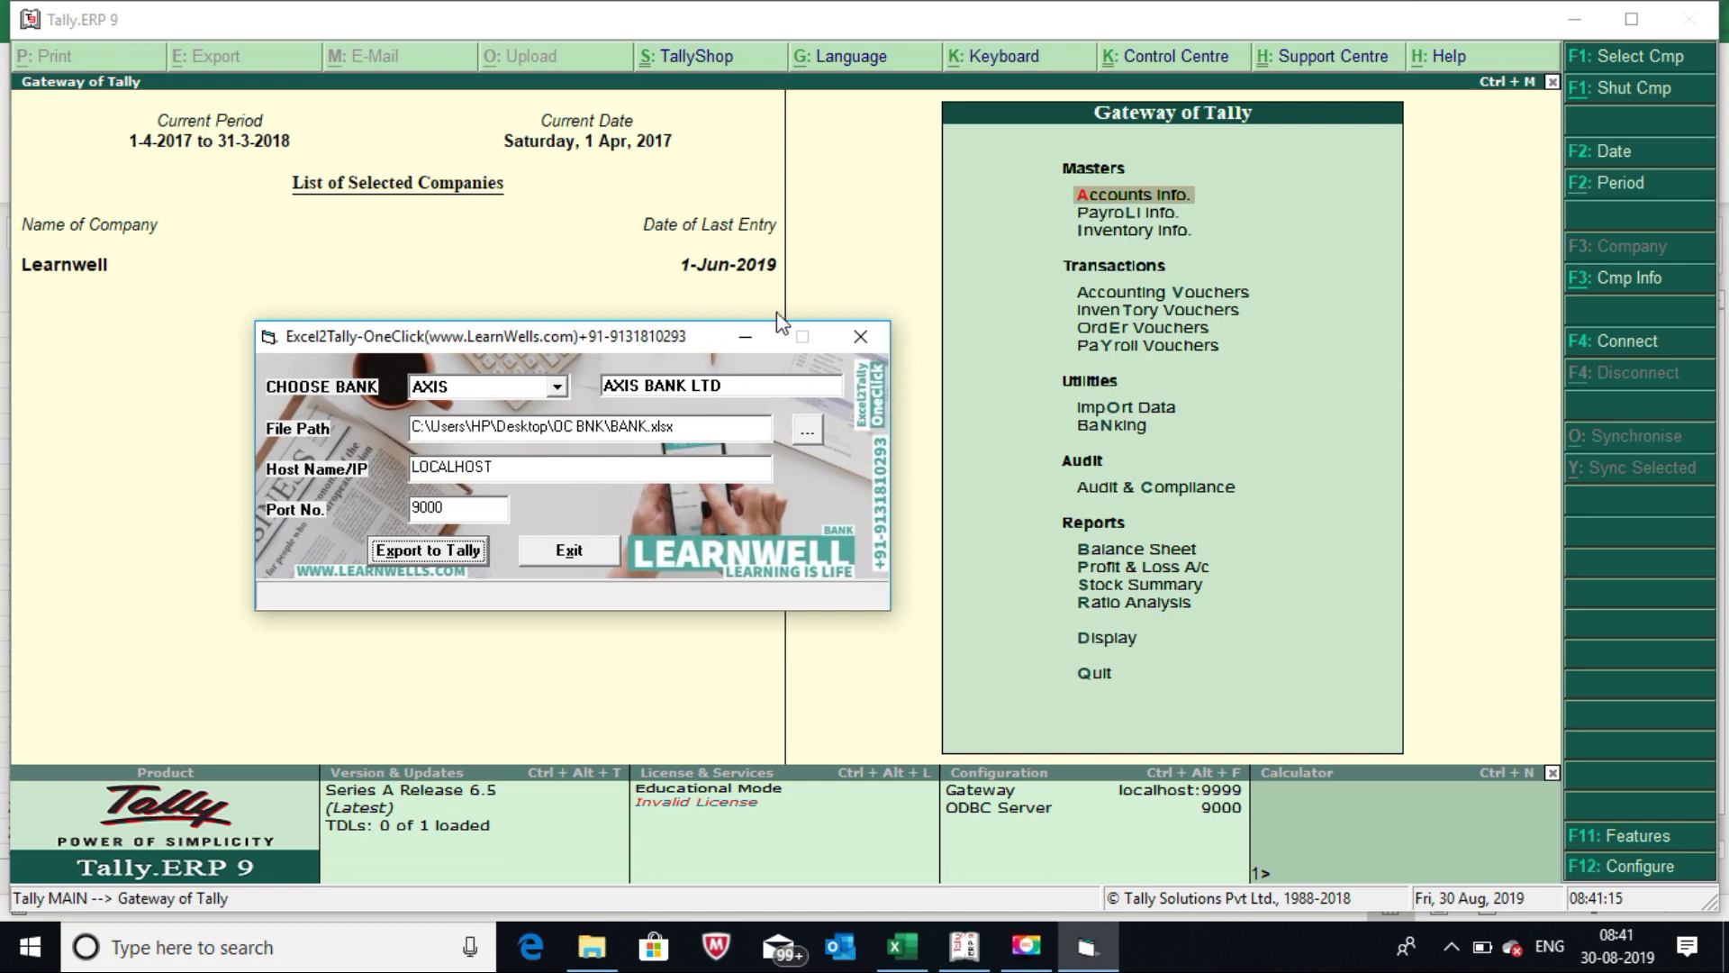
left_click(862, 295)
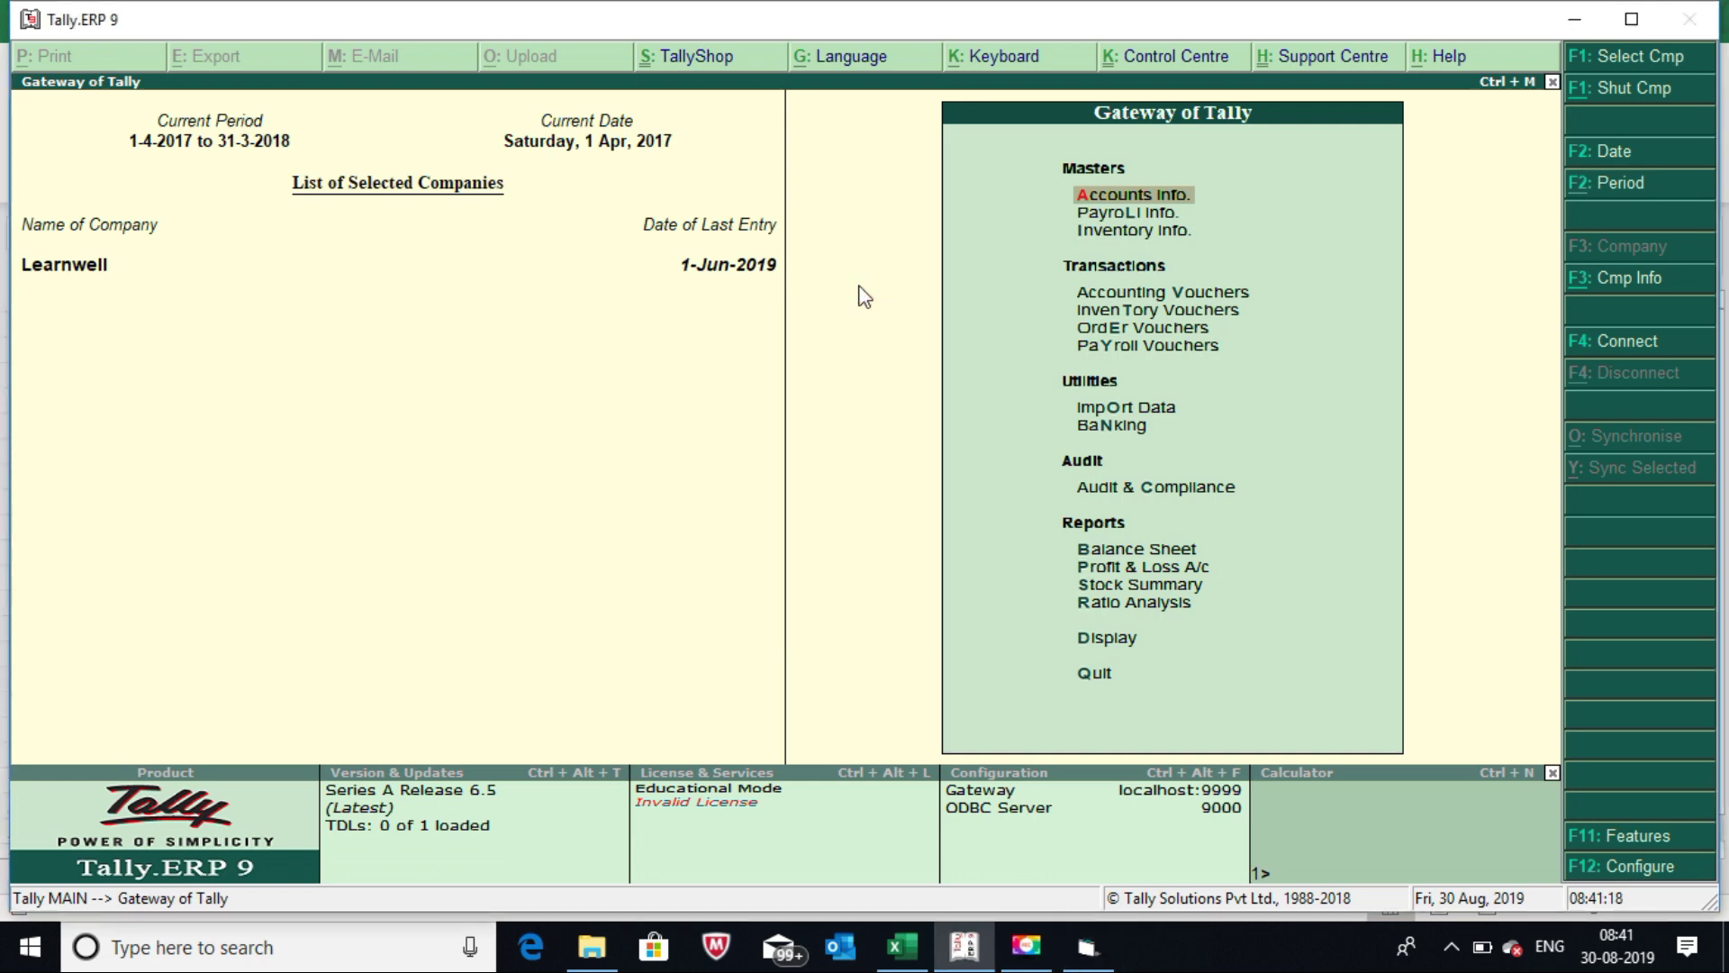
Show the Day Book for the period 1-Apr-2019 to 31-Mar-2020.
key("Escape")
key("d")
key("a")
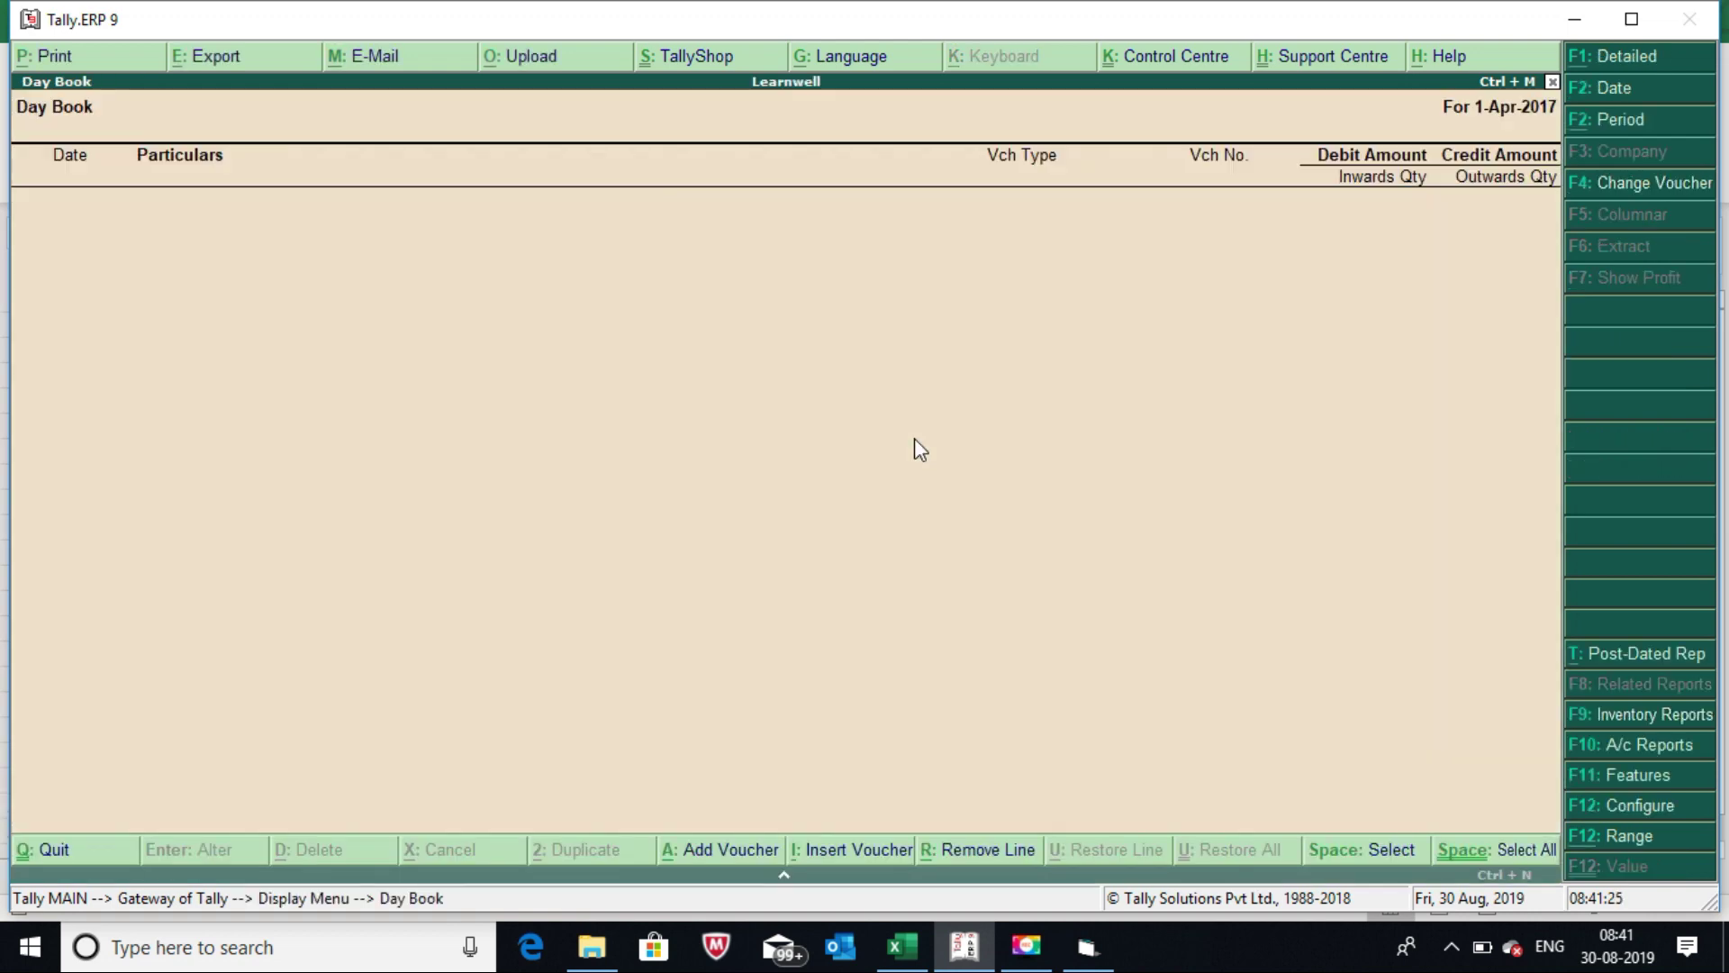
left_click(1637, 121)
key("space")
key("Return")
key("Return")
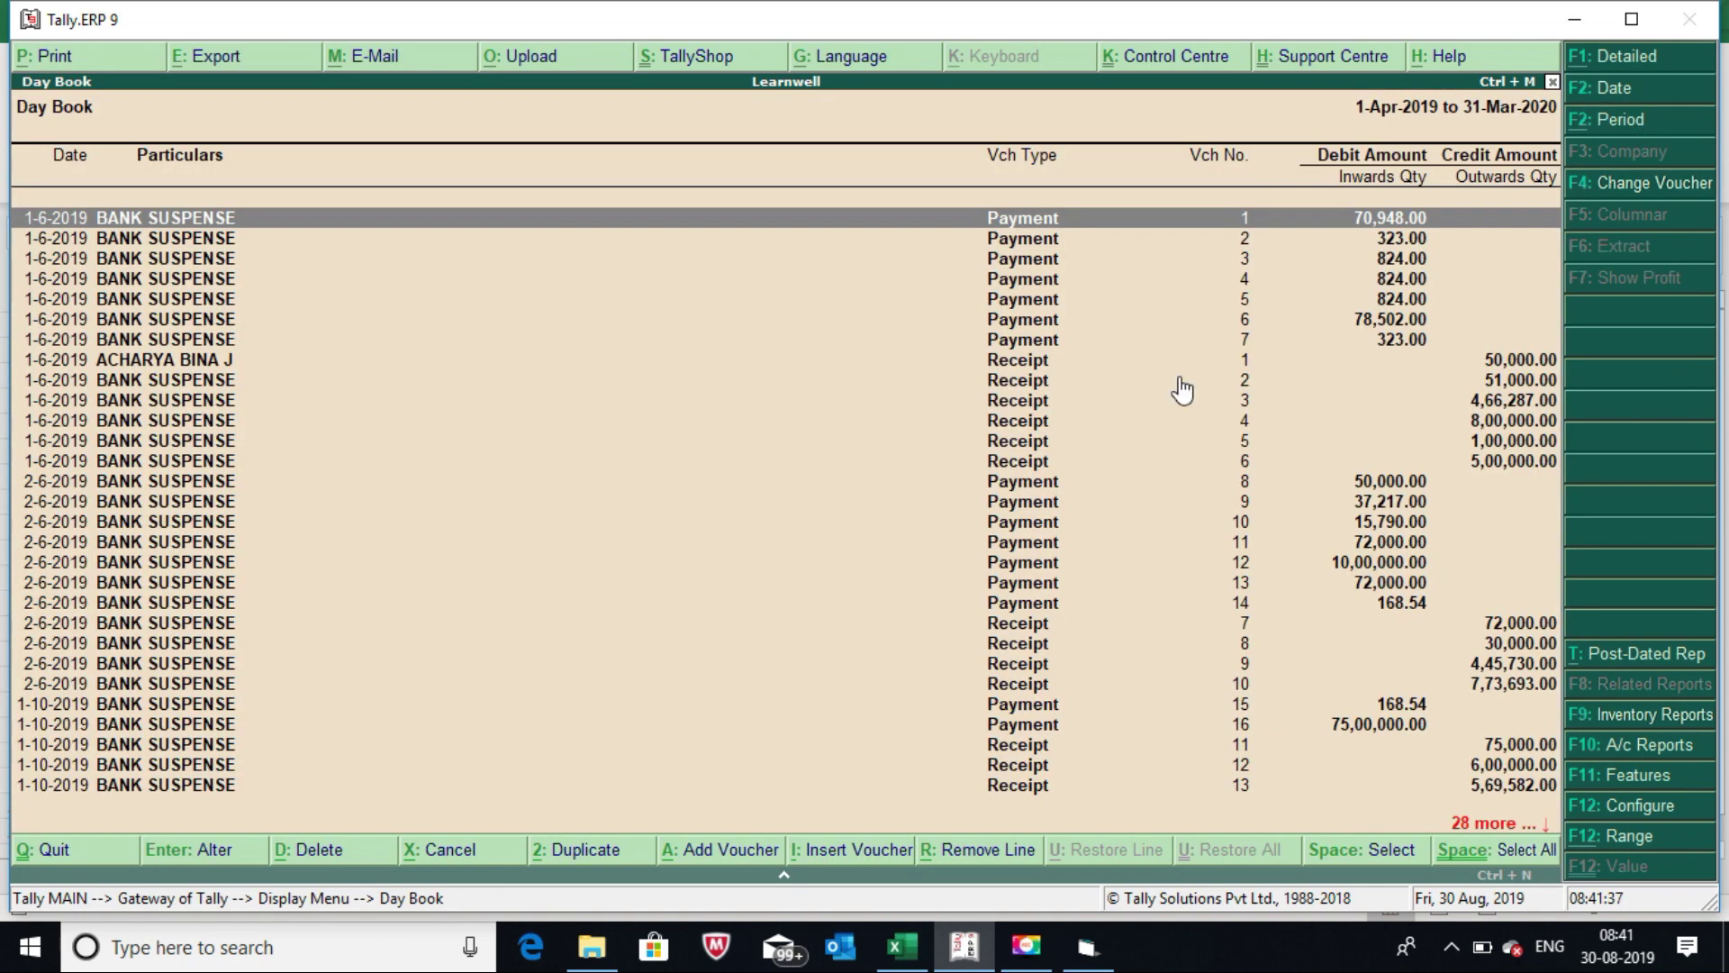
Open the 1-Jun-2019 party Receipt No. 1 for alteration.
key("Down")
key("Down")
key("Down")
key("Down")
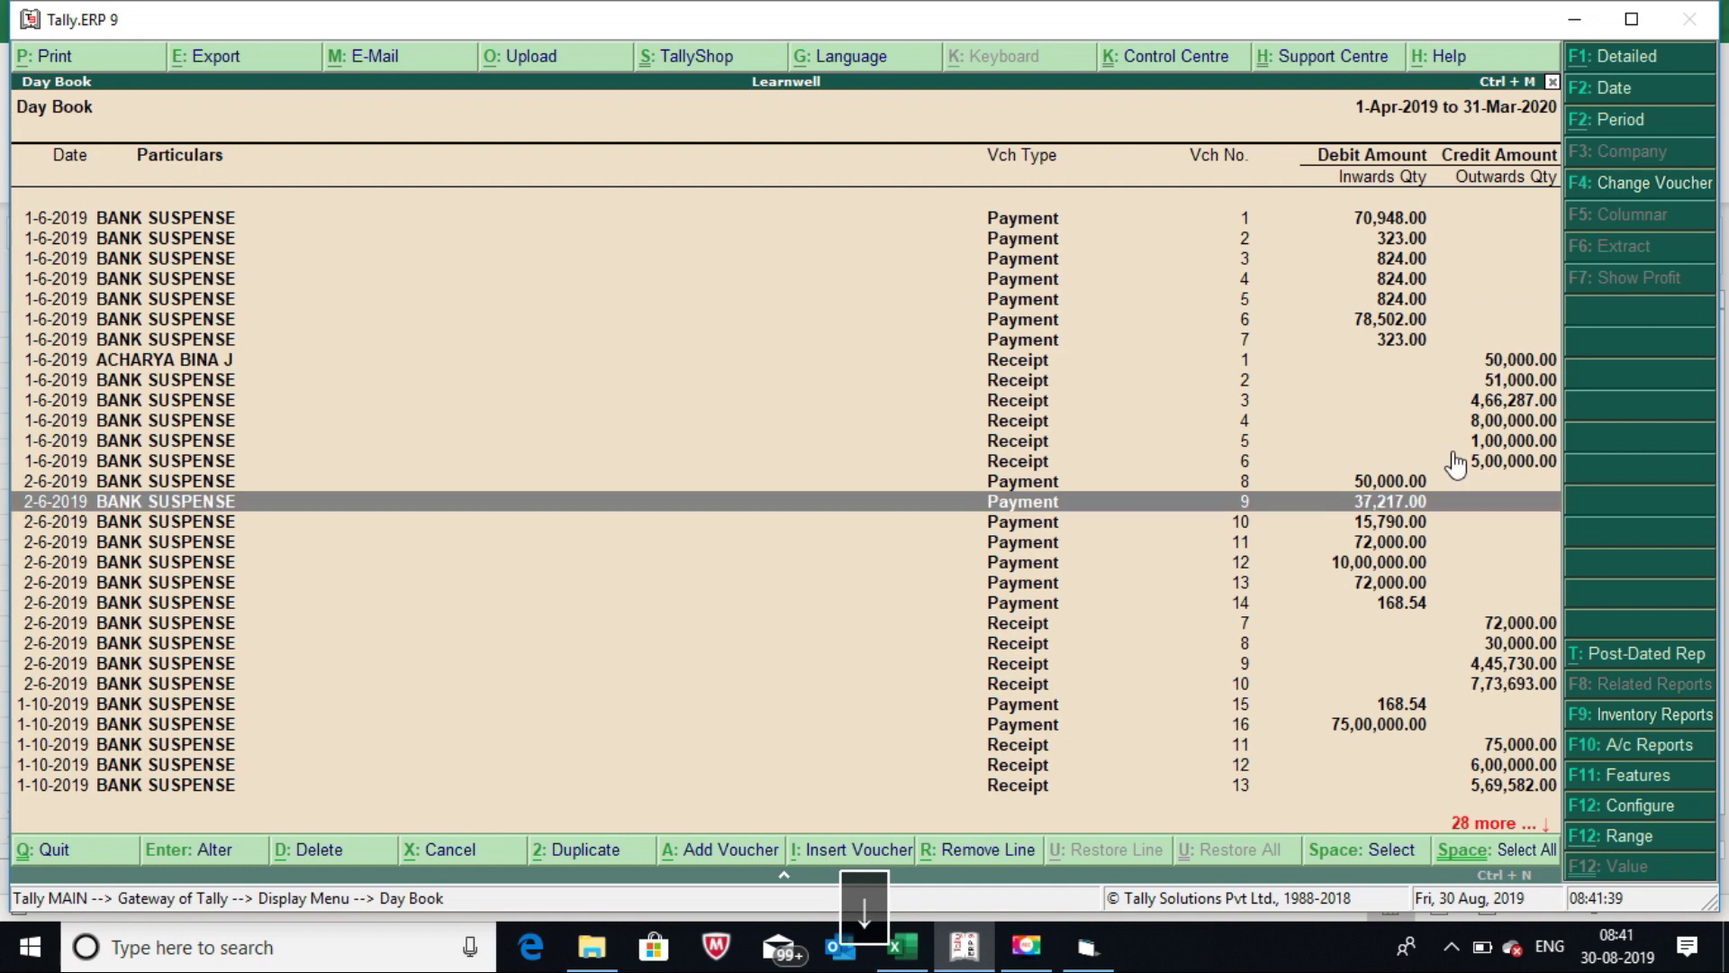
key("Down")
key("Down")
key("Down")
key("Down")
key("Down")
key("Down")
key("Up")
key("Up")
key("Up")
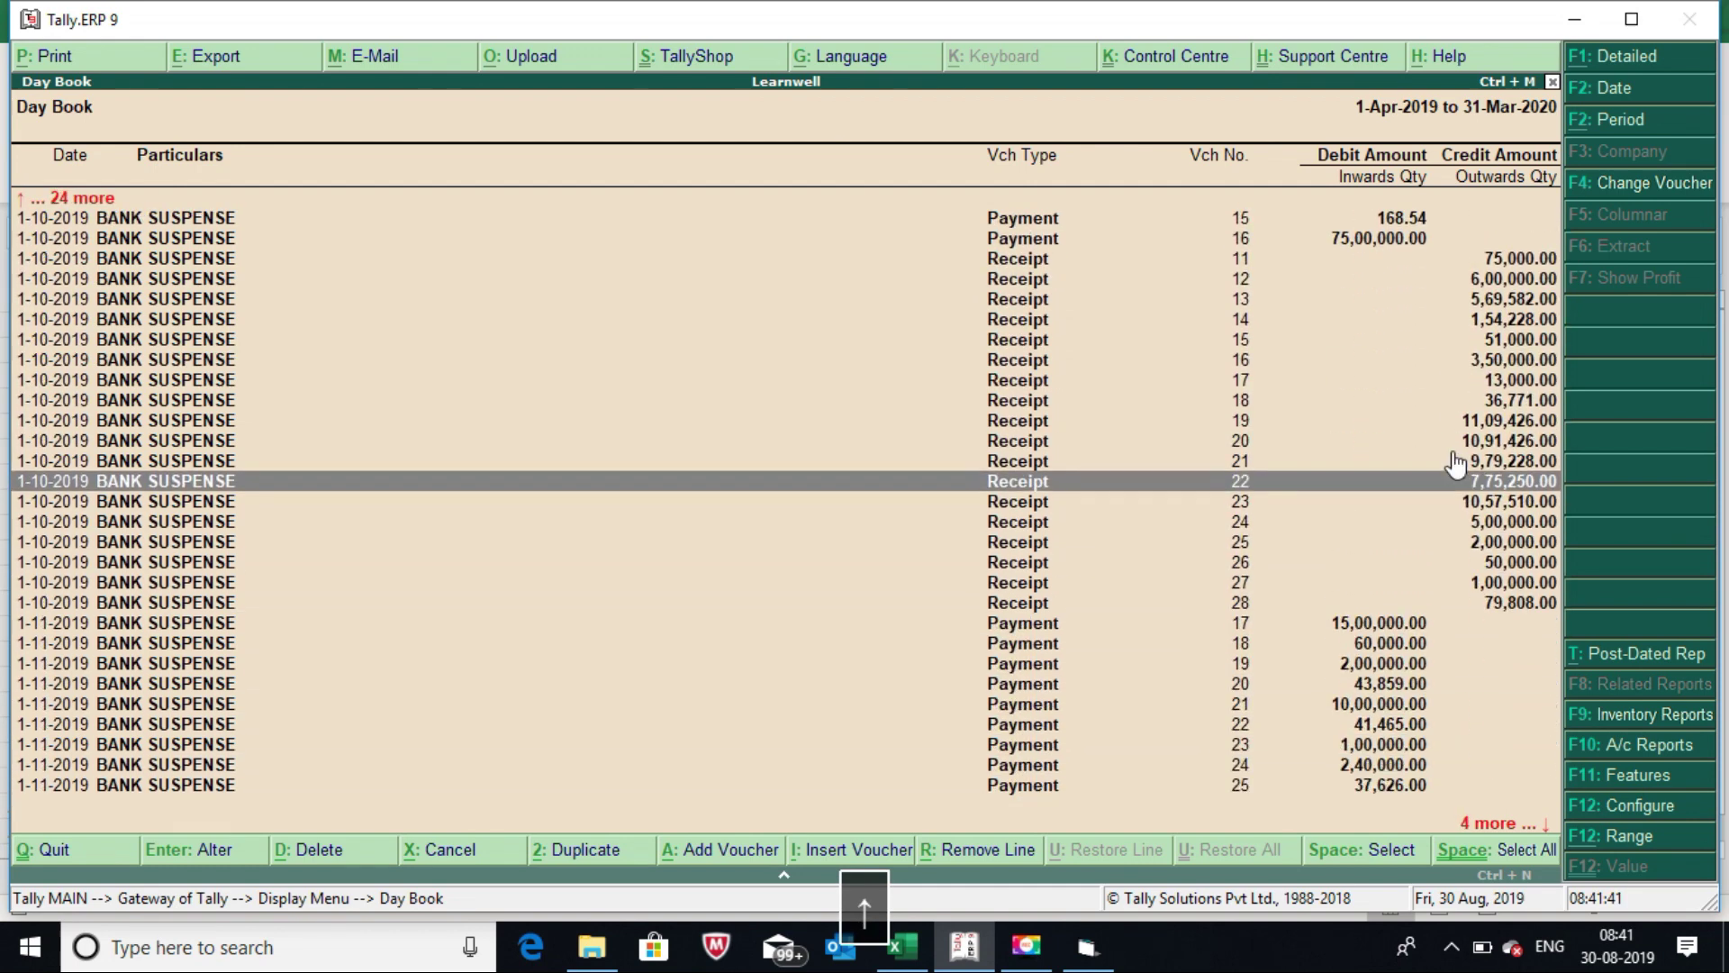
key("Up")
key("Up")
key("Up")
key("Up")
key("Up")
key("Up")
key("Down")
key("Down")
key("Down")
key("Down")
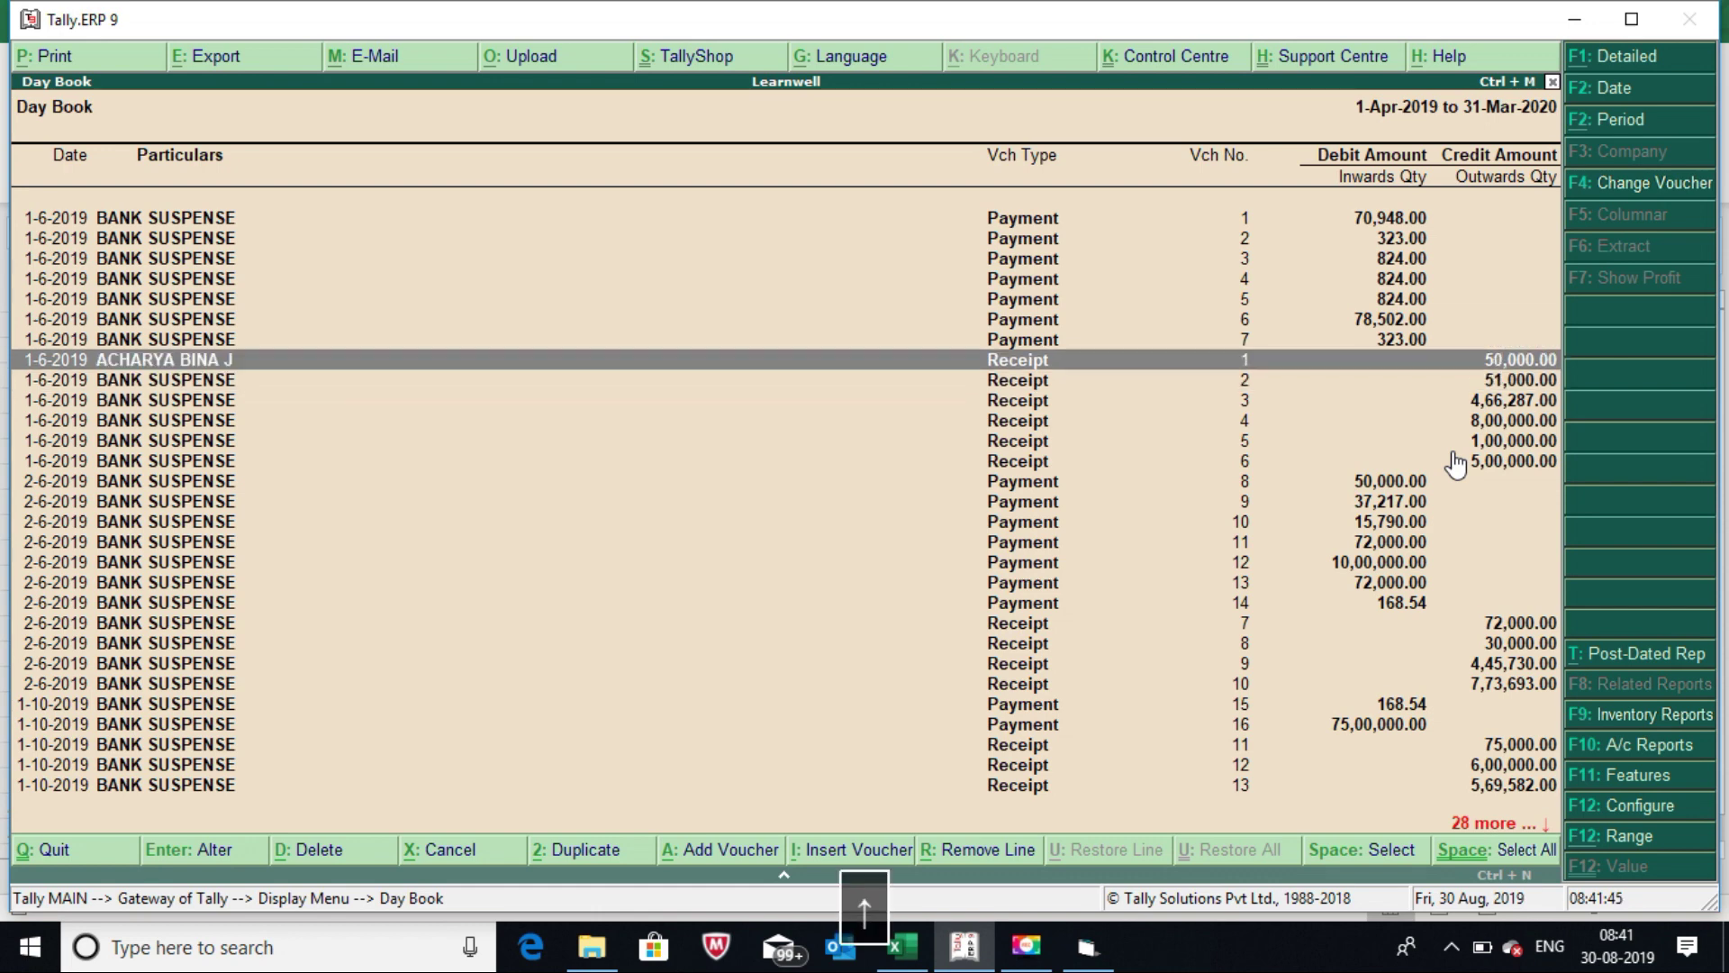
key("Return")
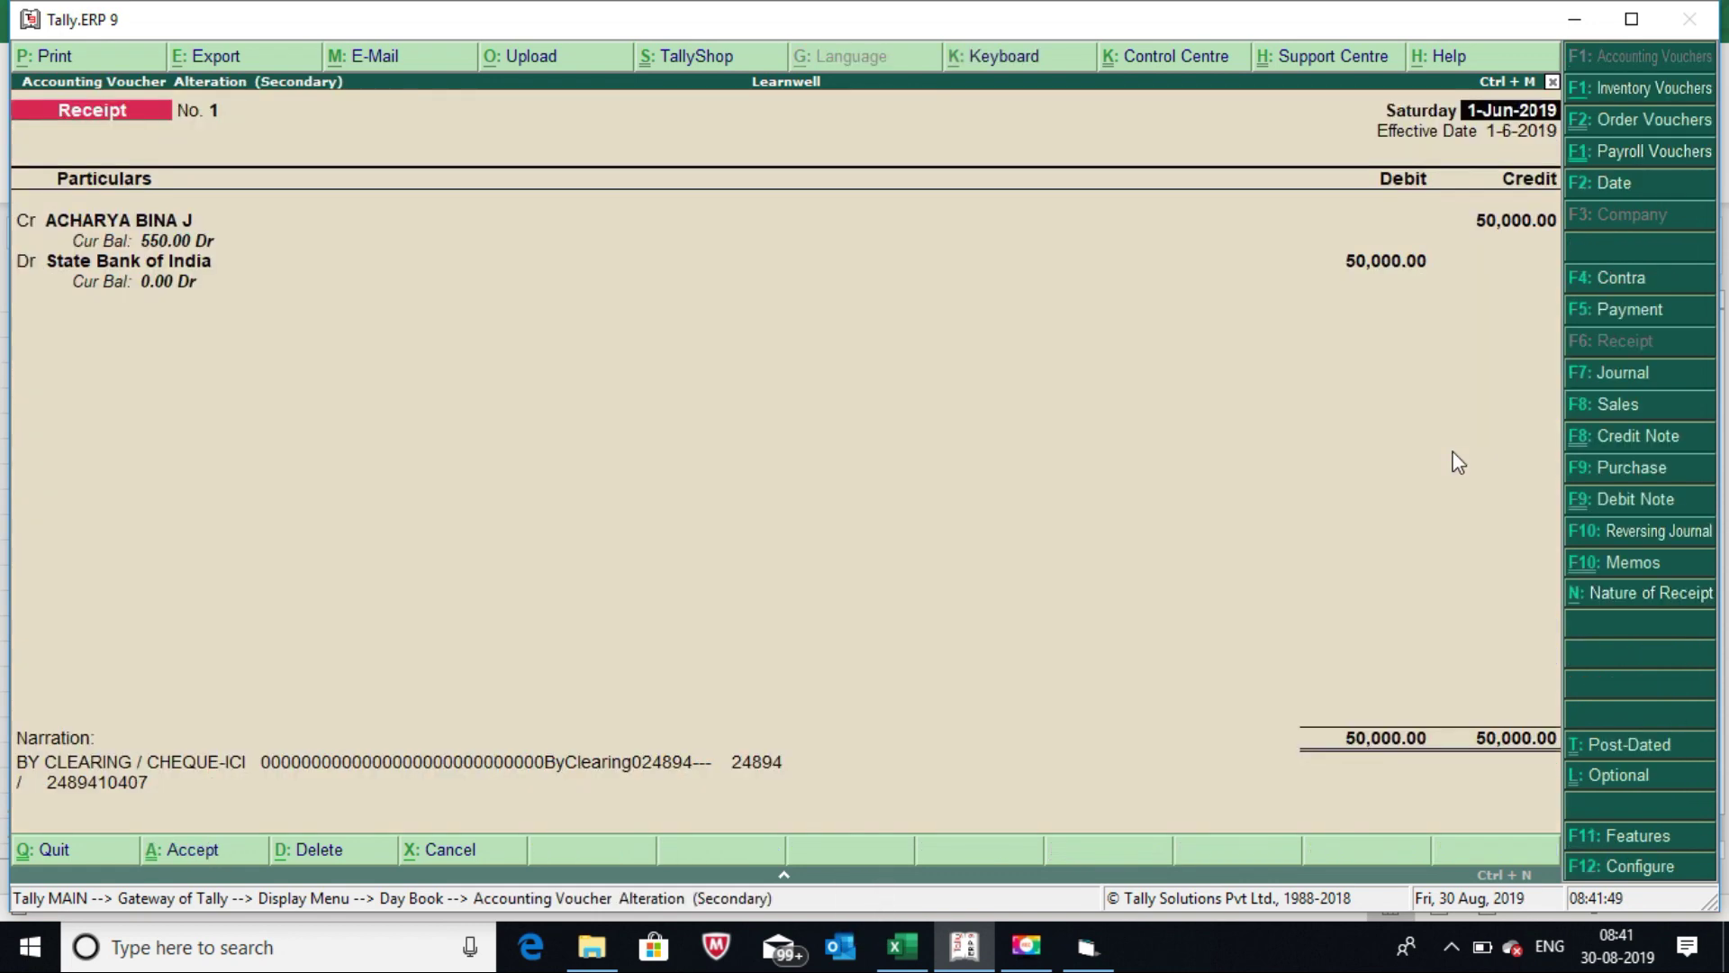
Check Receipt No. 1's State Bank of India bank allocations, then quit without saving.
key("Return")
key("Return")
key("Return")
key("Return")
key("Return")
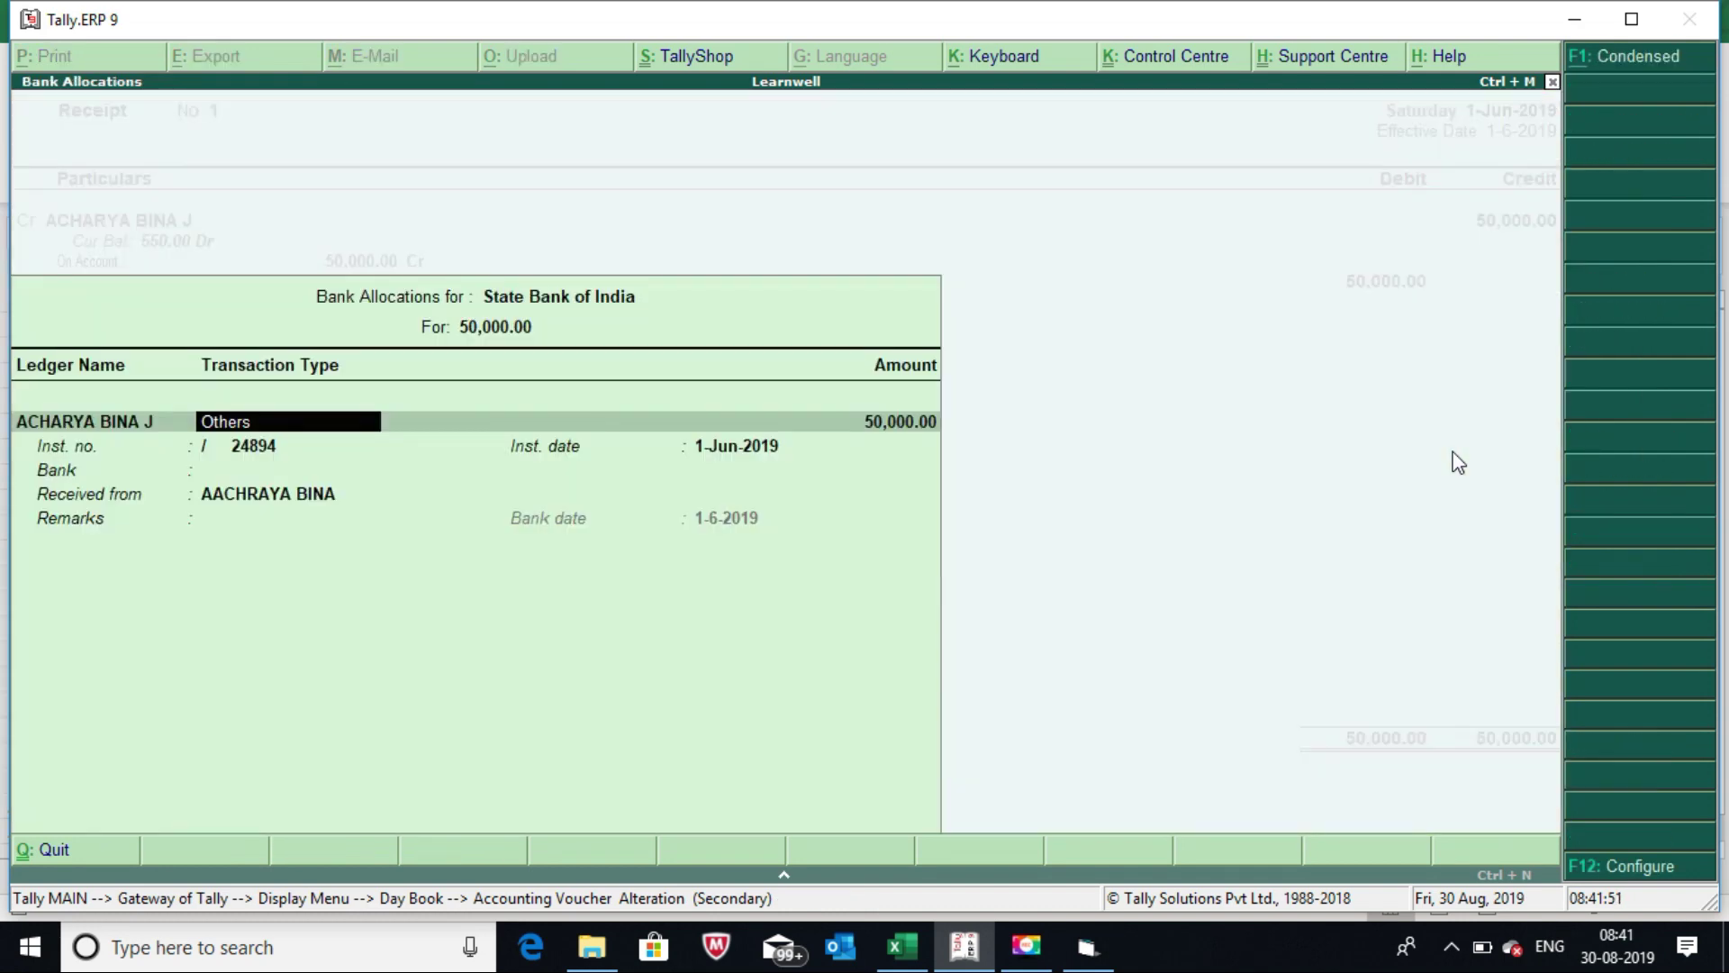
key("Return")
key("Return")
key("Return")
key("Return")
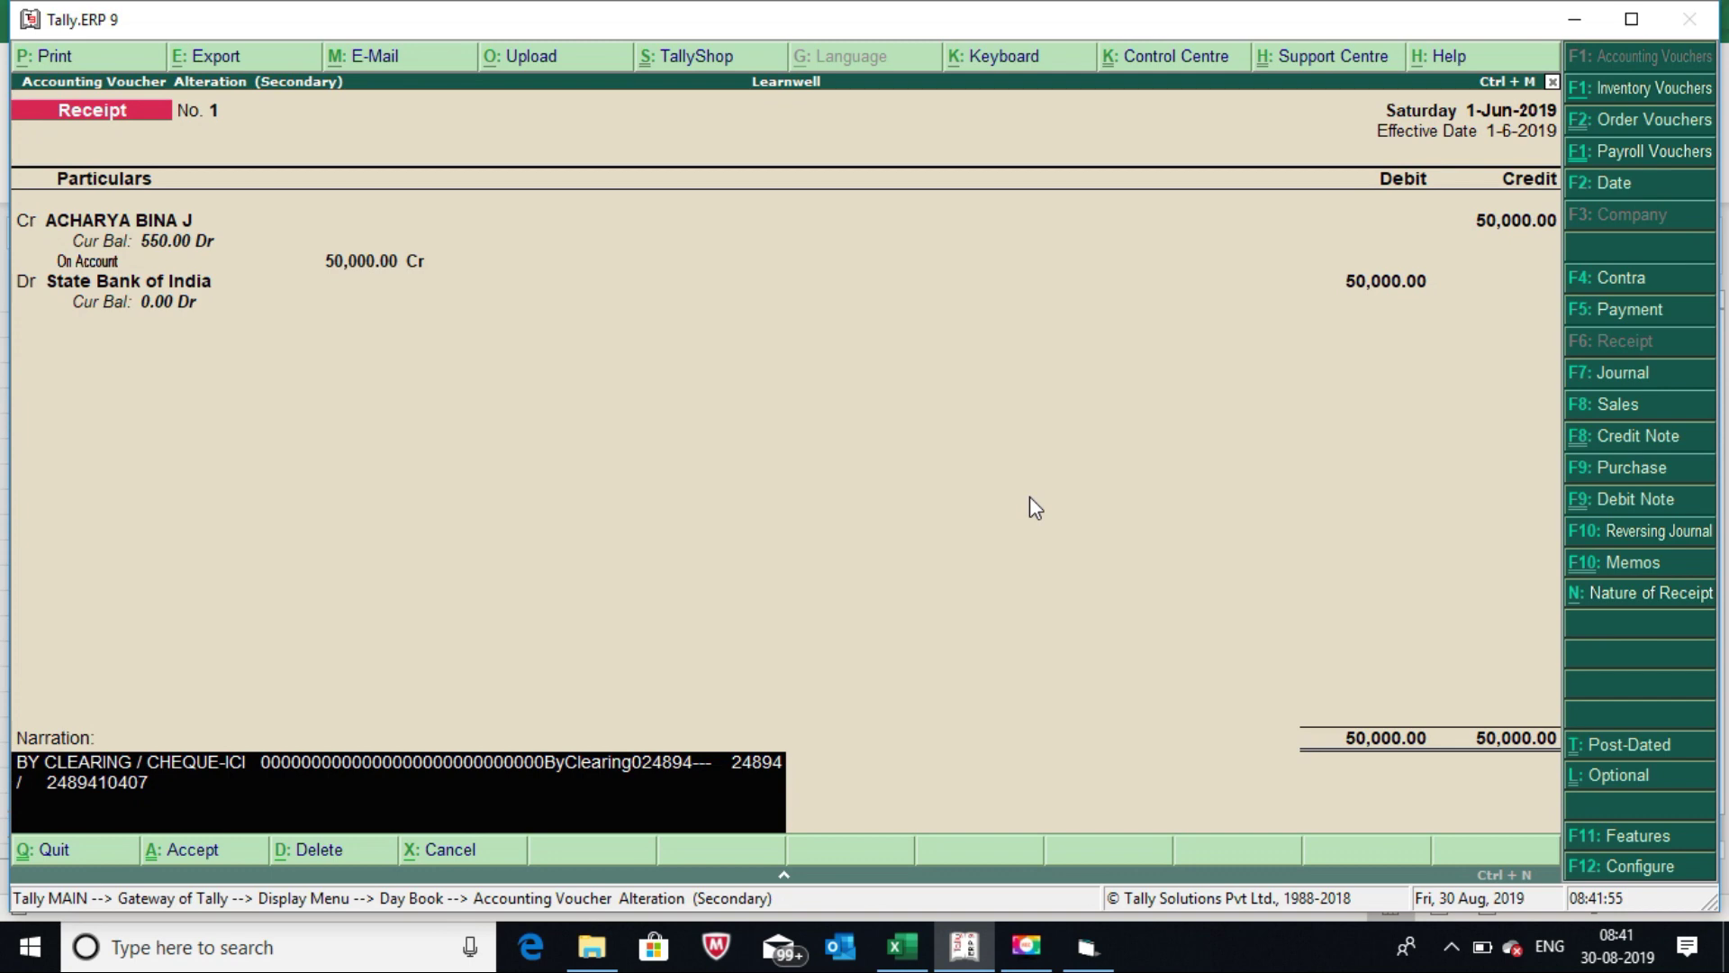
key("Up")
key("Return")
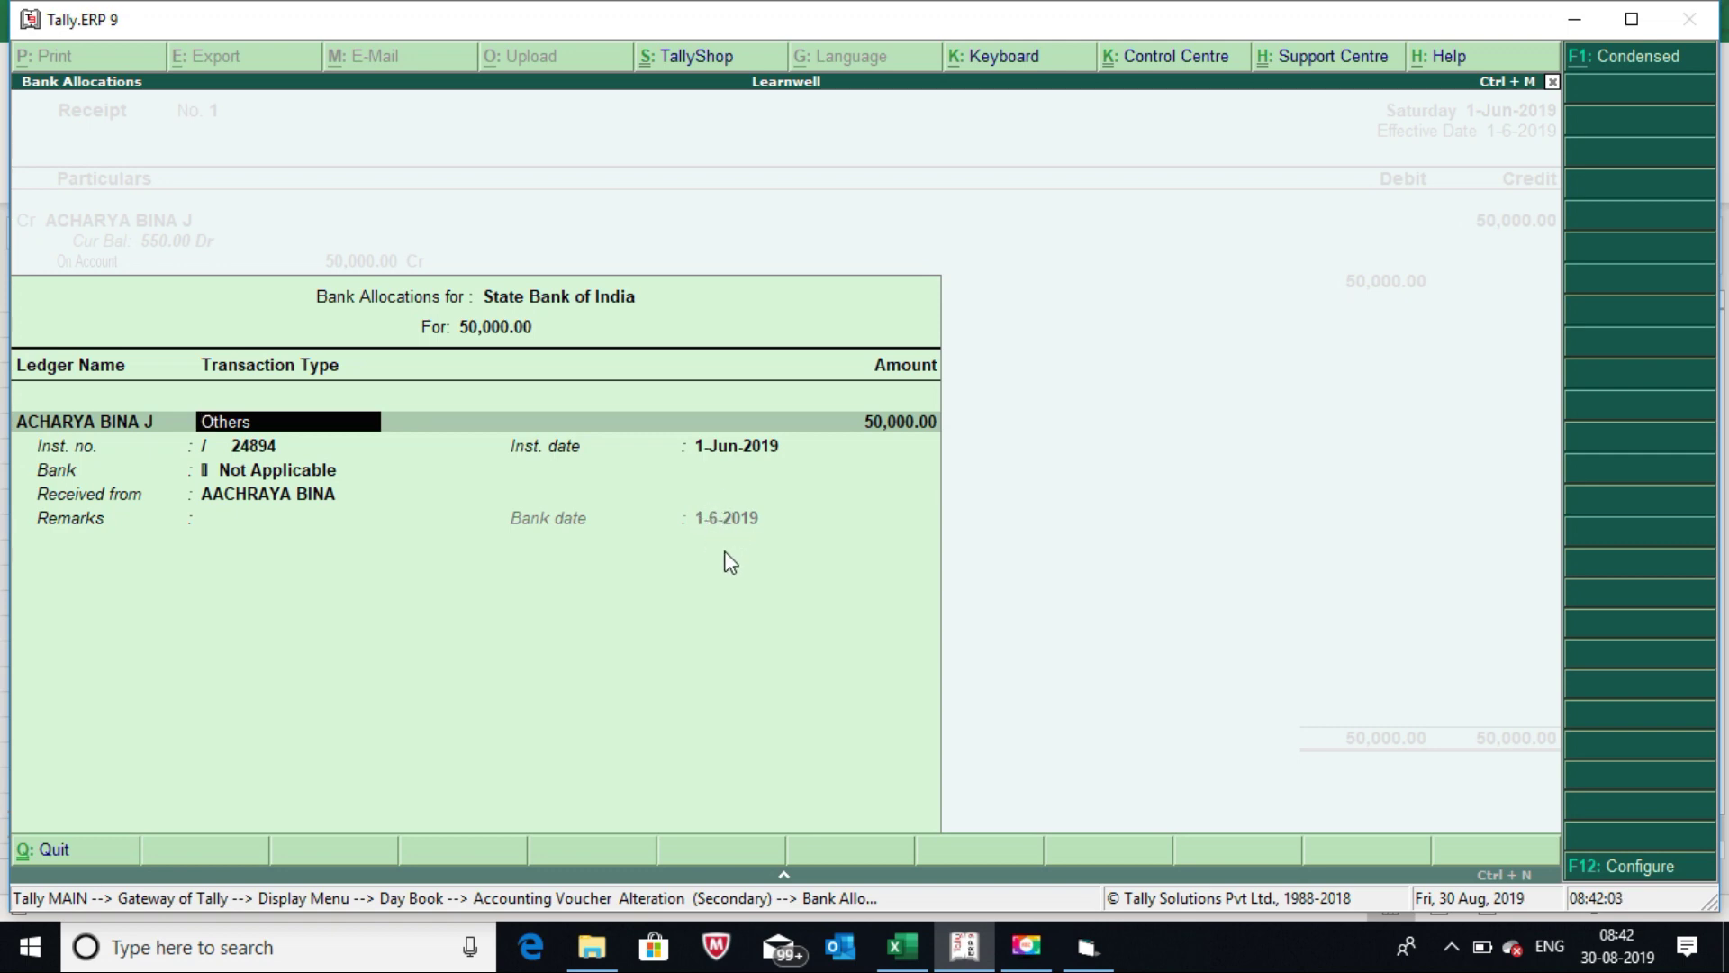
key("Escape")
key("Escape")
key("Escape")
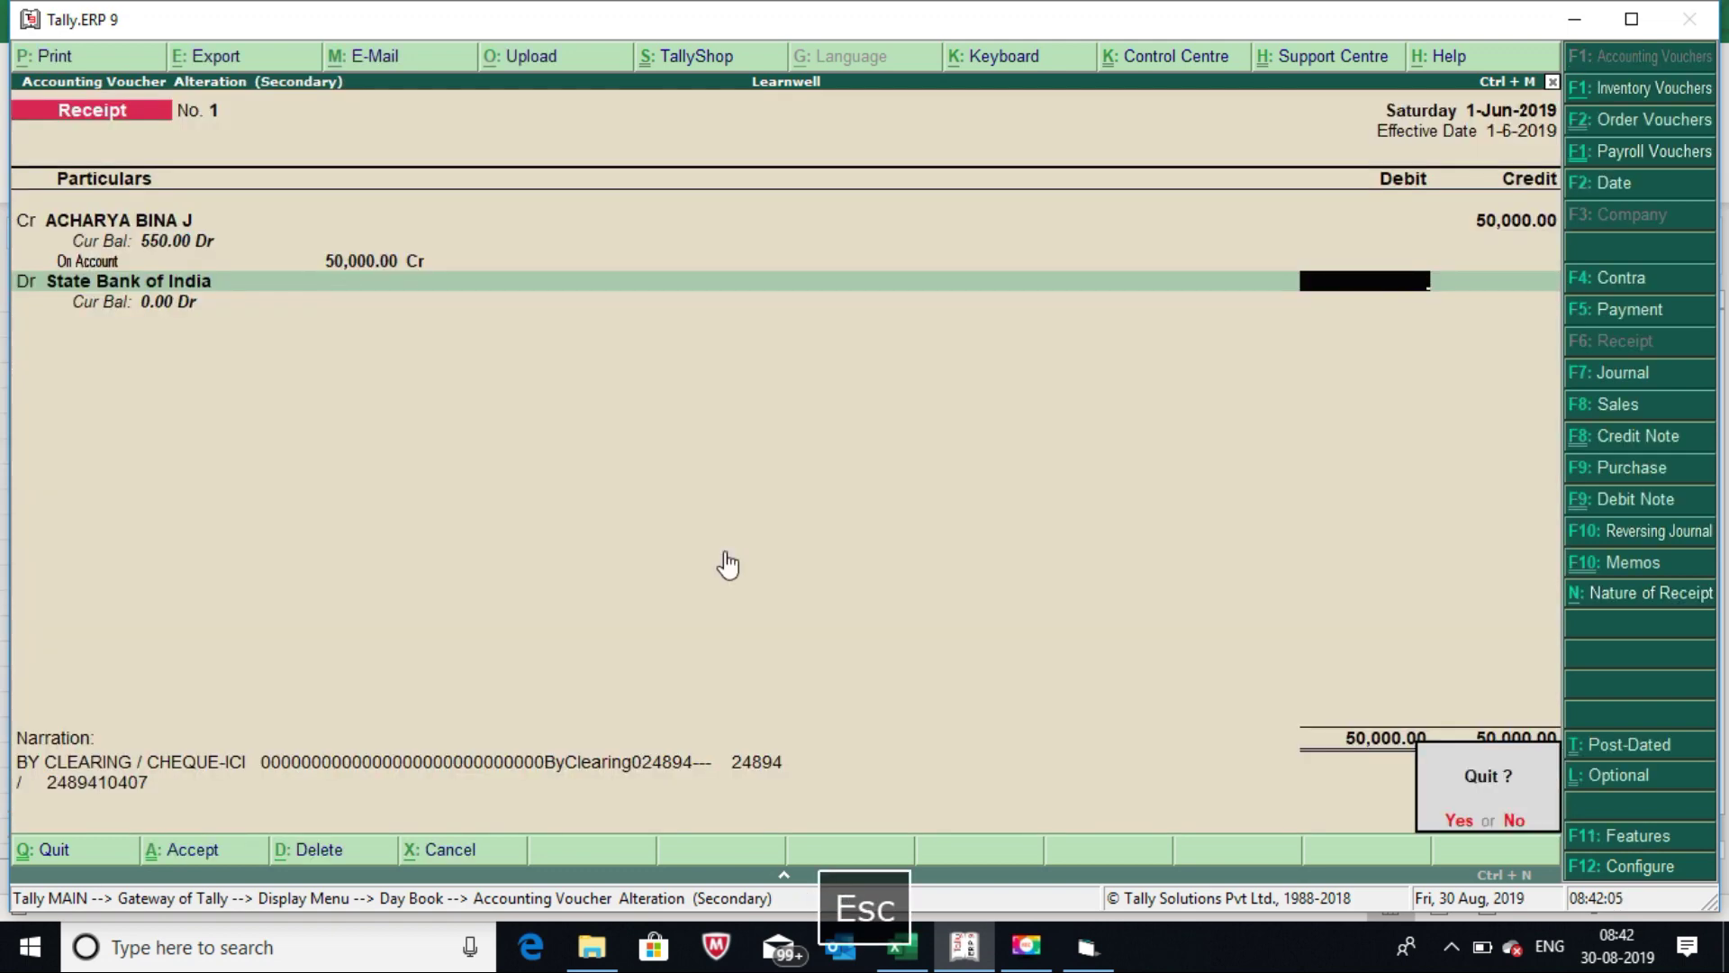
key("Escape")
key("Escape")
key("Escape")
Open the bank reconciliation for the State Bank of India ledger.
key("d")
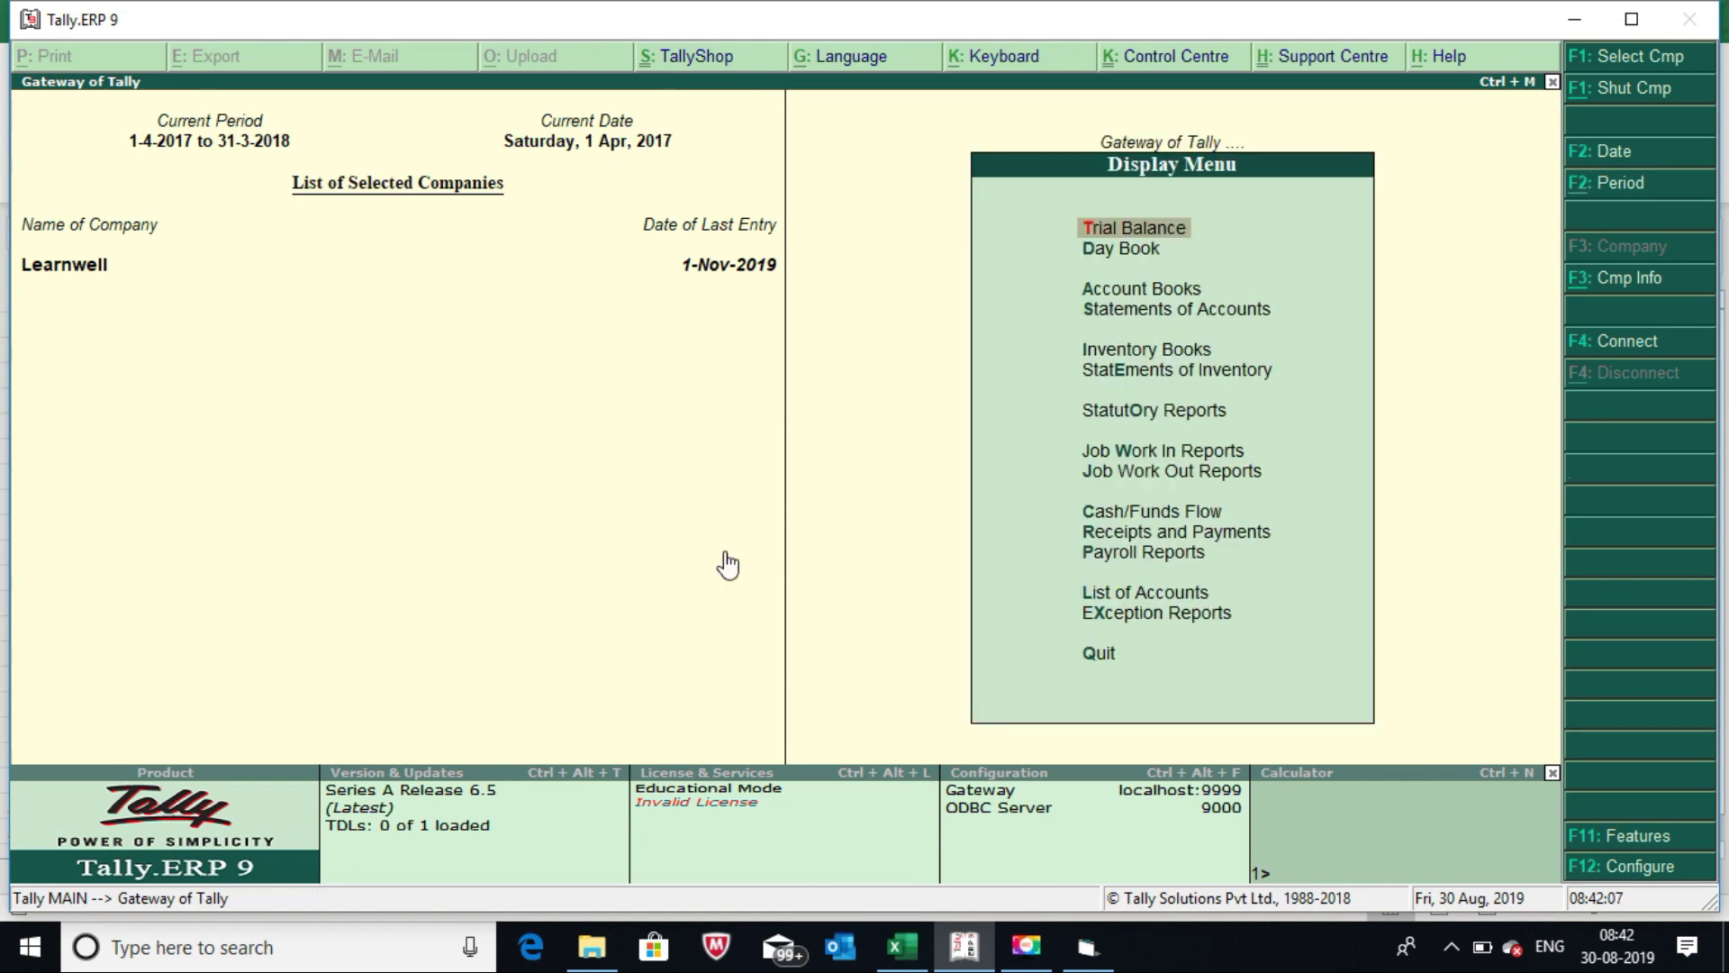
type("alSTAT")
key("Down")
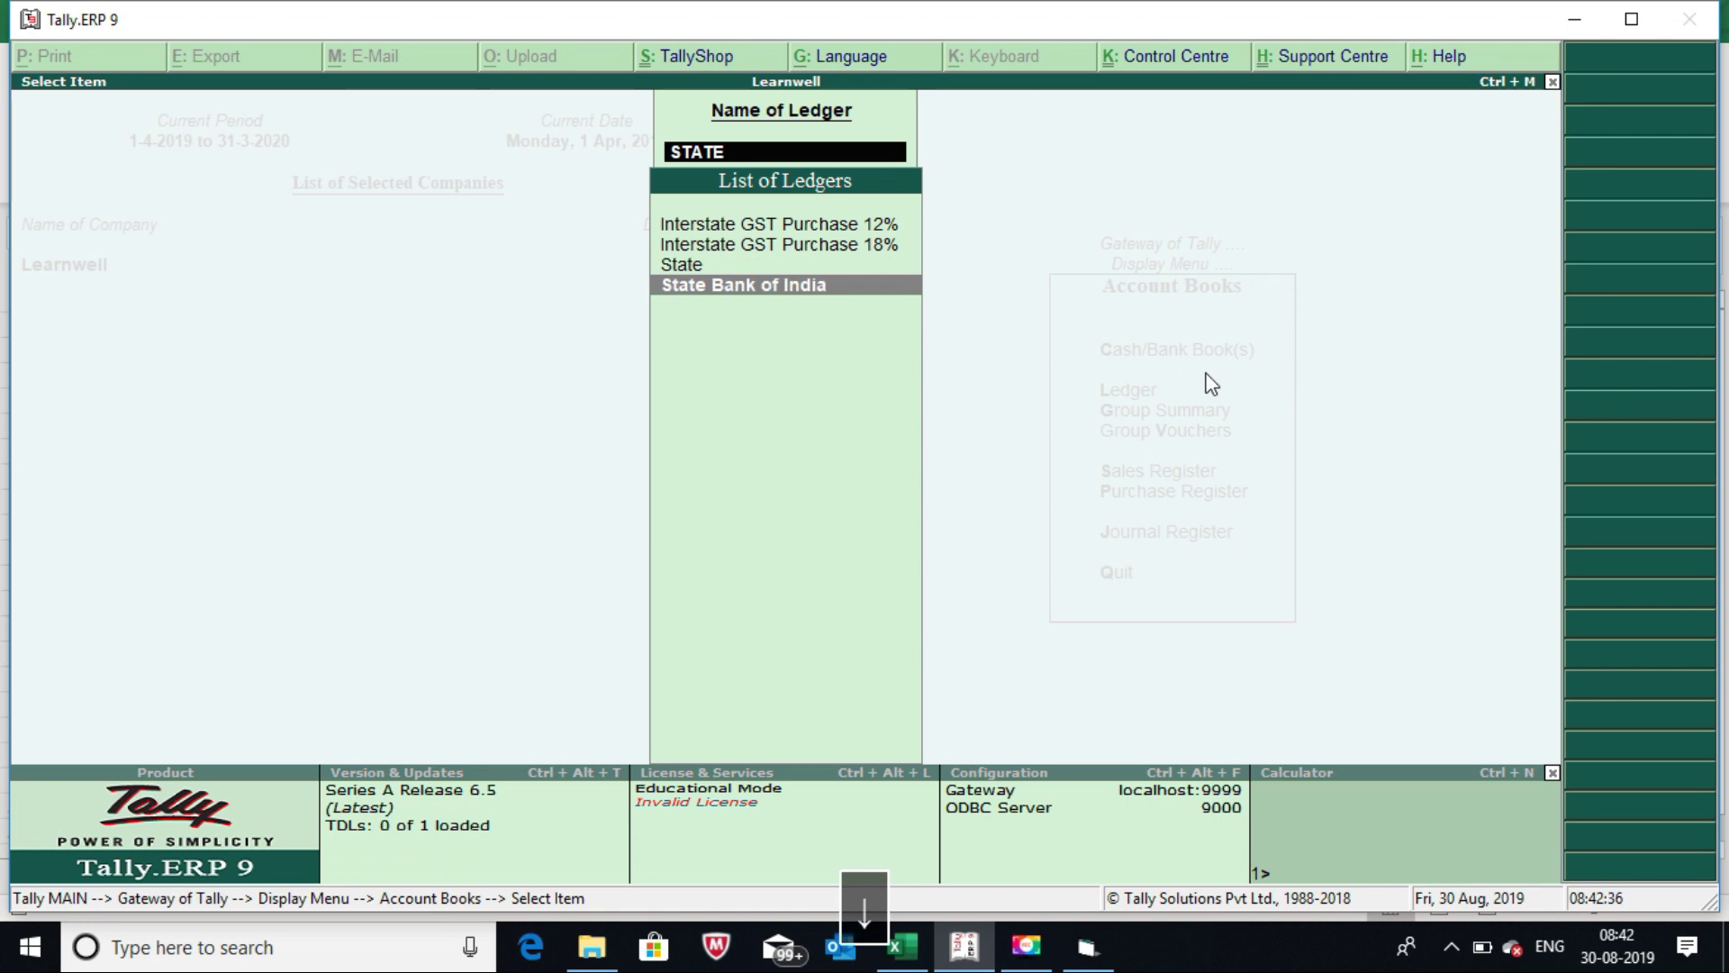
key("Return")
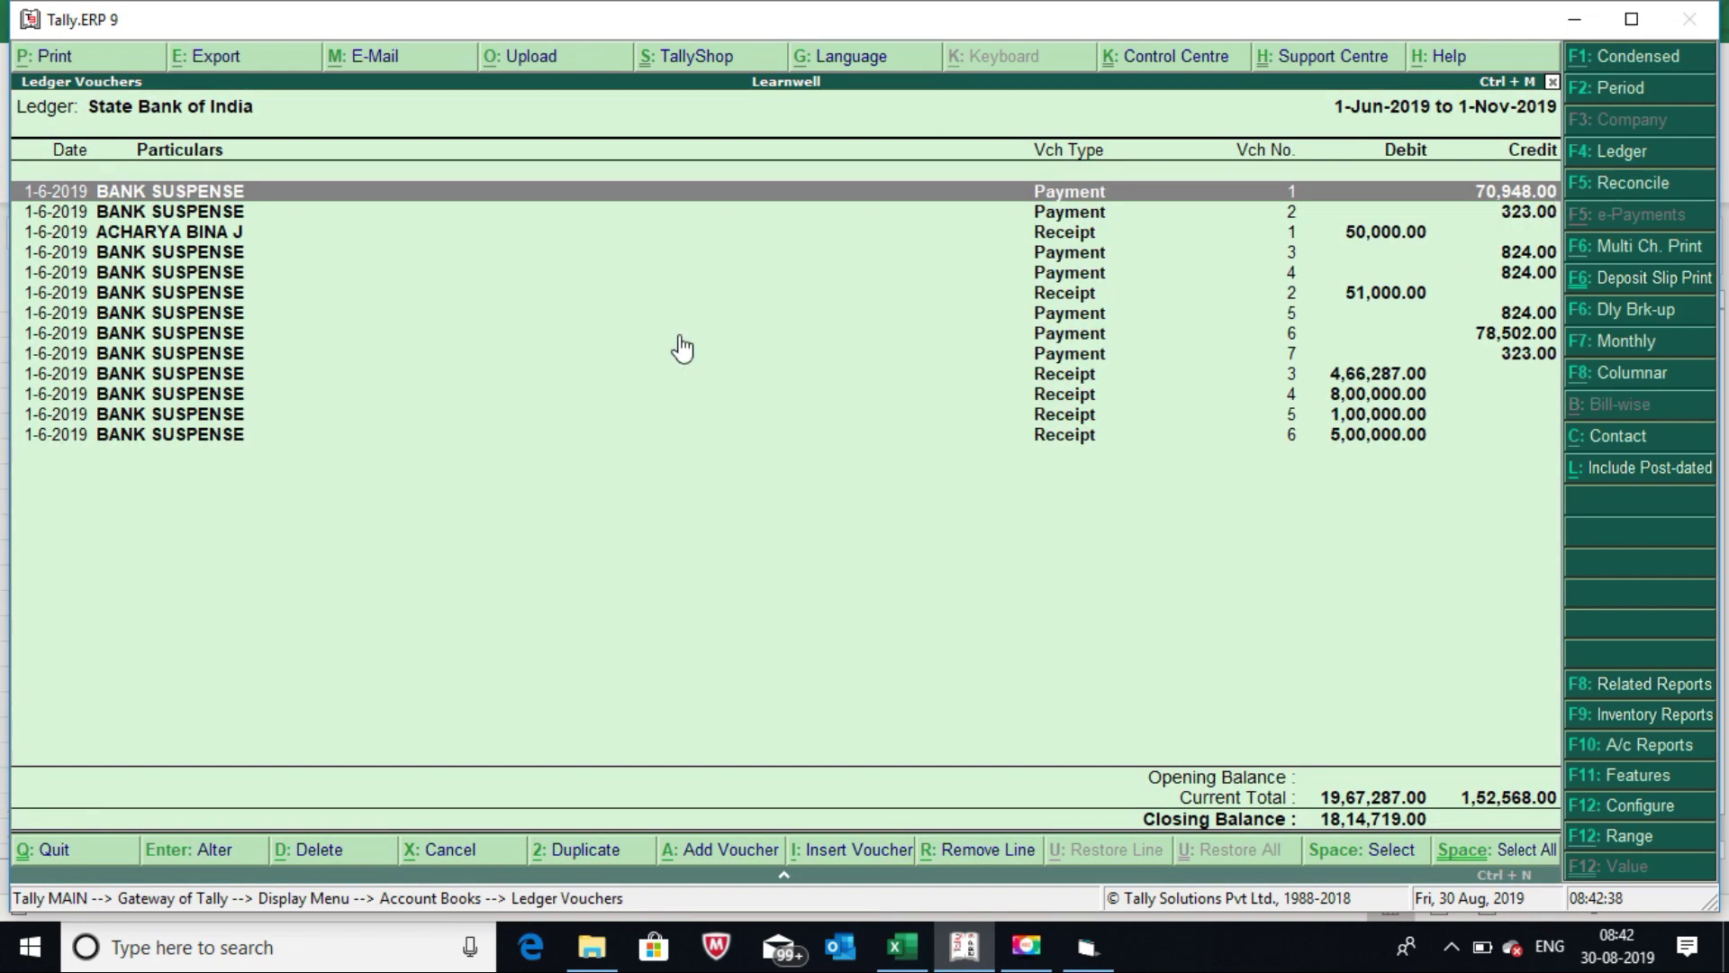
left_click(1619, 186)
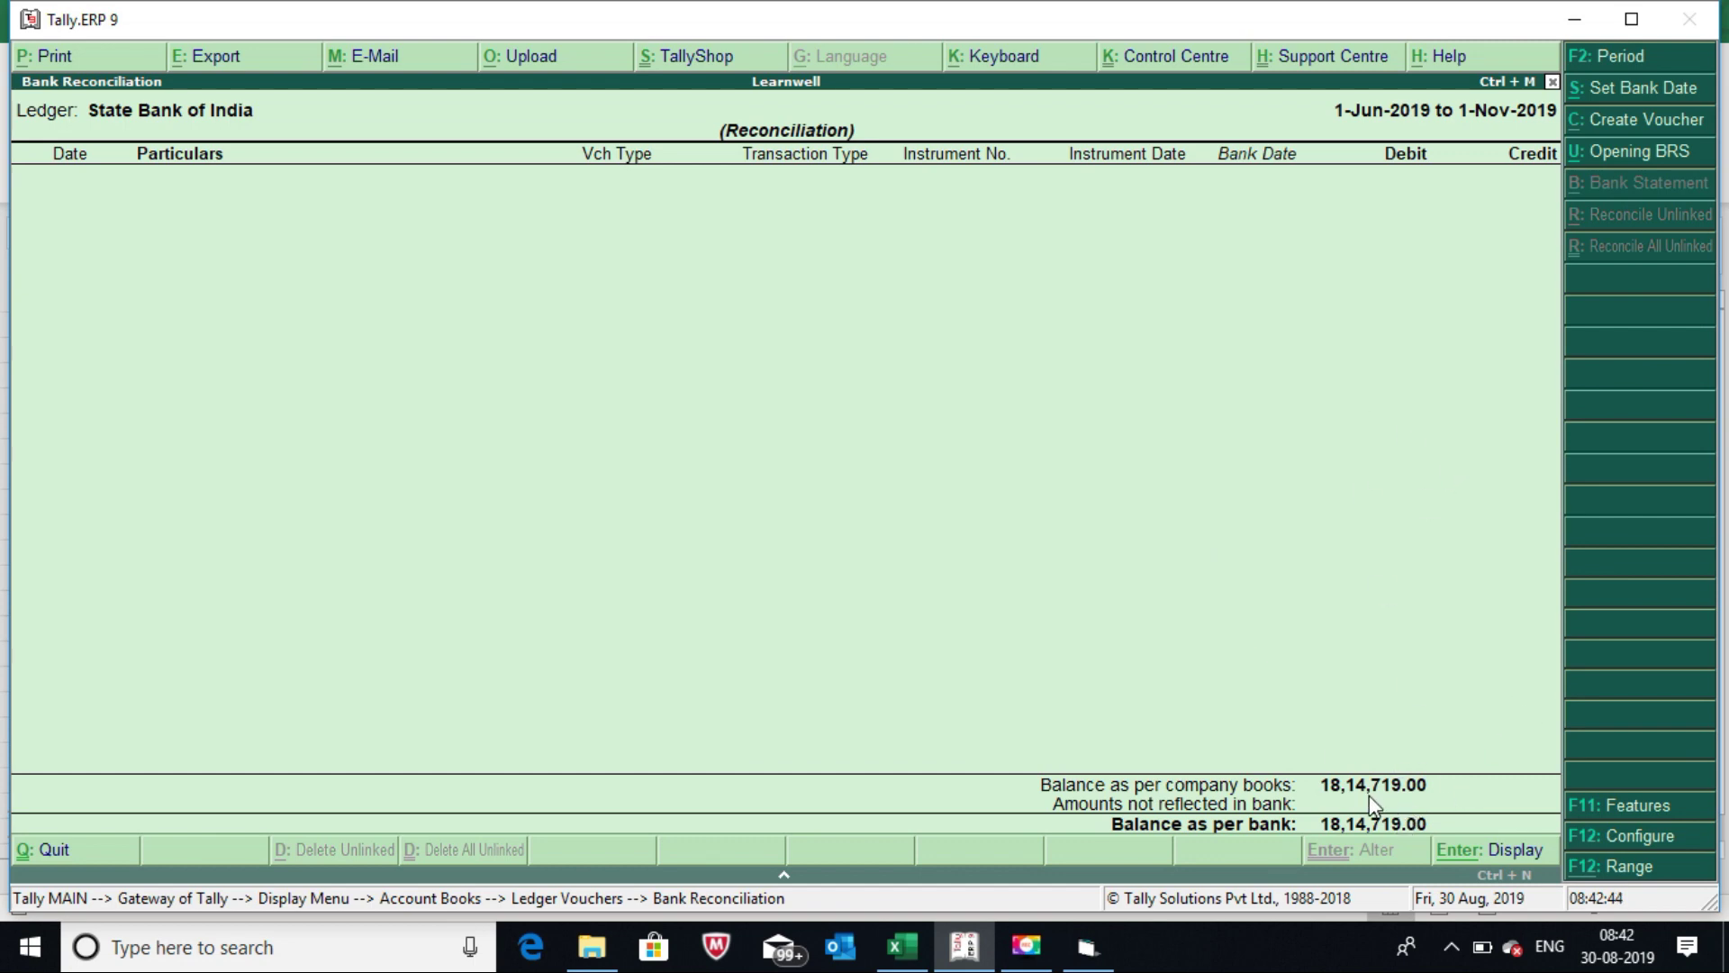
Set Show Reconciled Transactions to Yes, review, then return to ledger selection.
left_click(1650, 837)
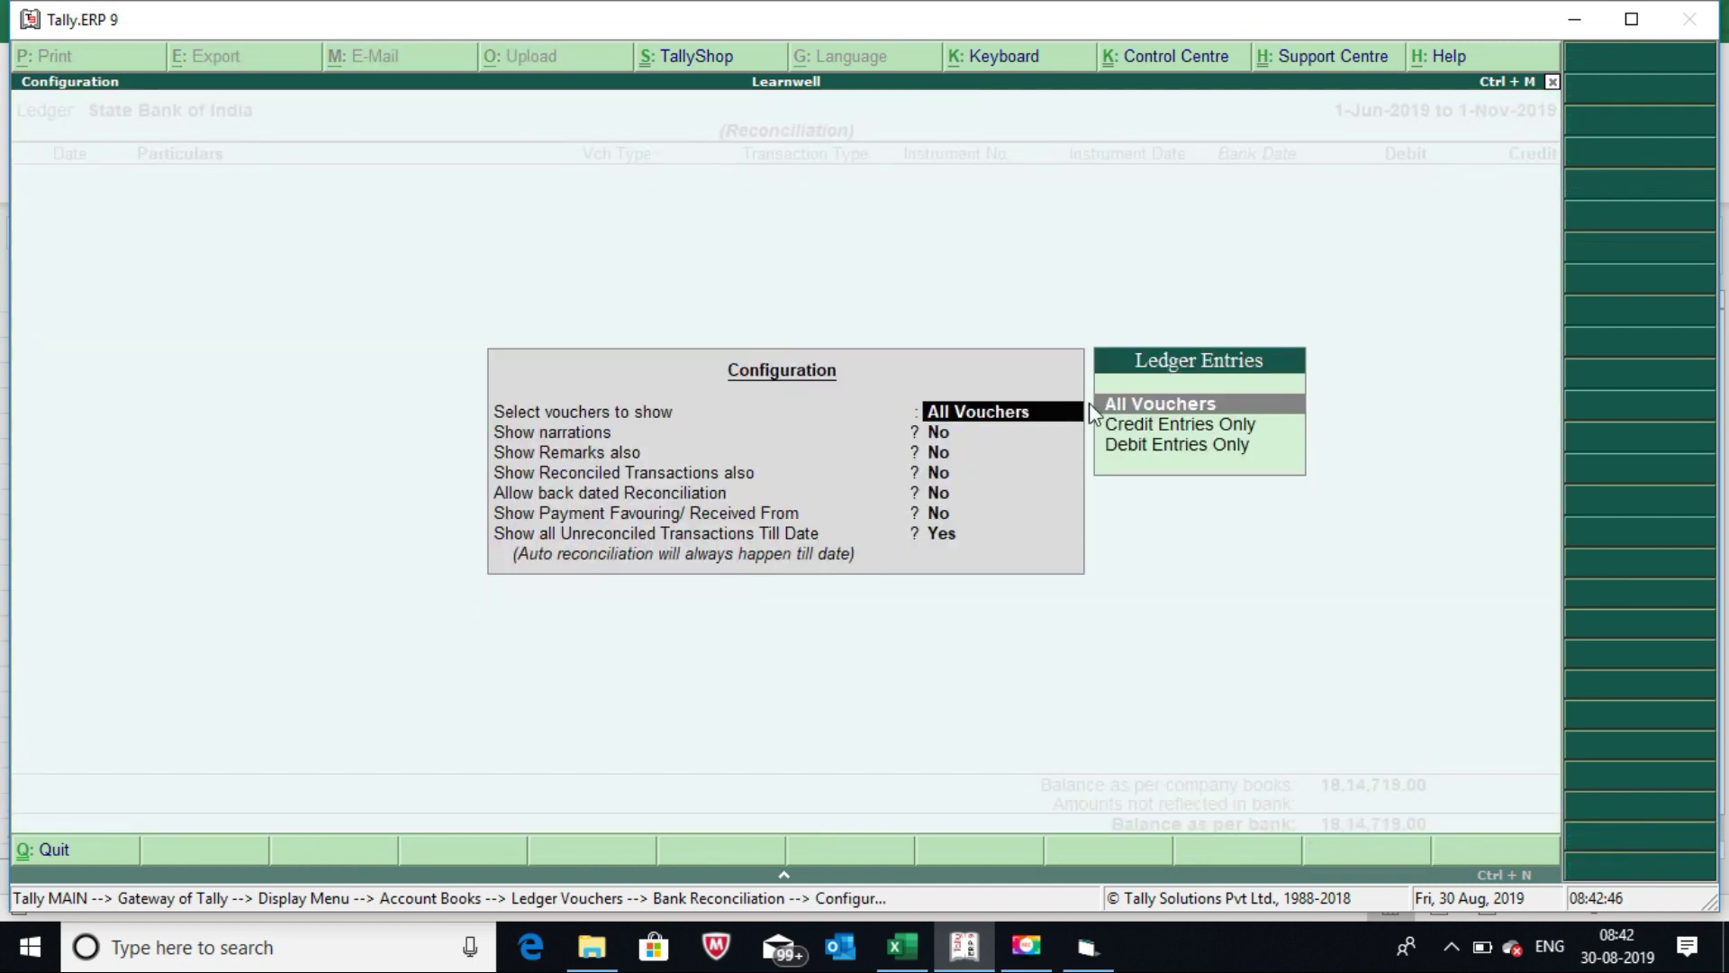
key("Return")
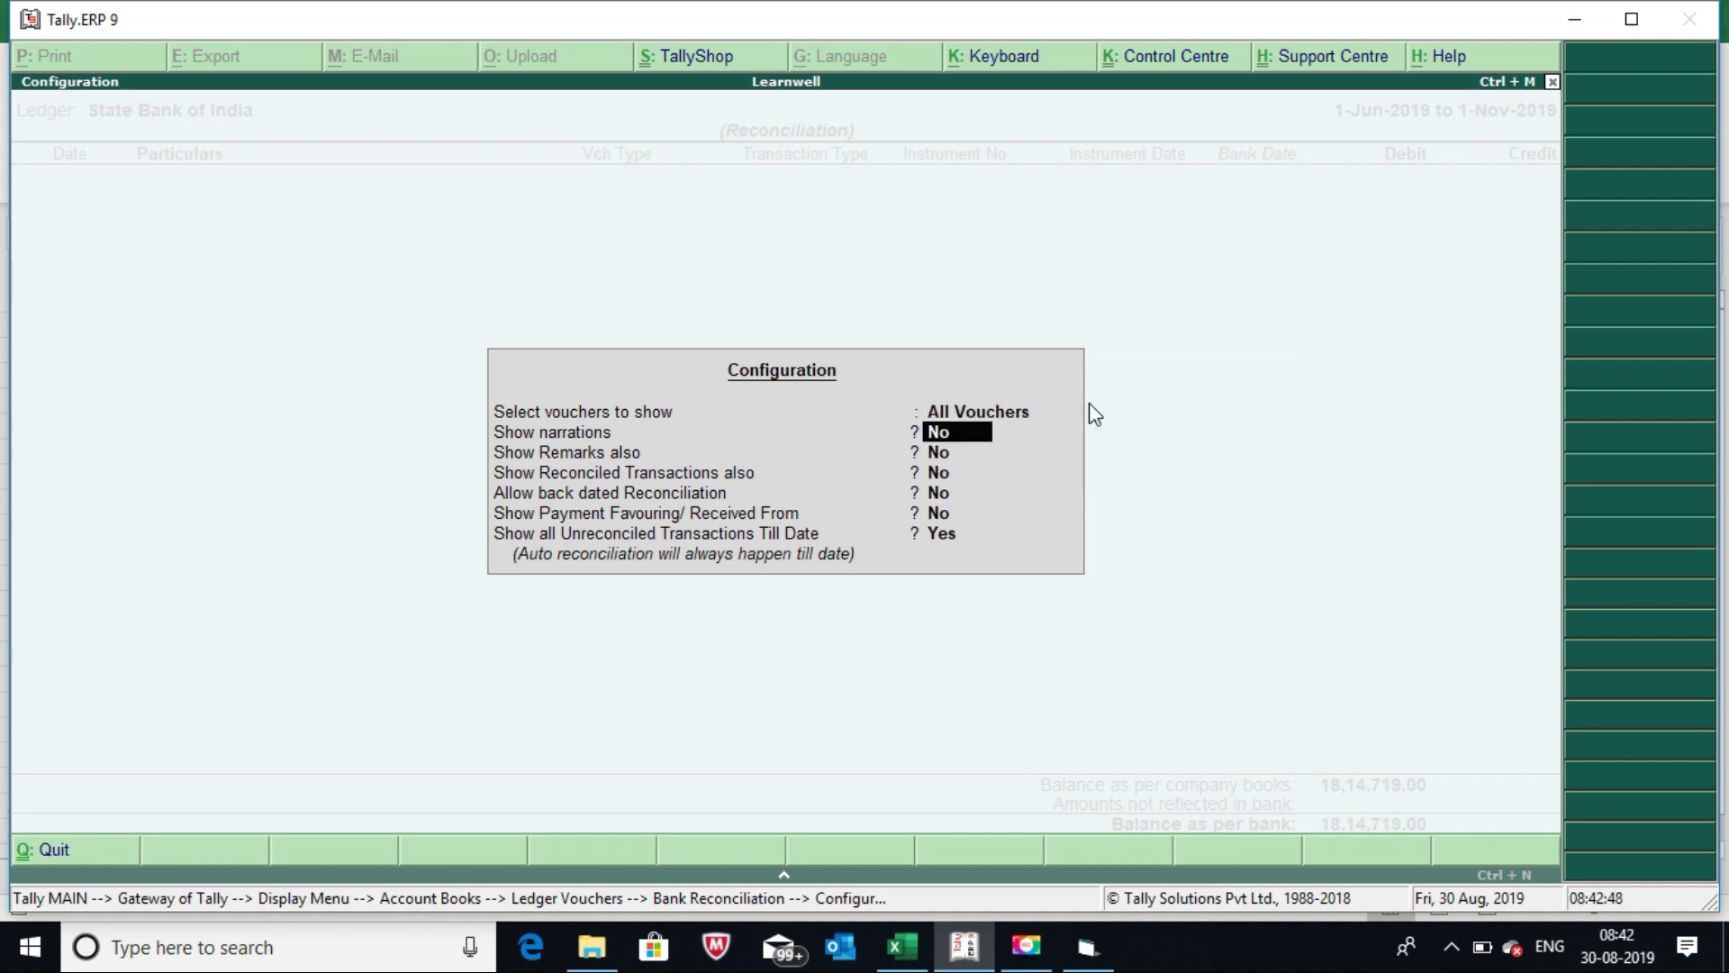
key("Return")
key("Return")
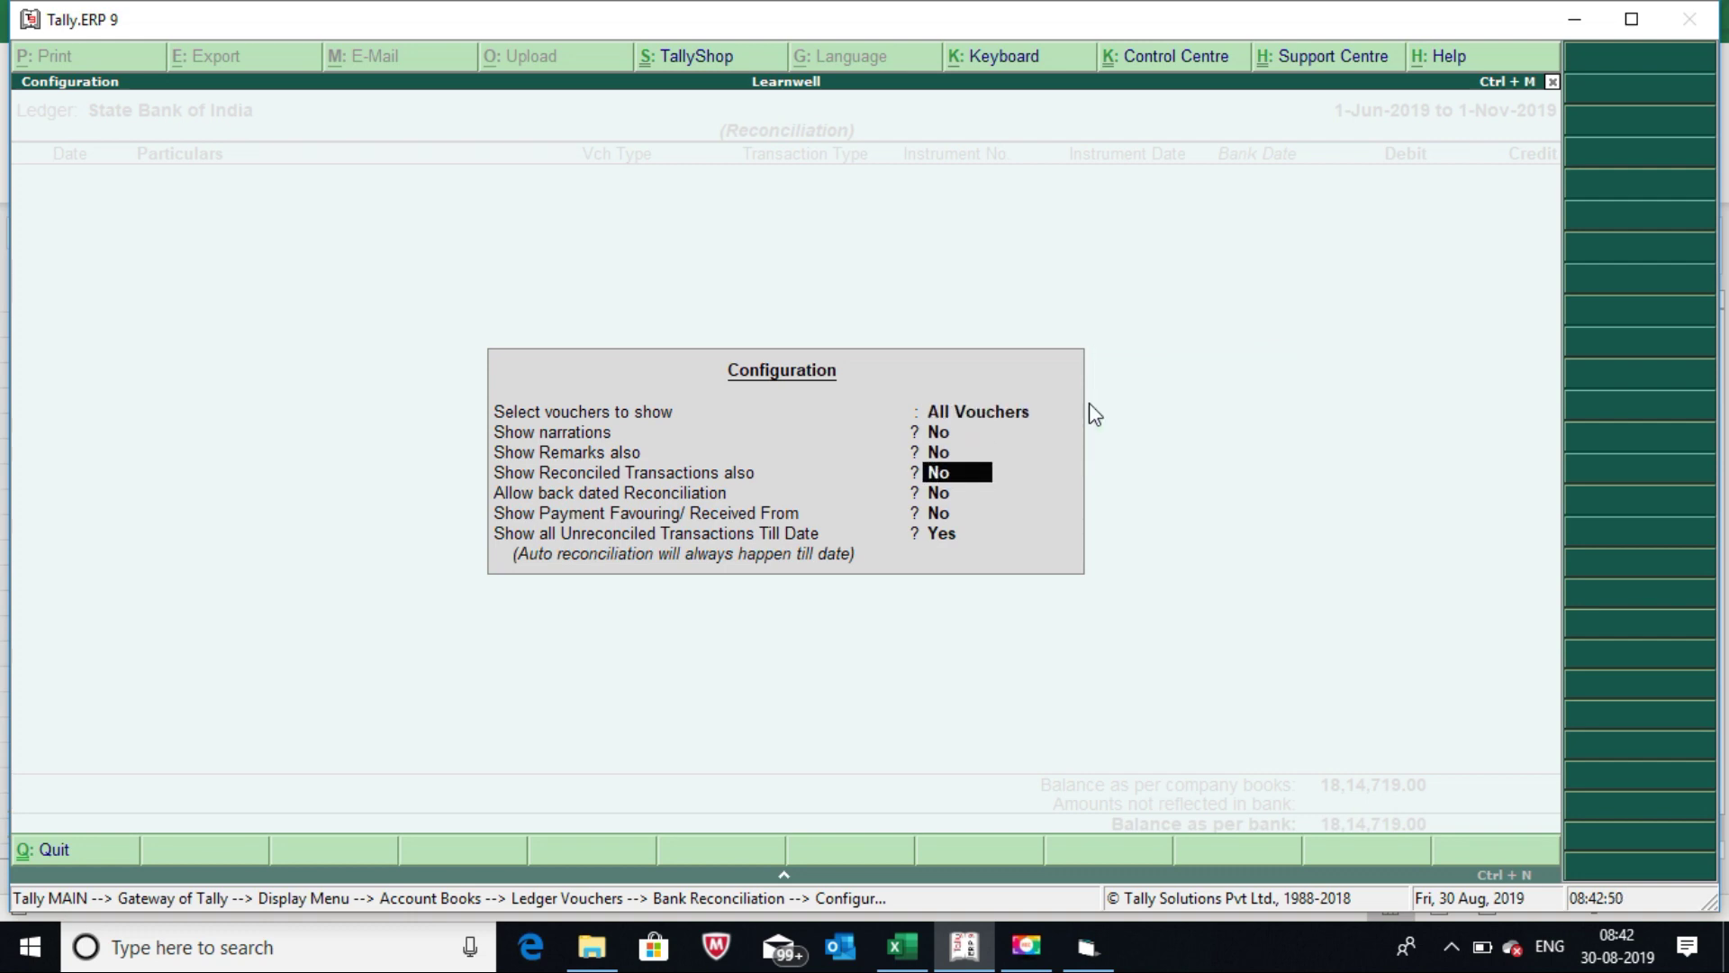
type("Y")
key("Return")
key("Return")
key("Return")
key("Return")
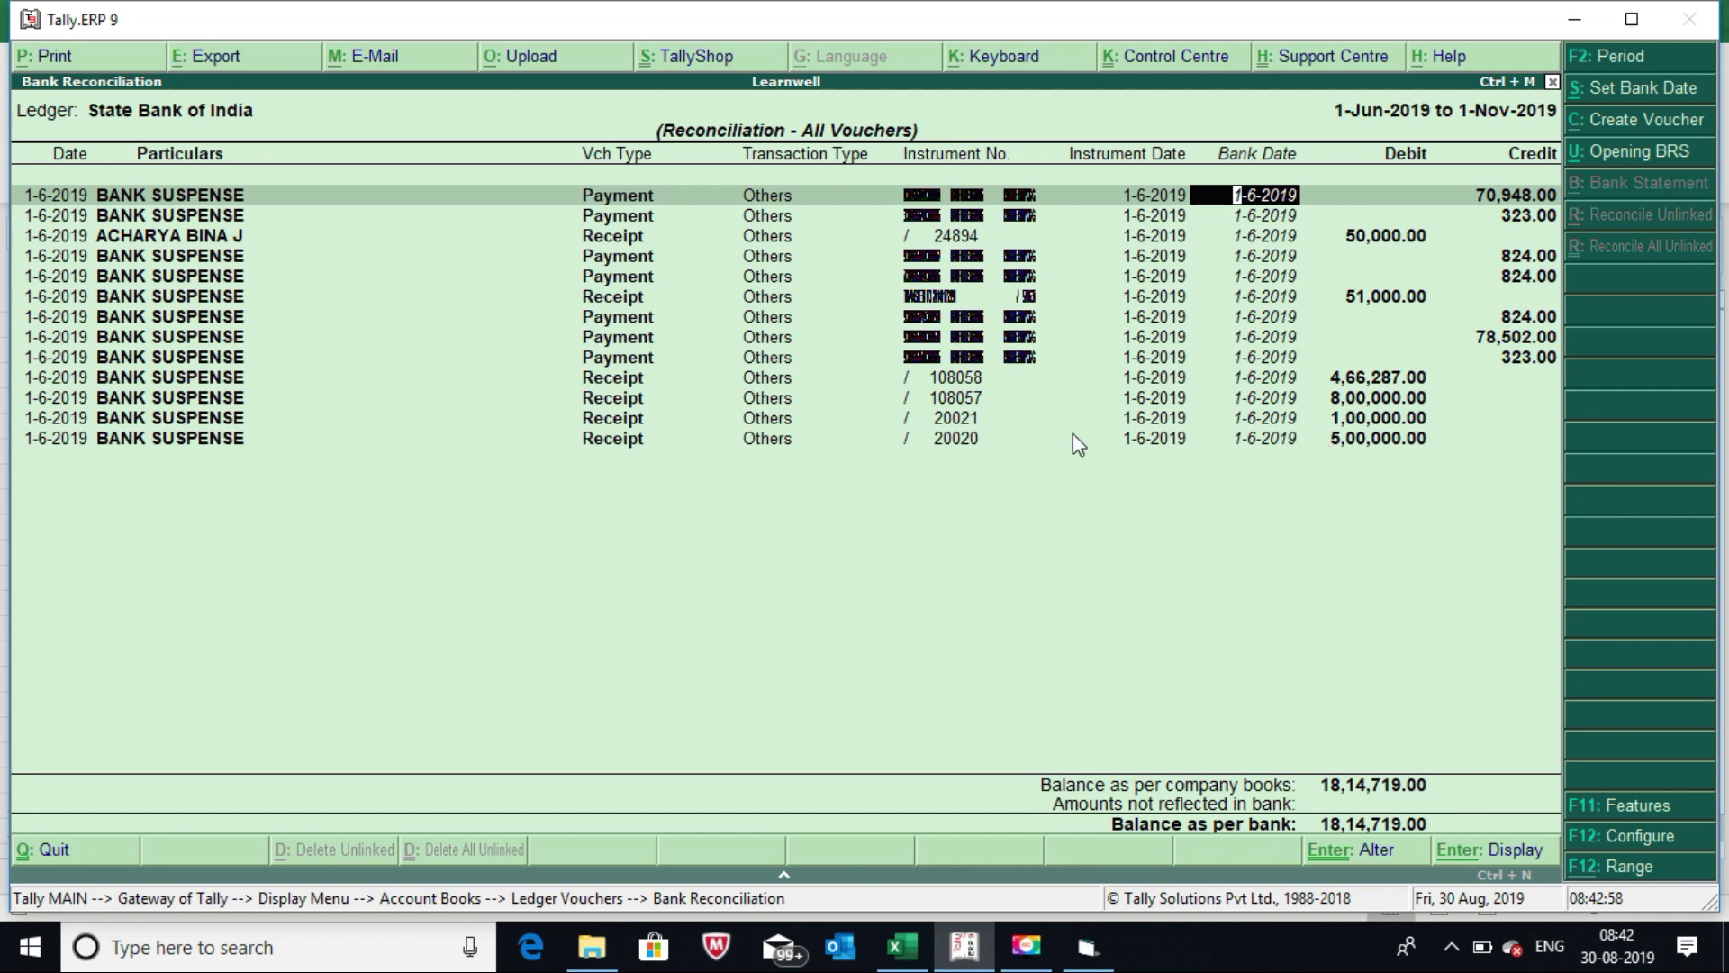
key("Escape")
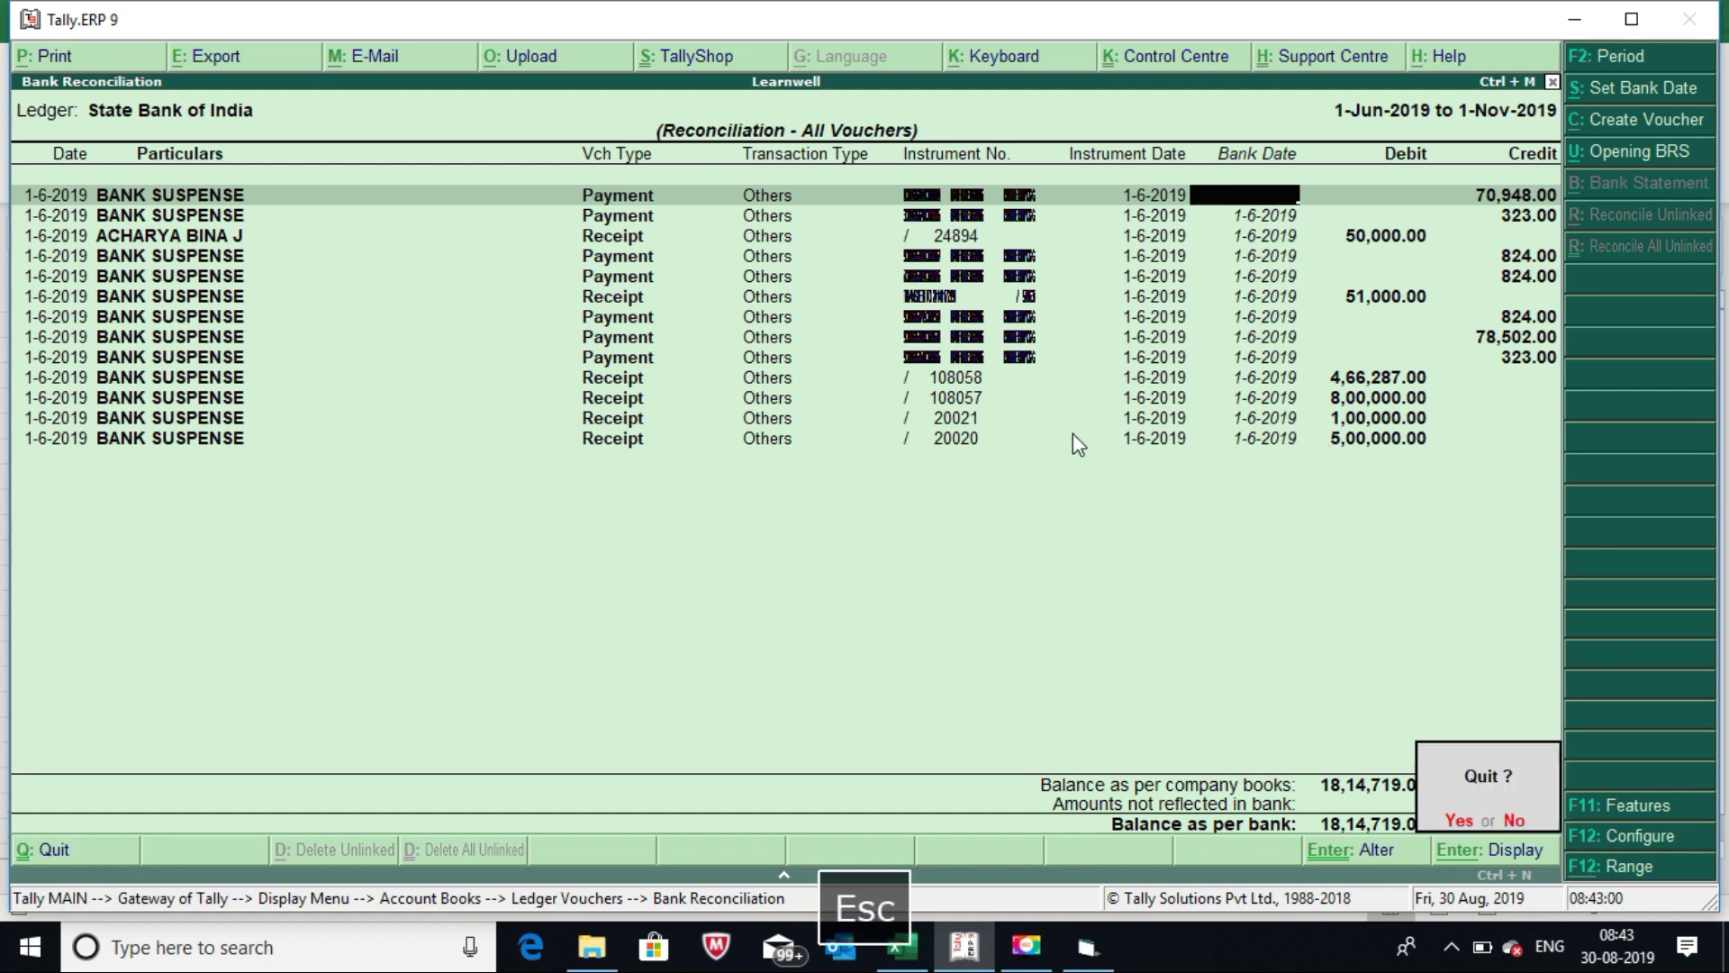
key("Escape")
key("Escape")
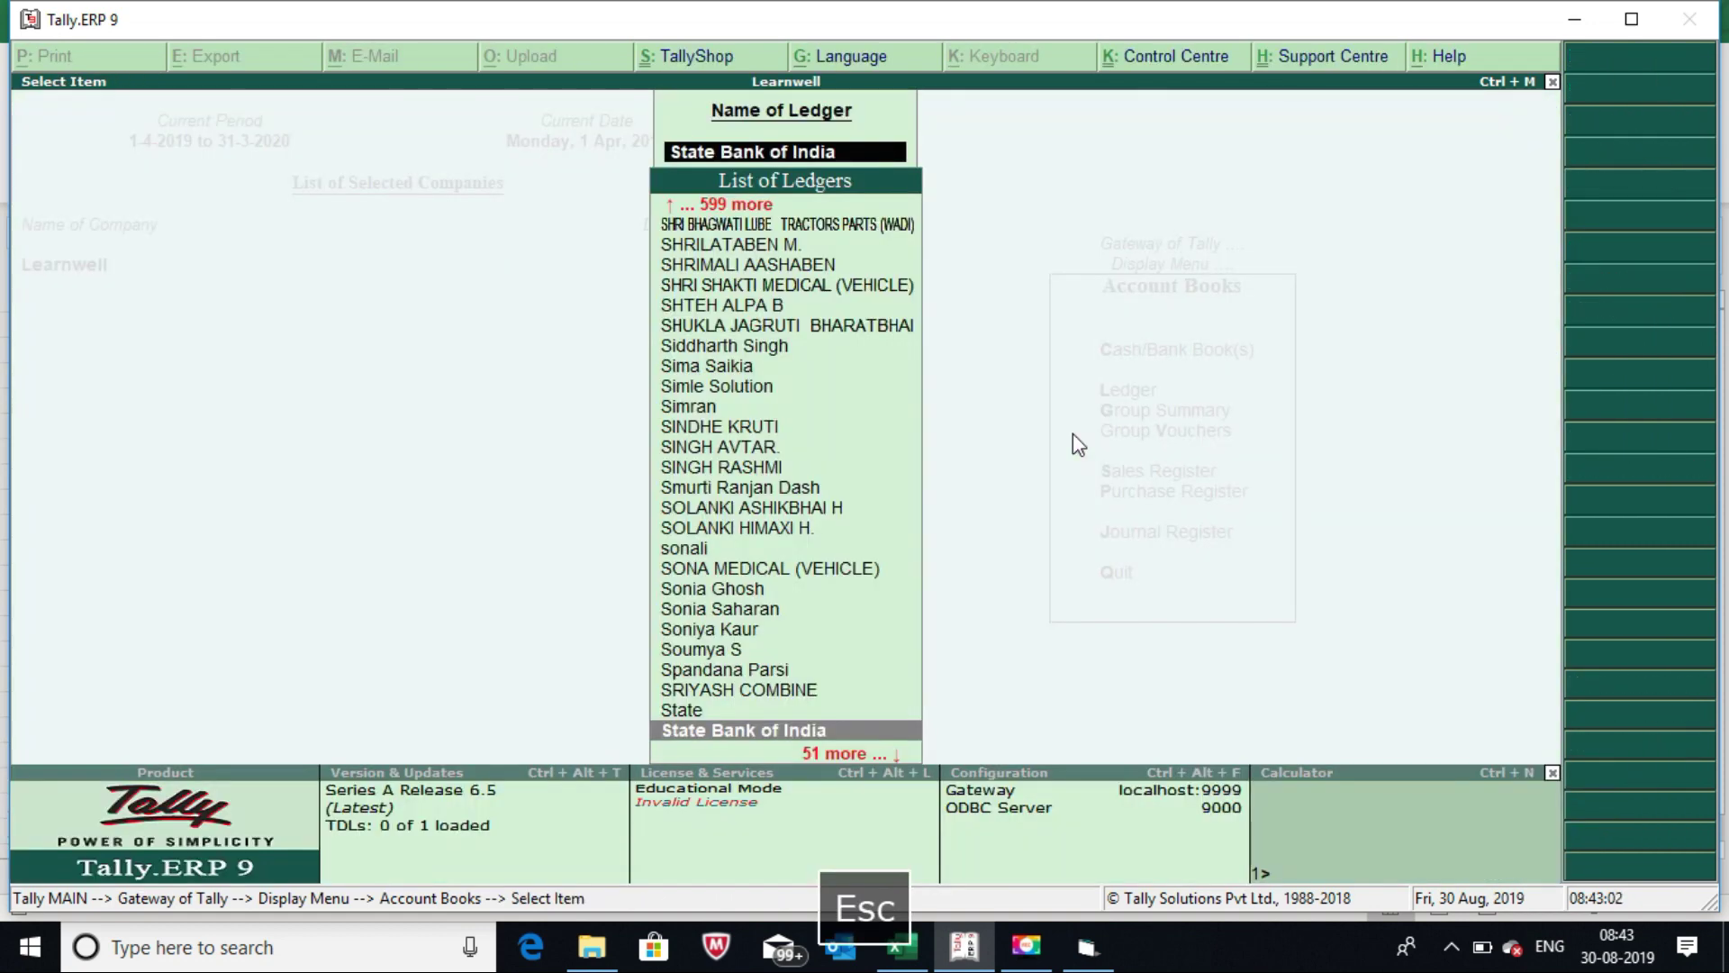
Open AXIS BANK LTD's reconciliation with Show Reconciled Transactions set to Yes.
type("AXIS")
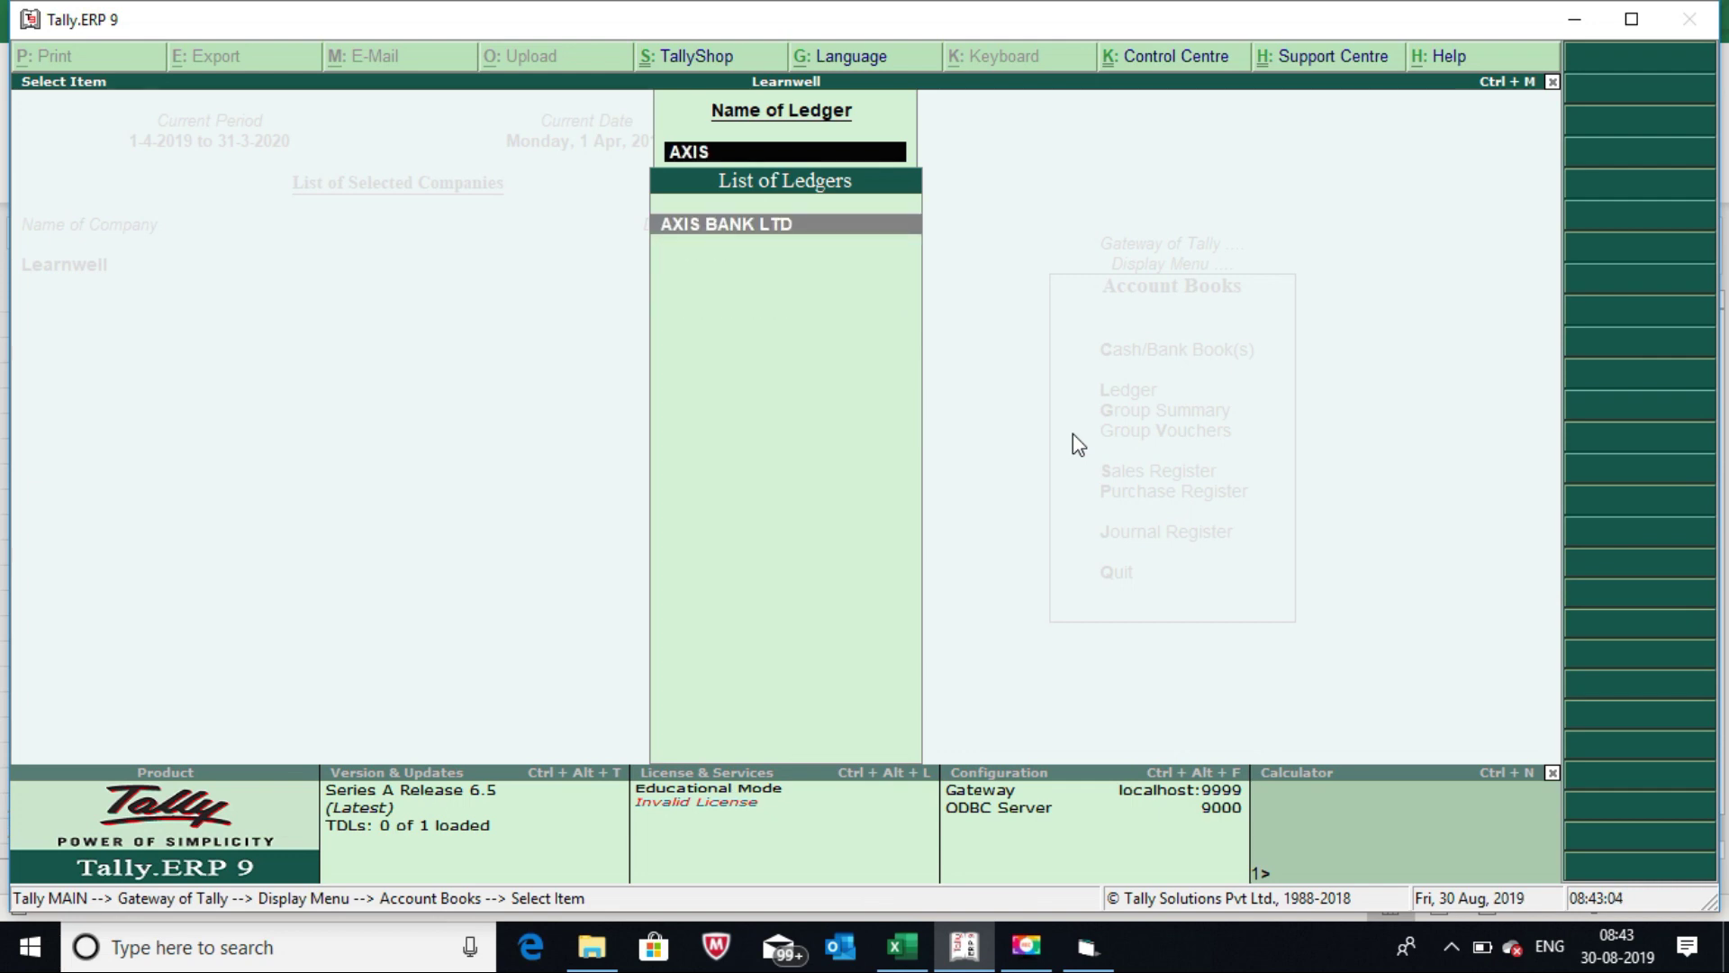
key("Return")
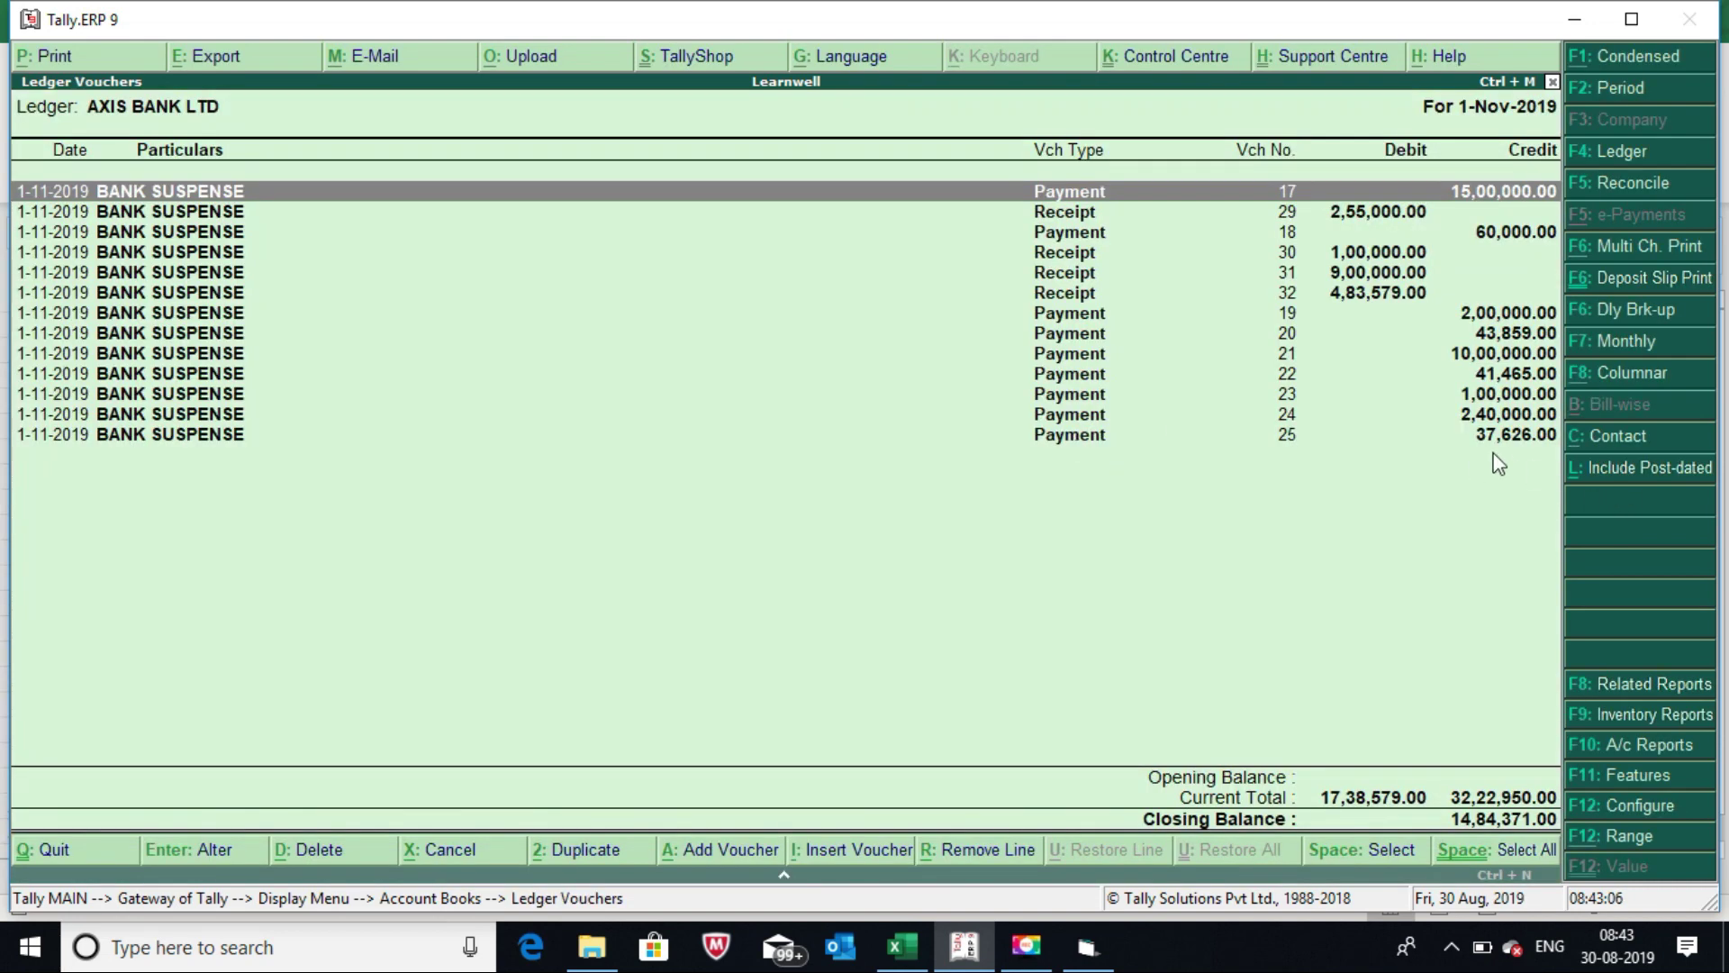
left_click(1600, 184)
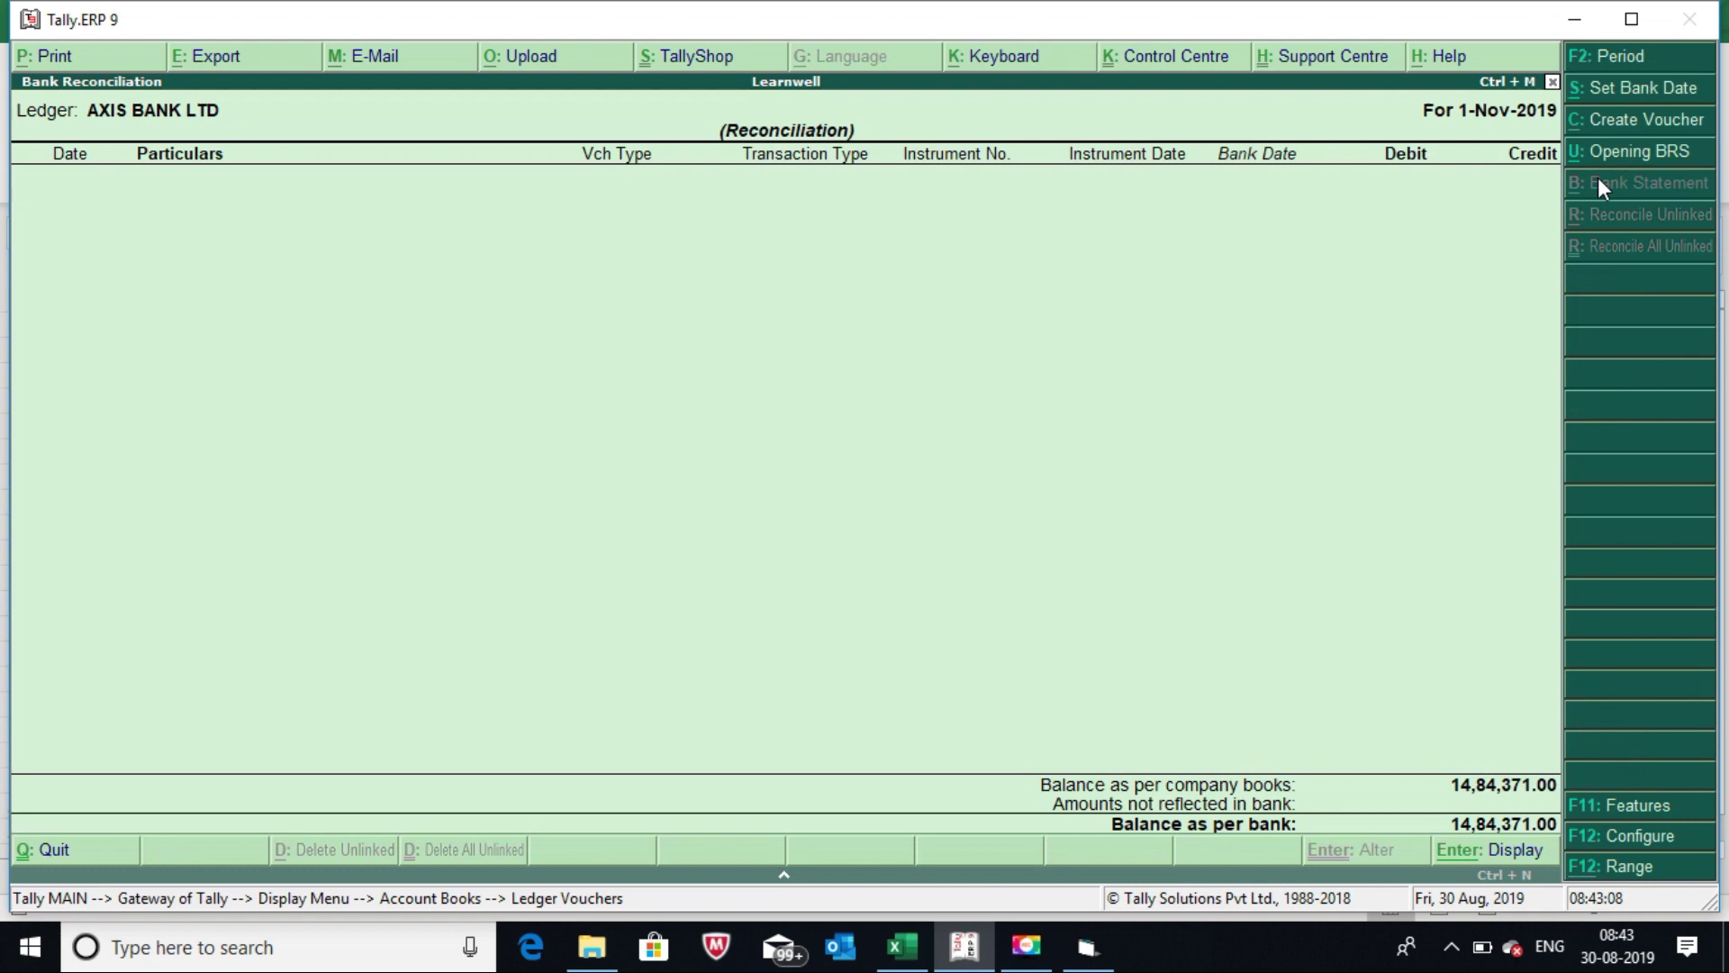
left_click(1612, 835)
key("Return")
key("Return")
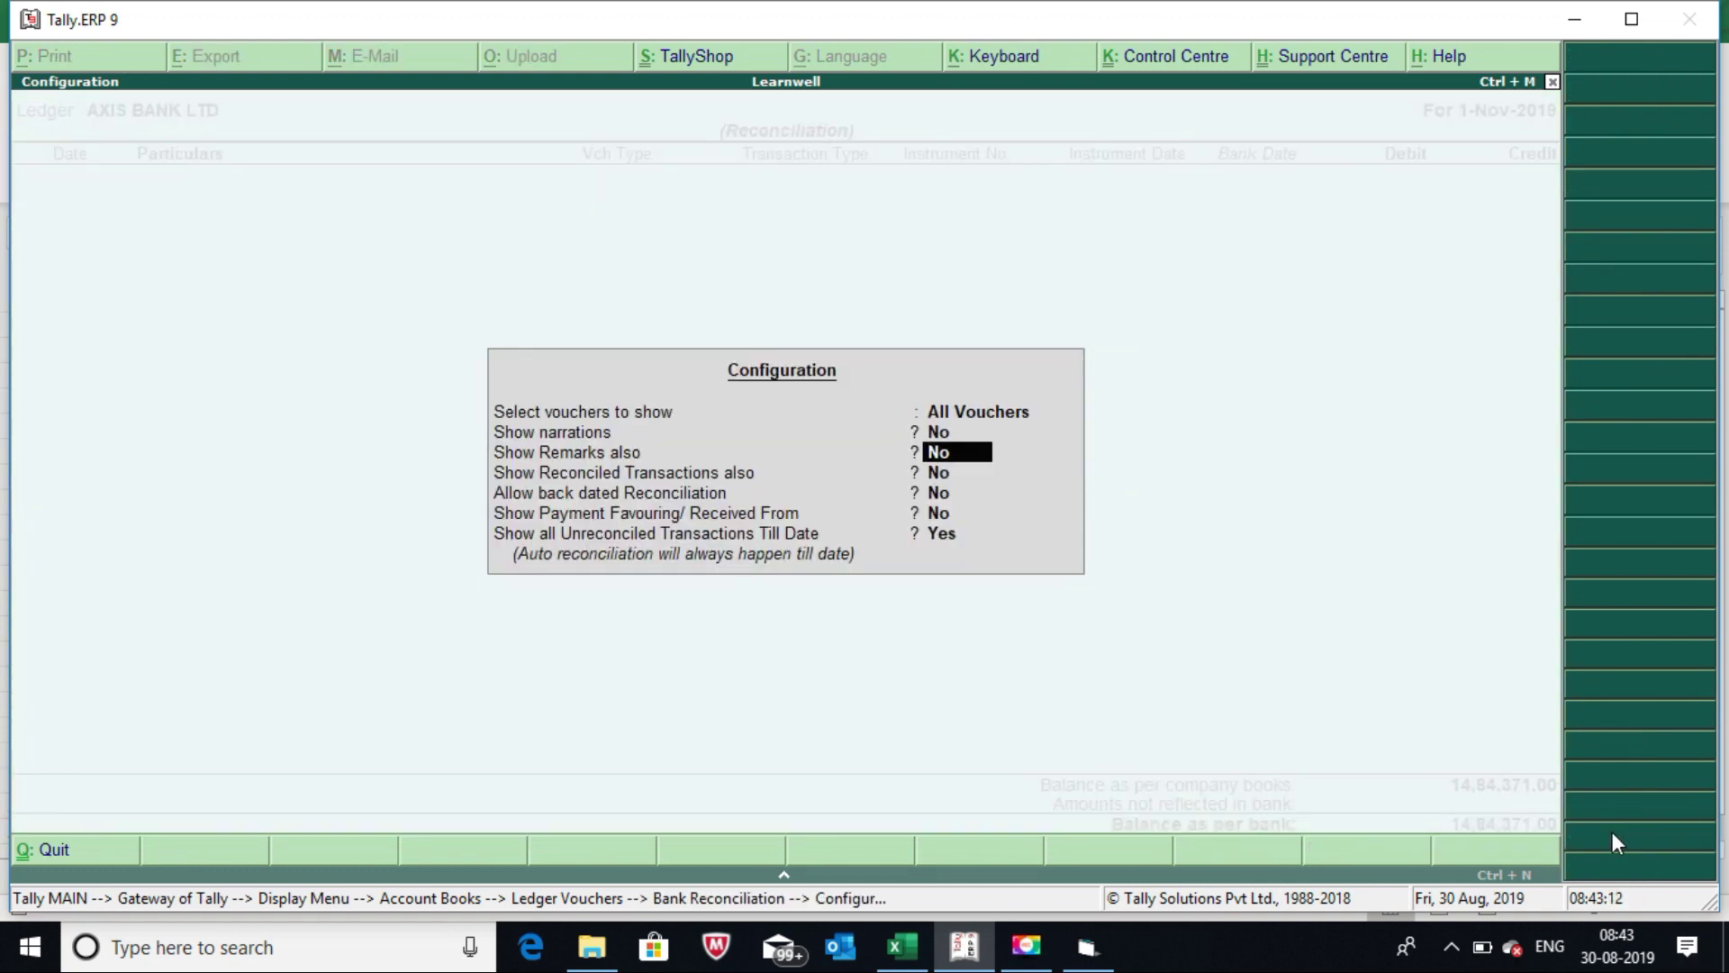
key("Return")
type("y")
key("Return")
key("Return")
key("Return")
key("Return")
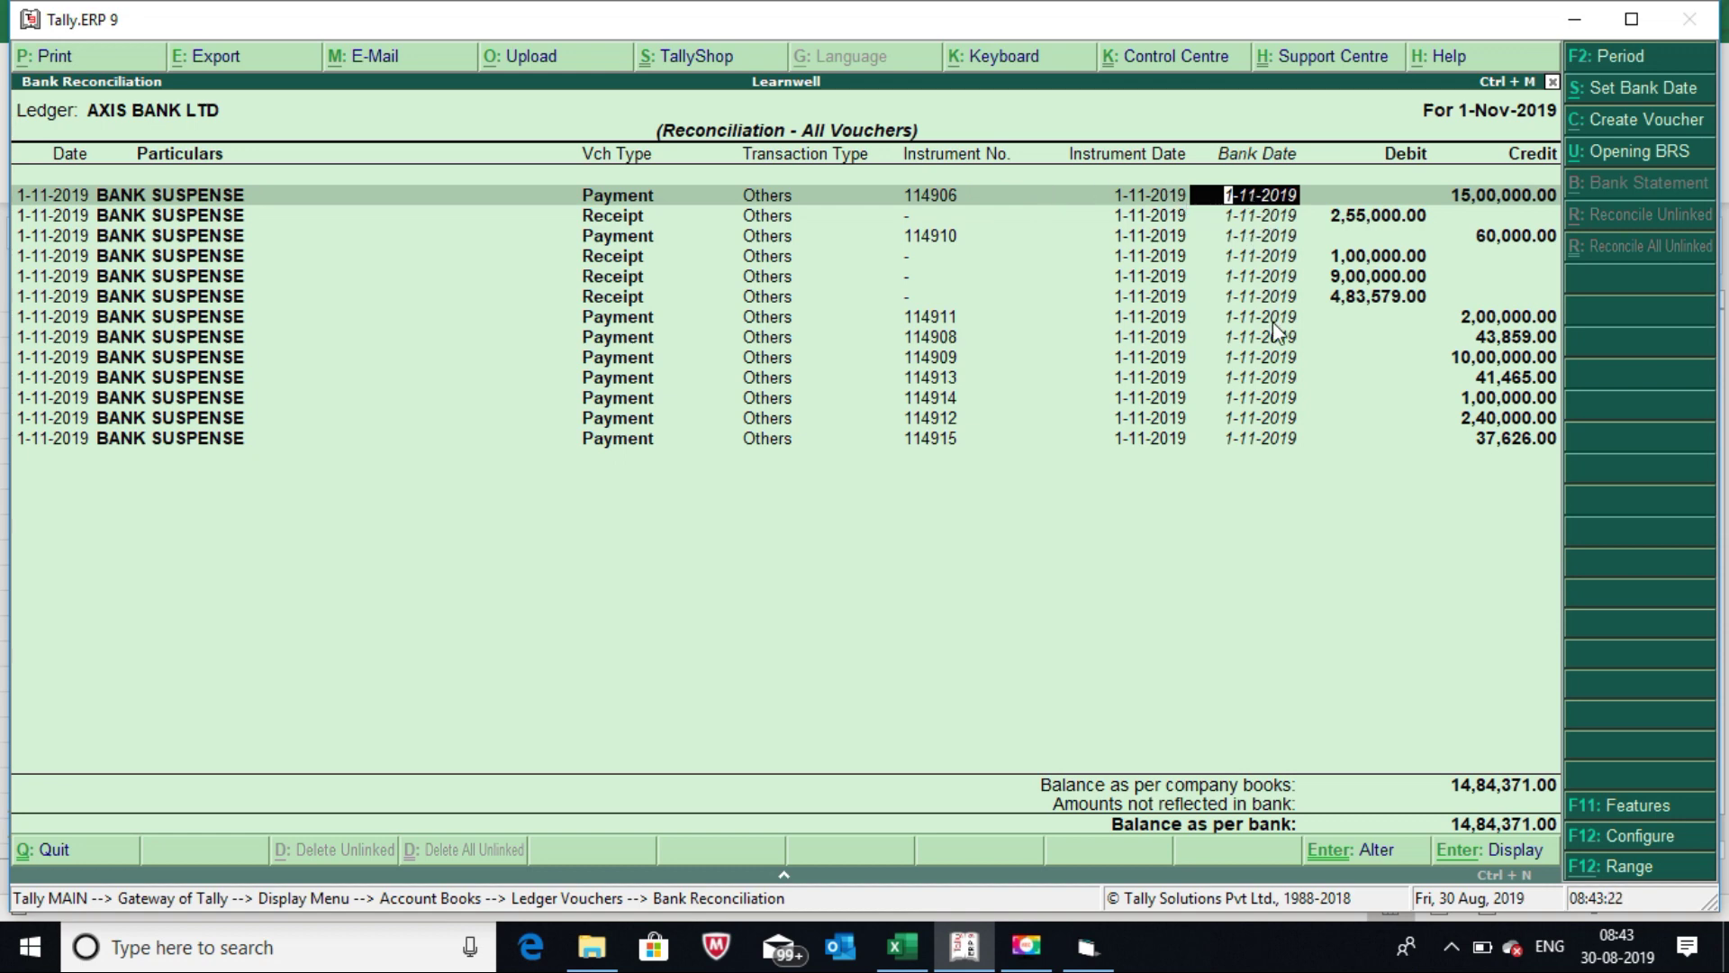
Review the 9,00,000.00 receipt, then go back to the ledger vouchers at Receipt 29.
left_click(1273, 277)
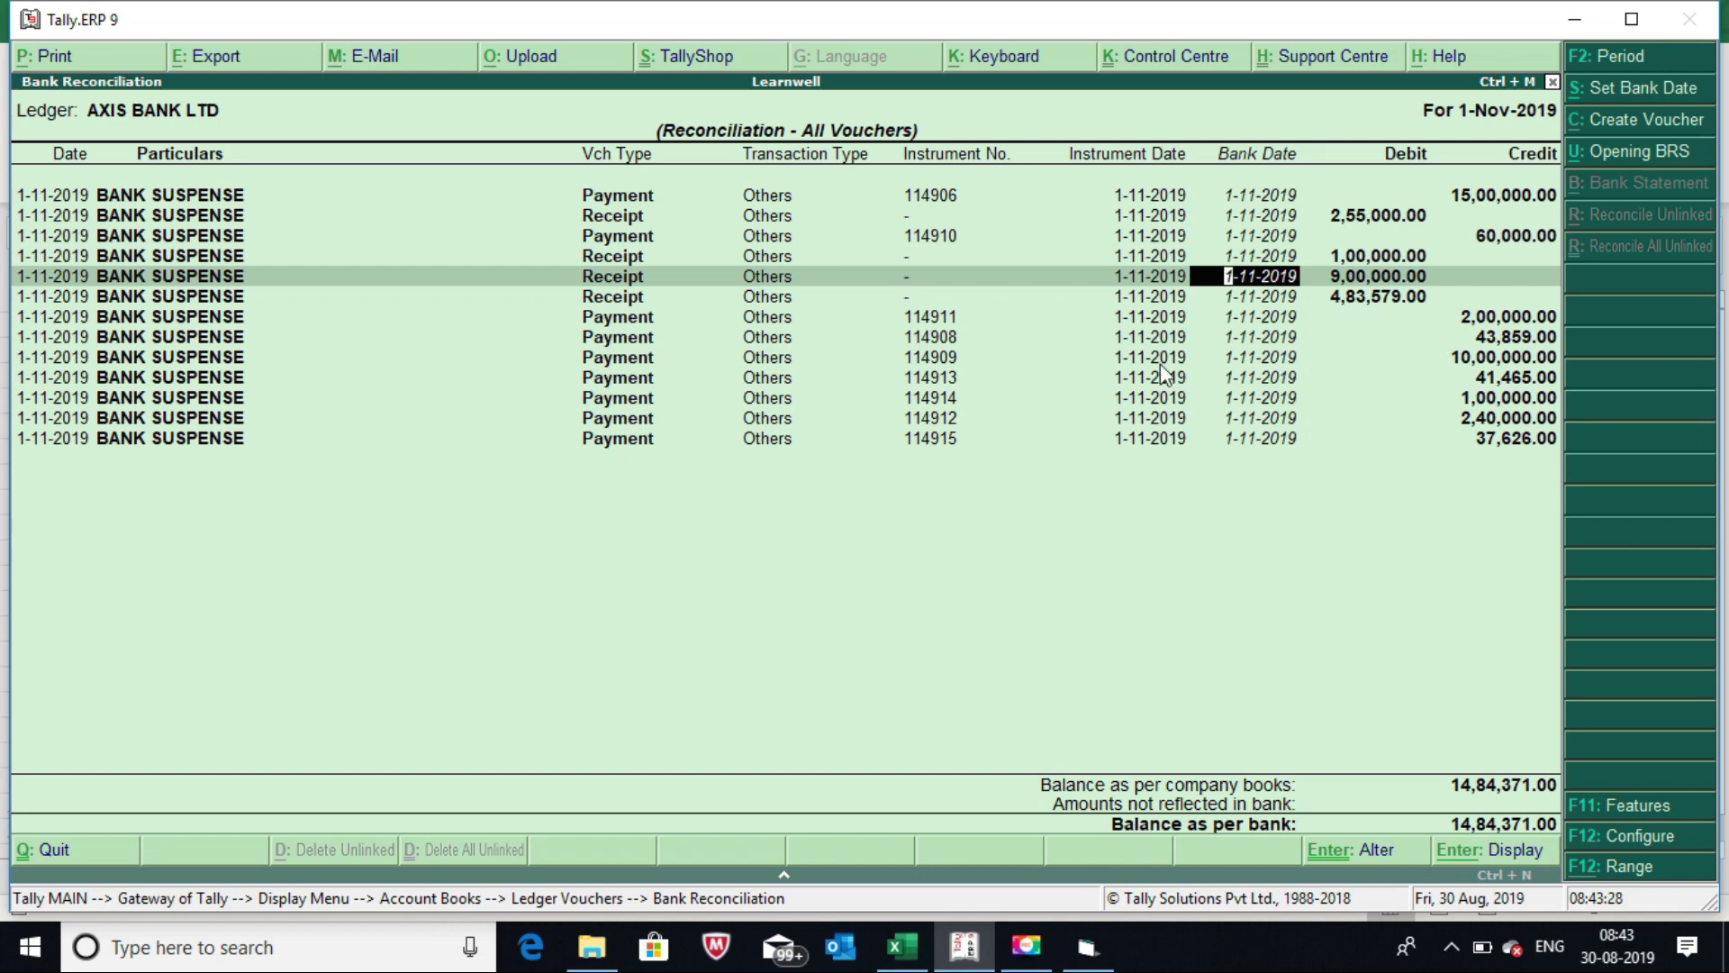
key("Escape")
key("Escape")
key("Escape")
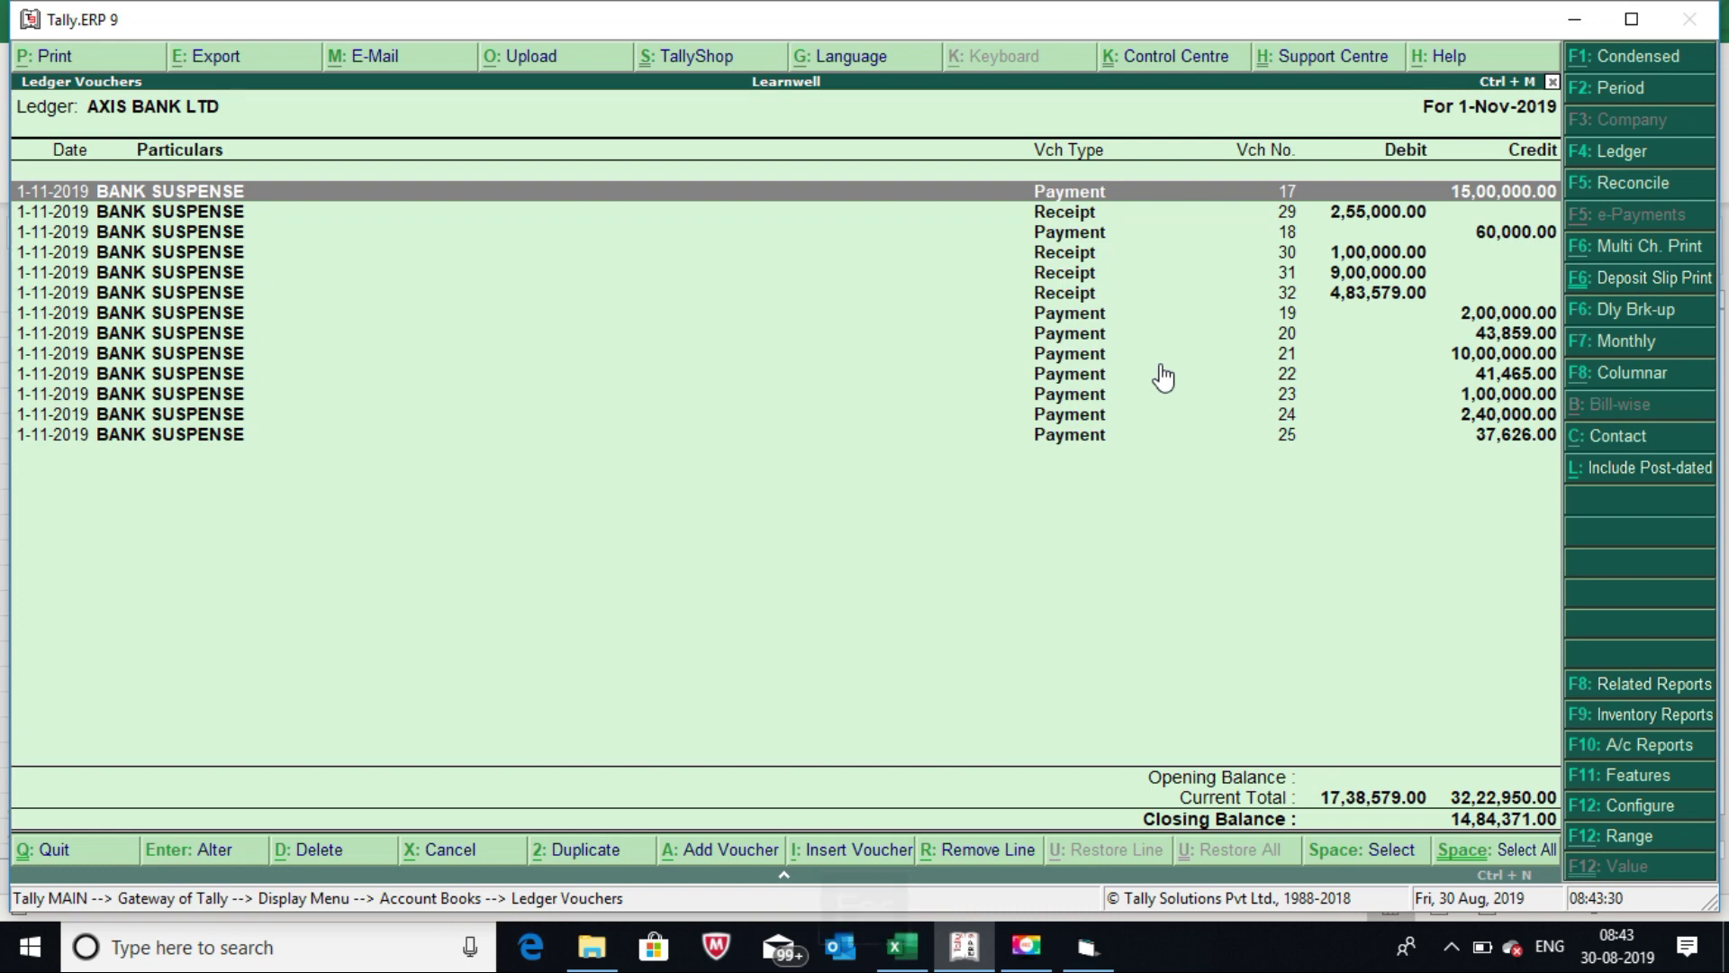
key("Down")
Change Receipt No. 29's 2,55,000 credit from BANK SUSPENSE to the party ledger and save.
key("Return")
key("Return")
key("Return")
key("Return")
key("Up")
key("Up")
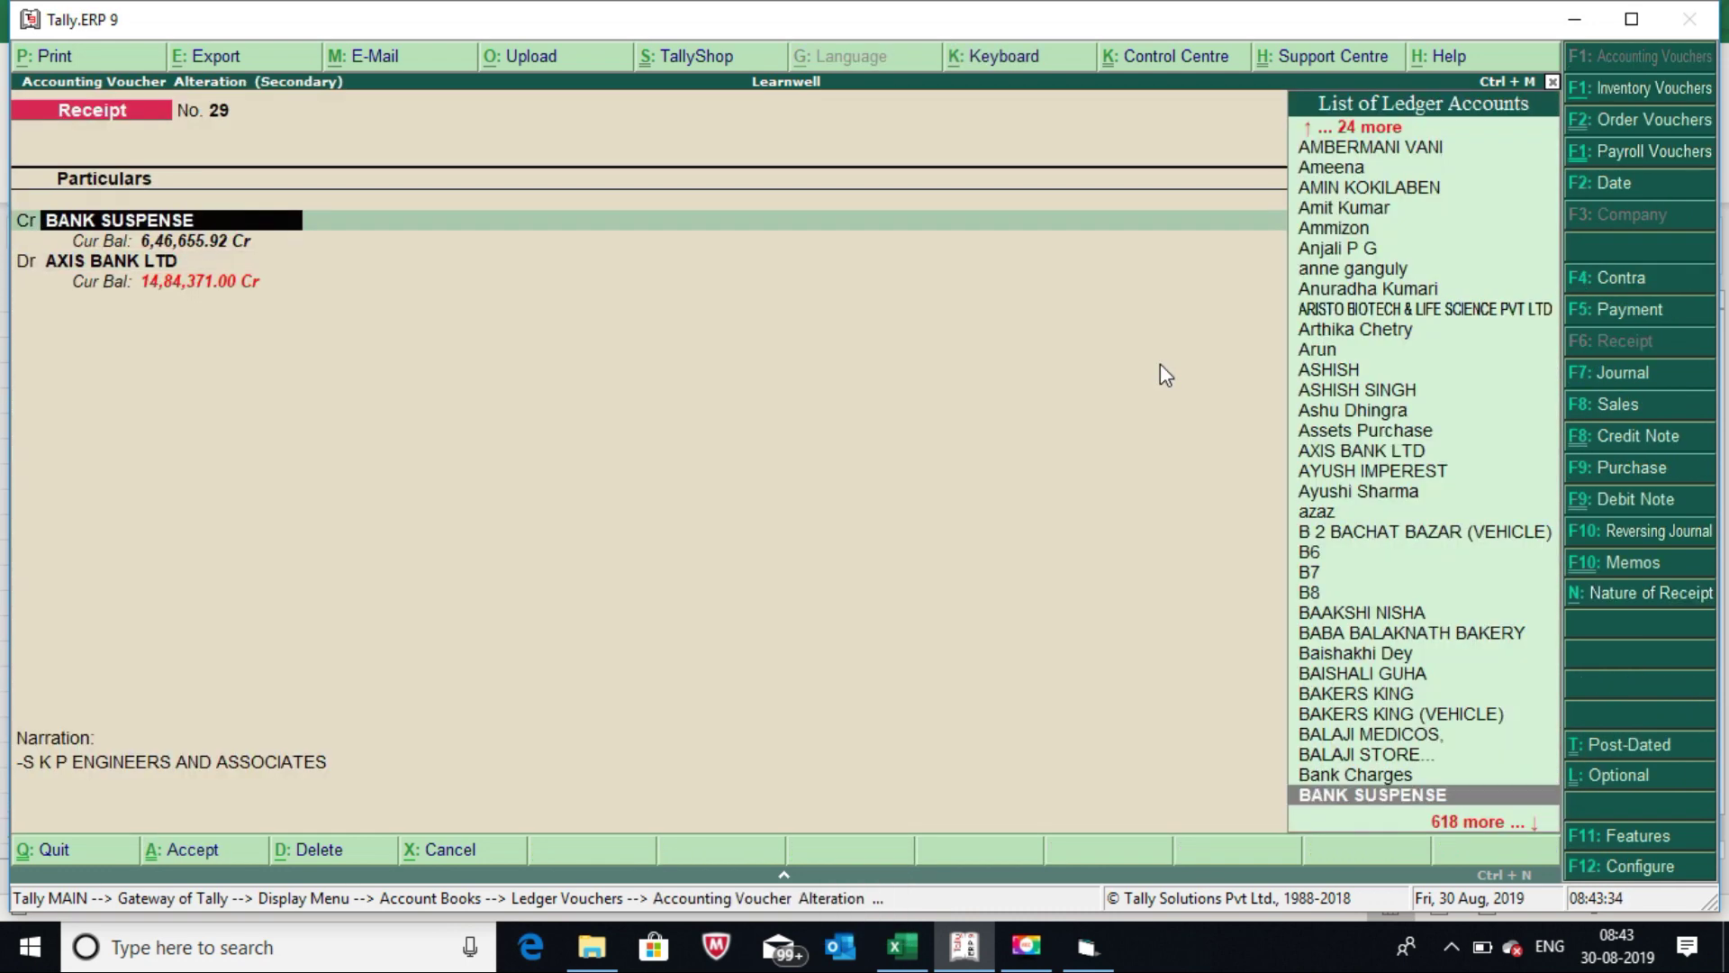
key("Return")
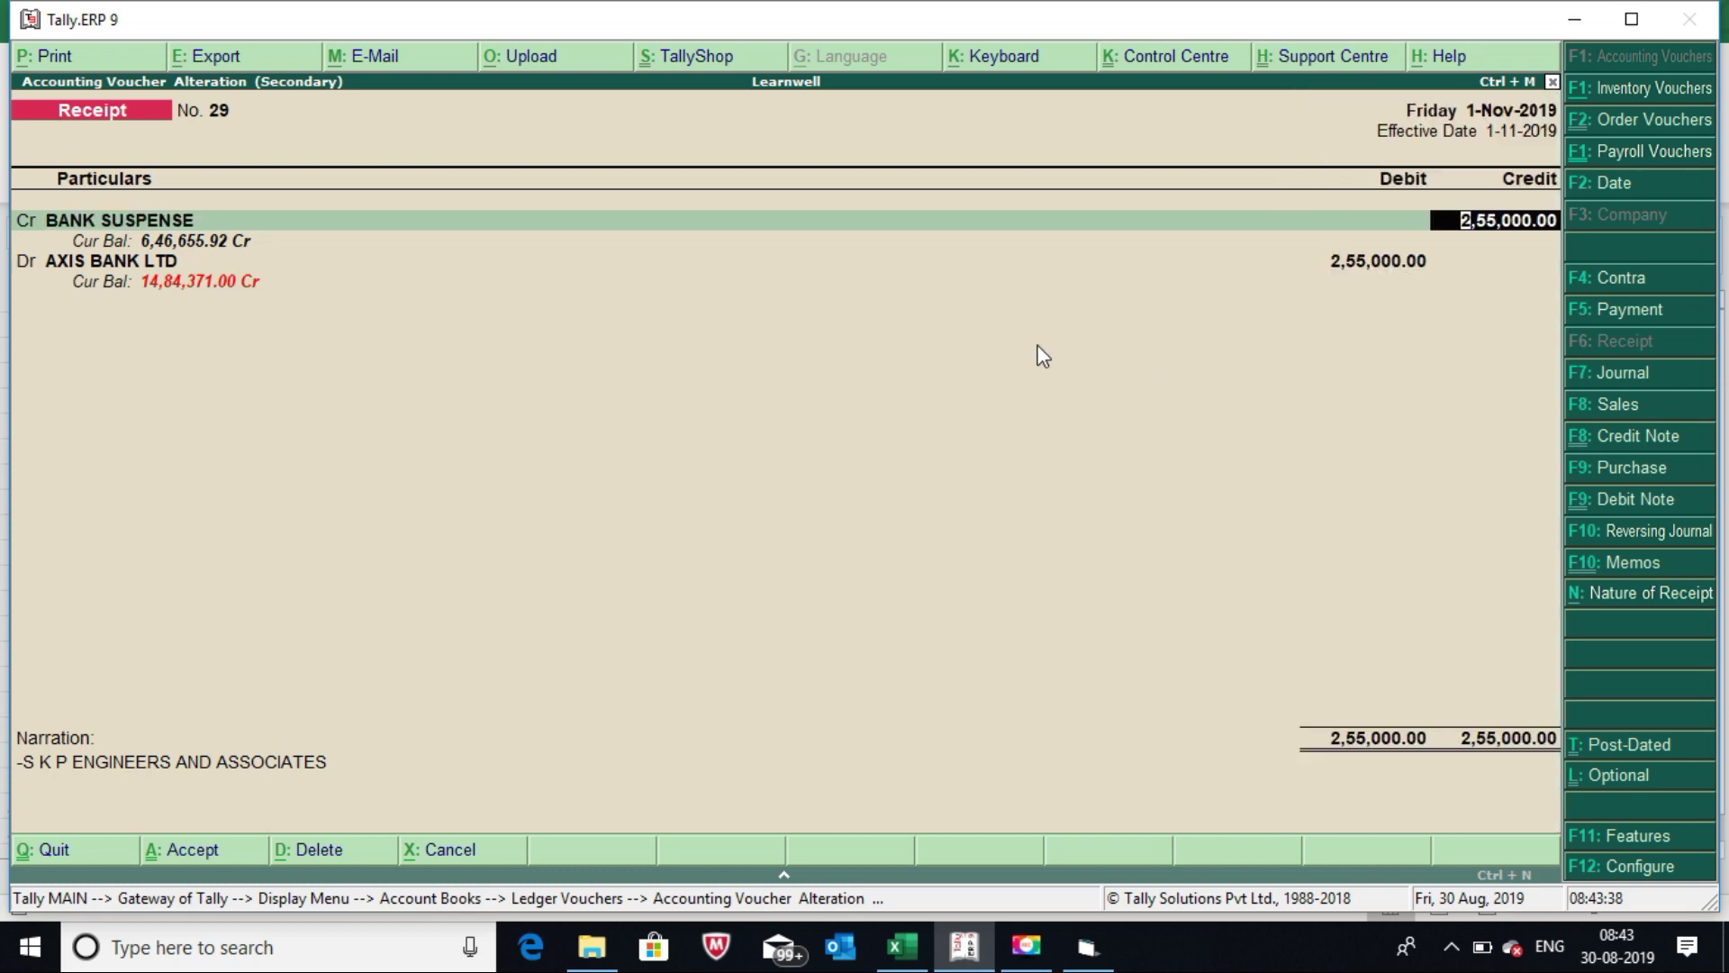
key("Up")
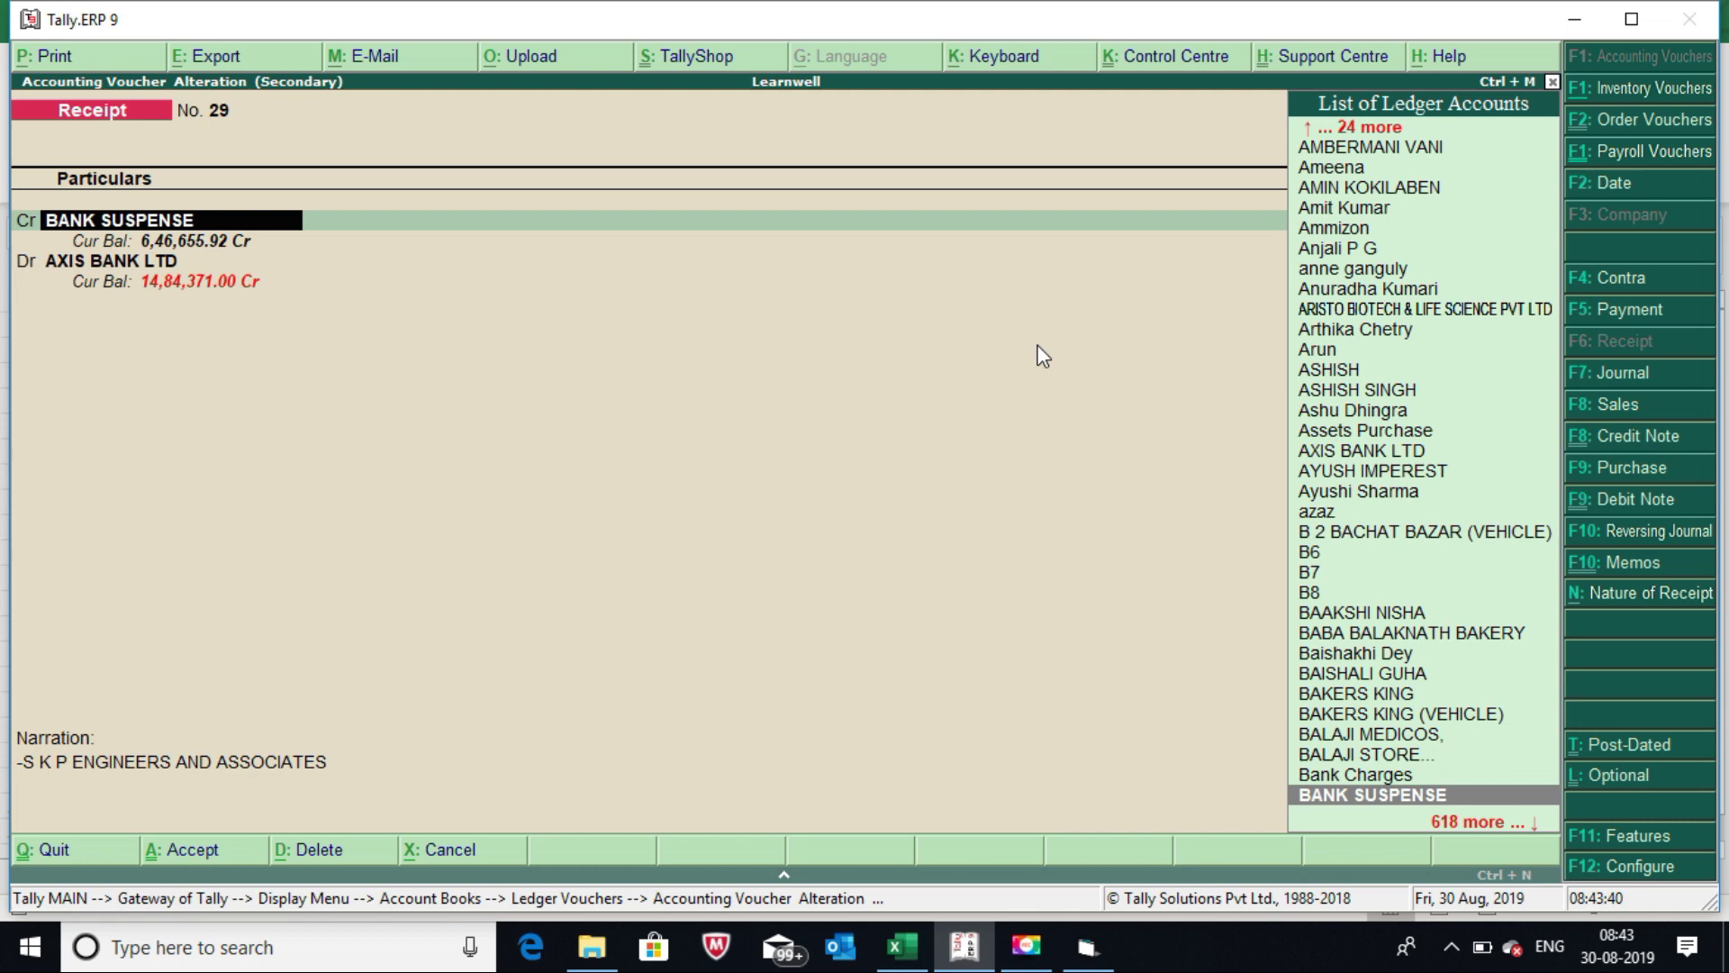
key("Up")
key("Up")
key("Up")
key("Up")
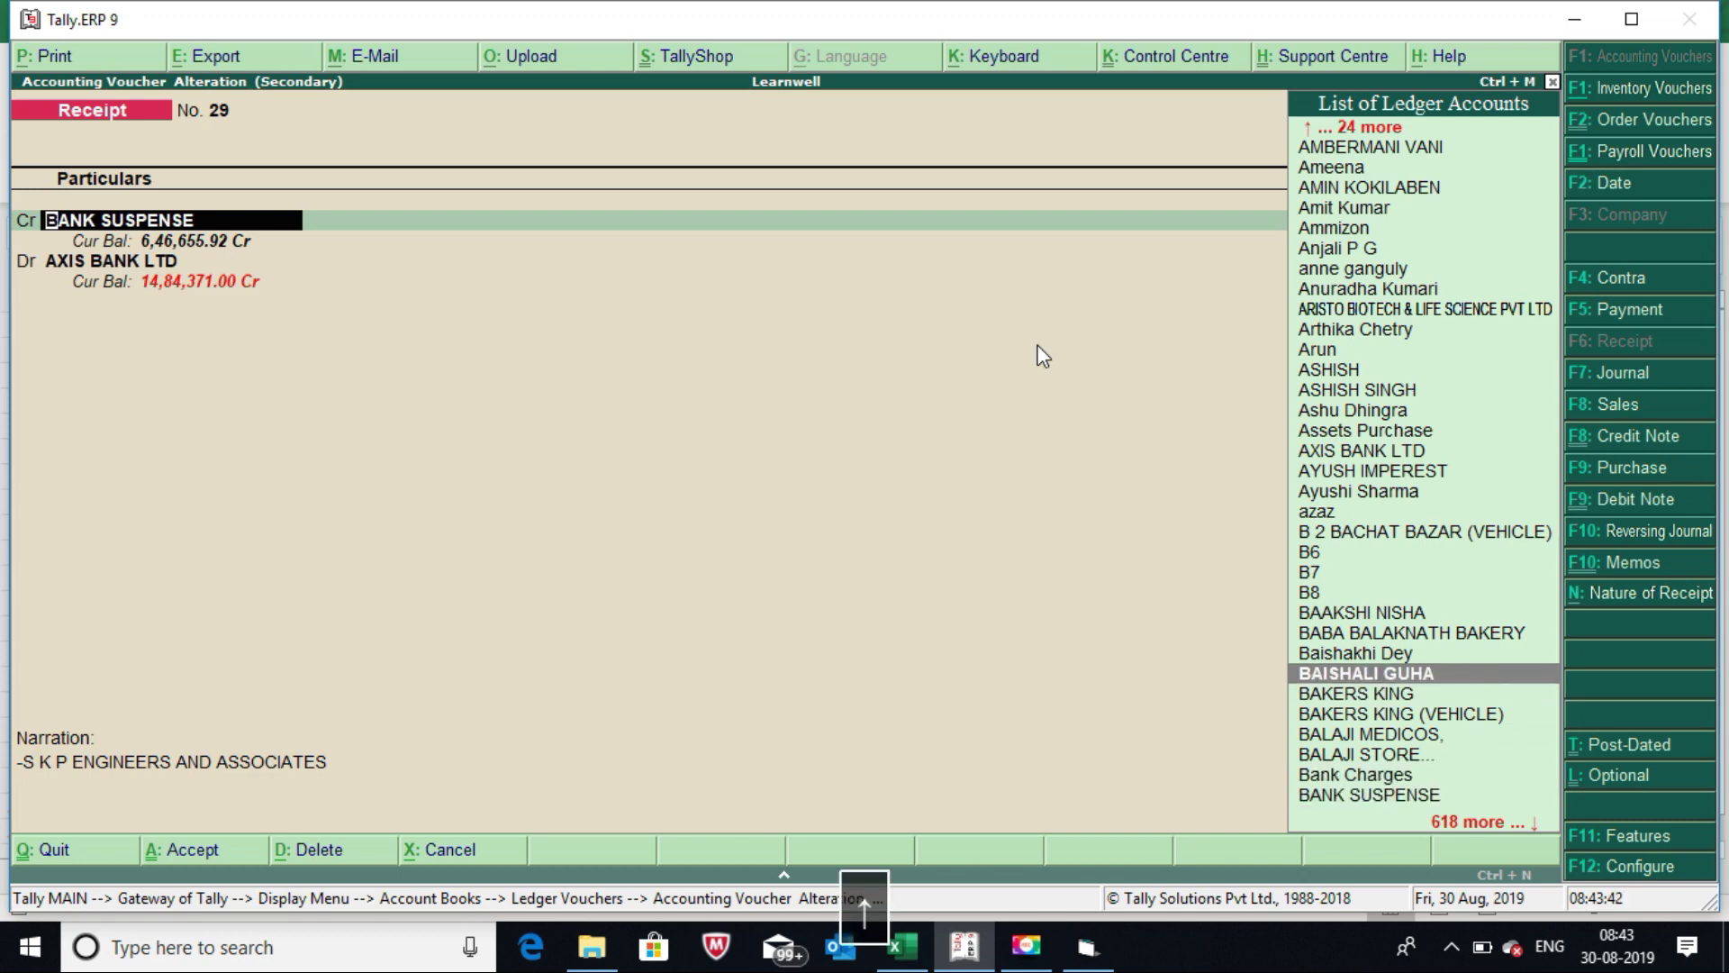
key("Return")
key("ctrl+a")
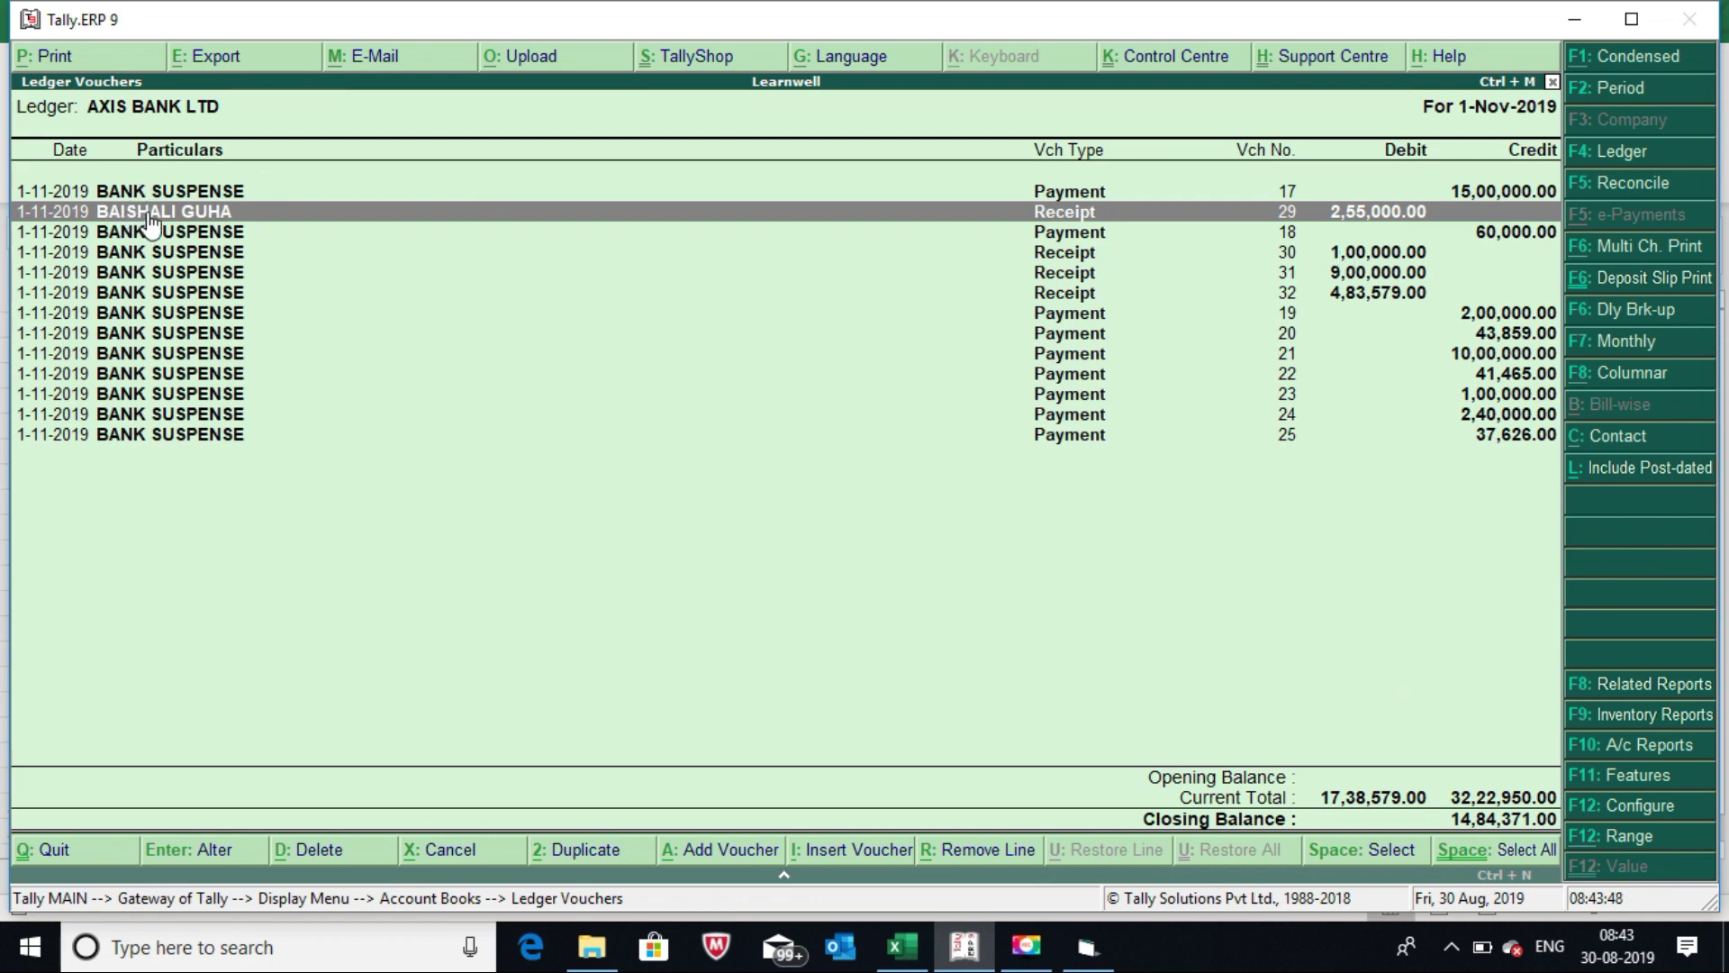
left_click(1610, 186)
left_click(1649, 837)
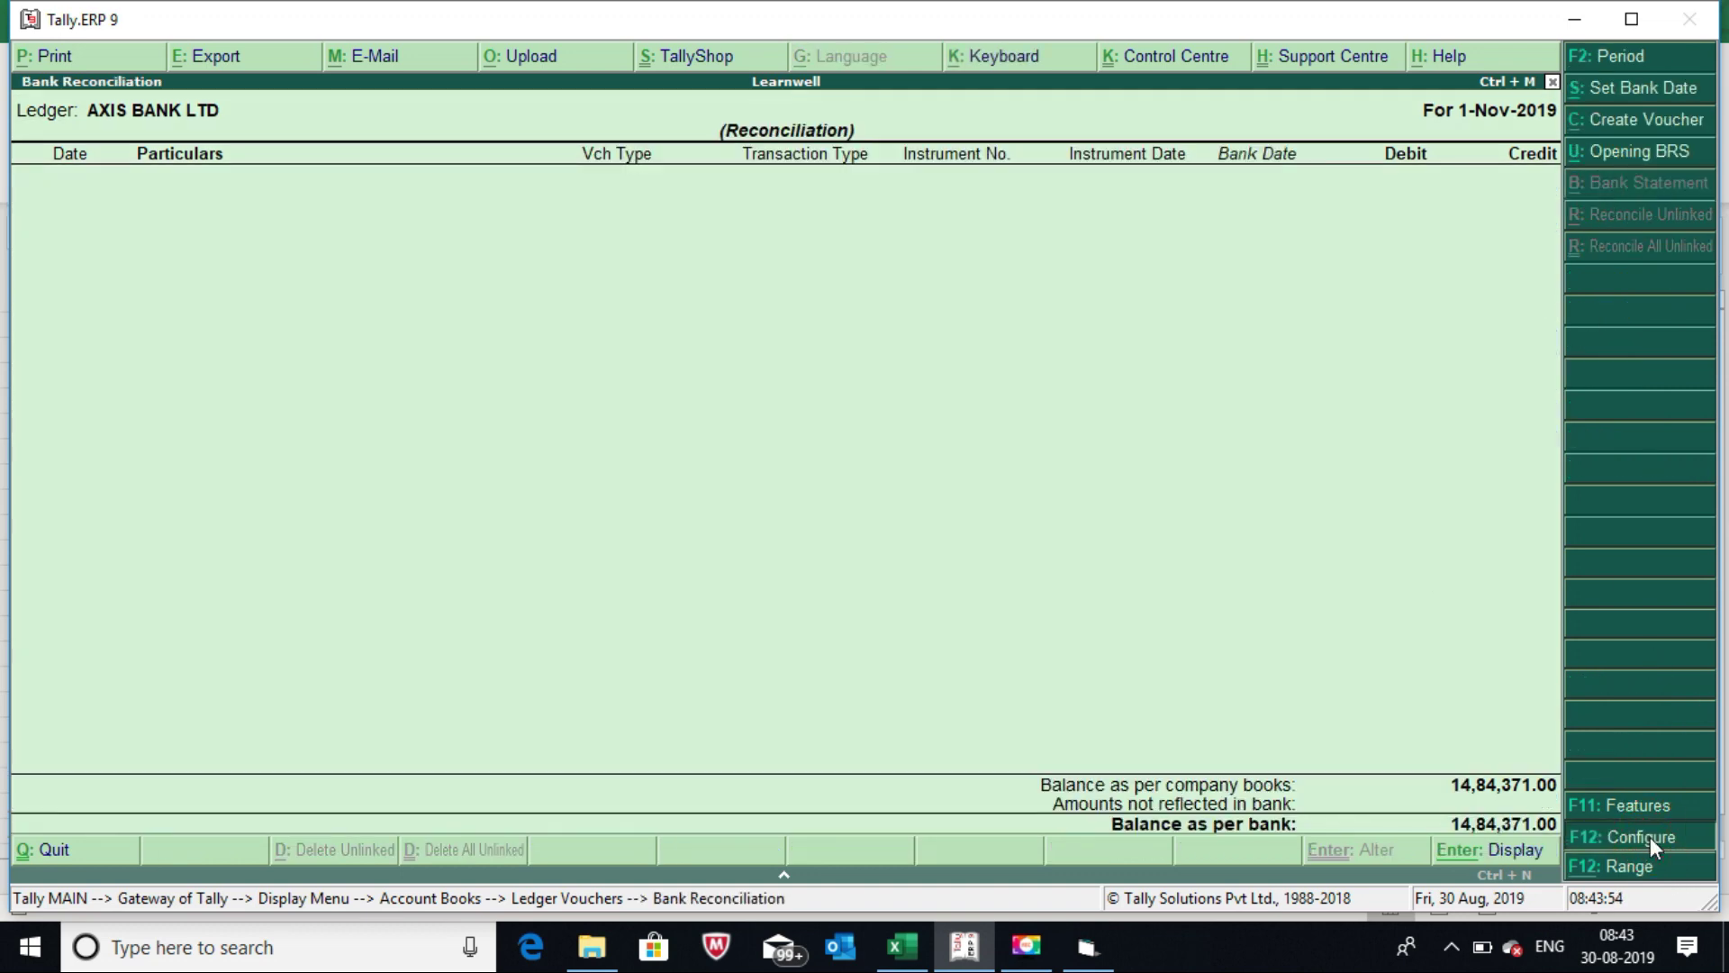
key("Return")
key("Return")
type("y")
key("Return")
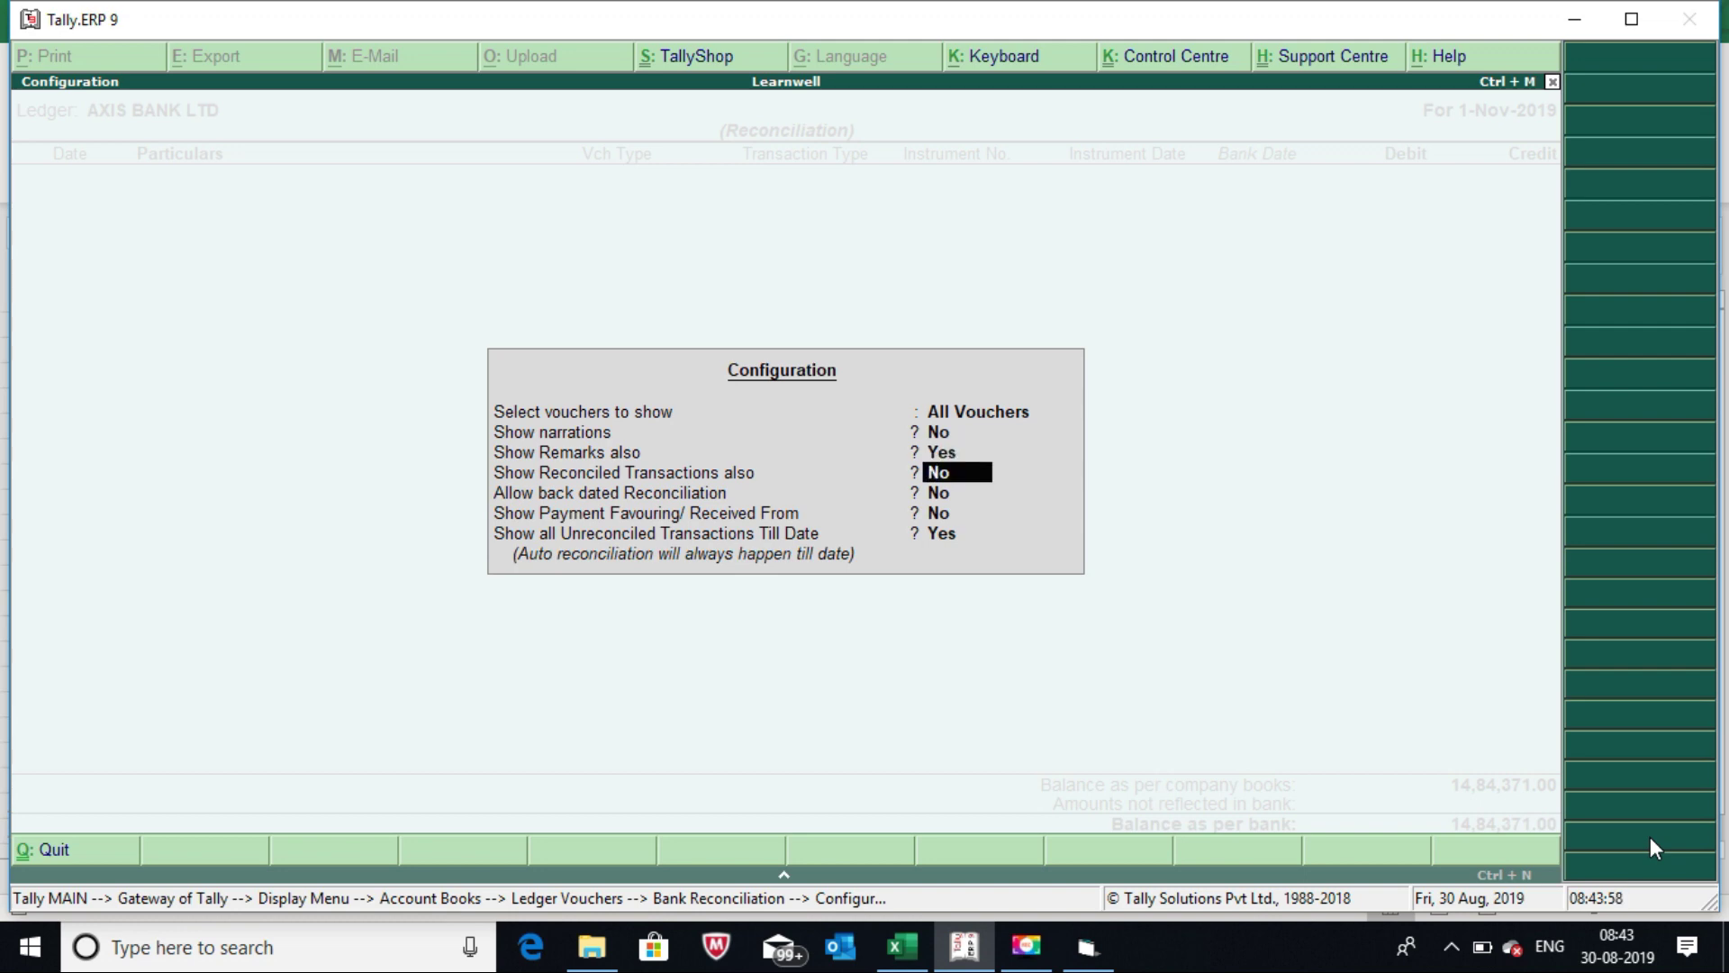
key("Up")
type("n")
key("Return")
type("y")
key("Return")
key("Return")
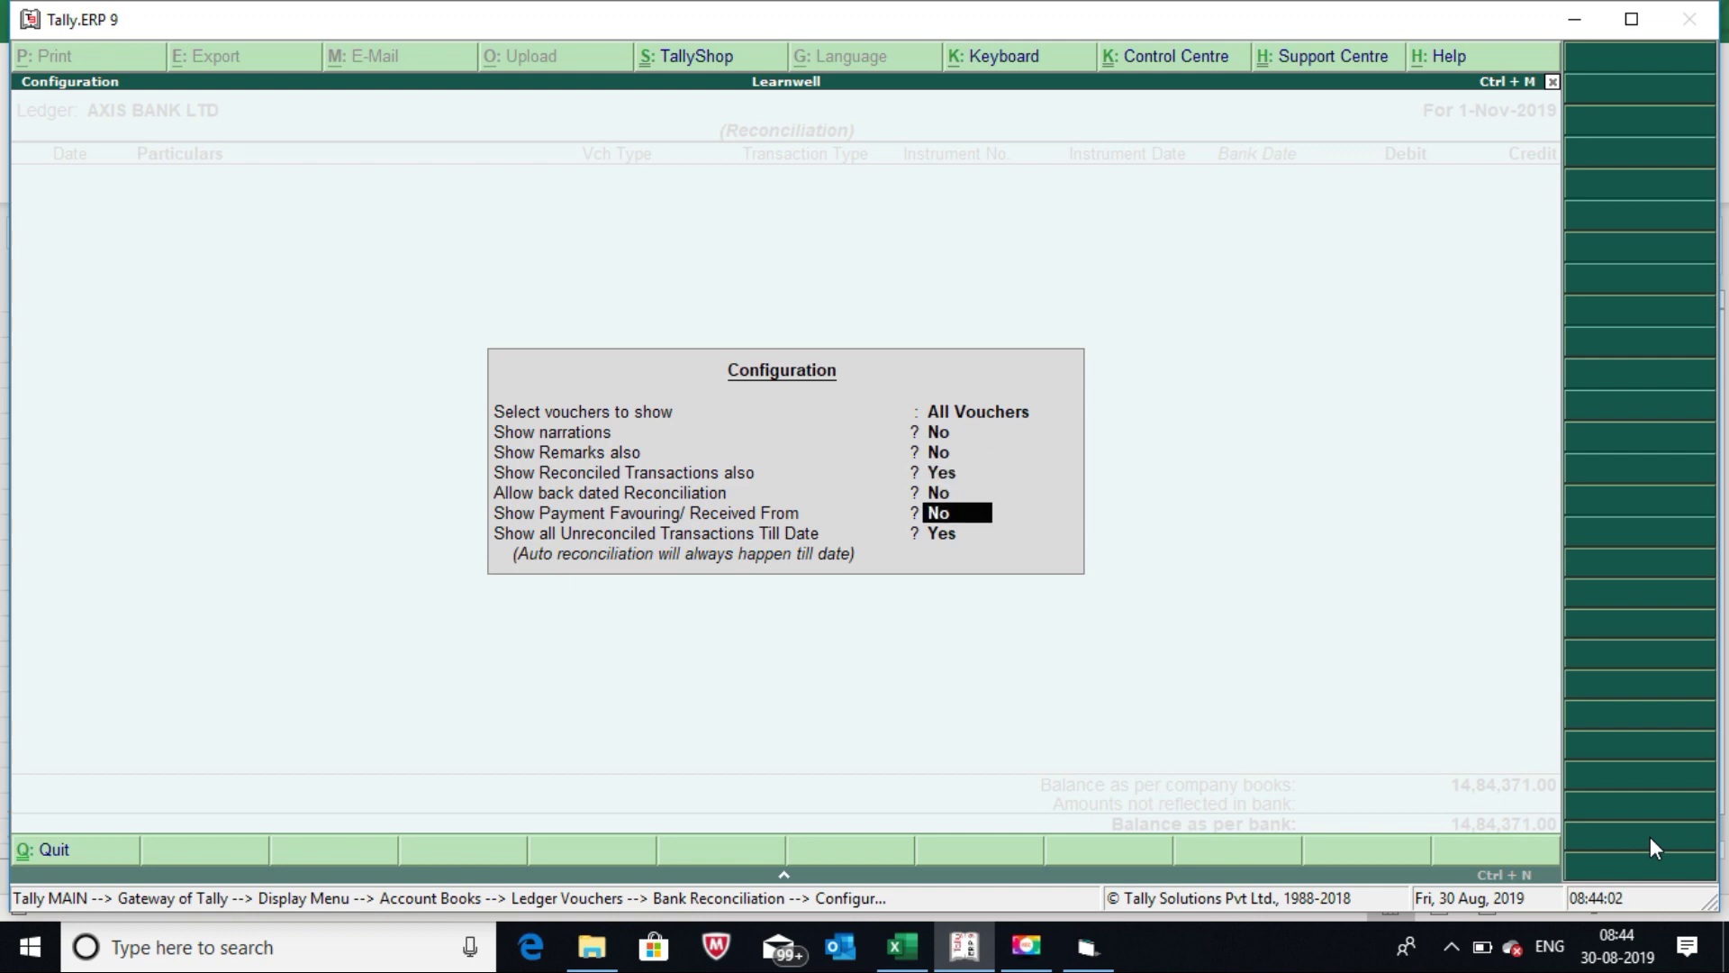
key("Return")
key("Return")
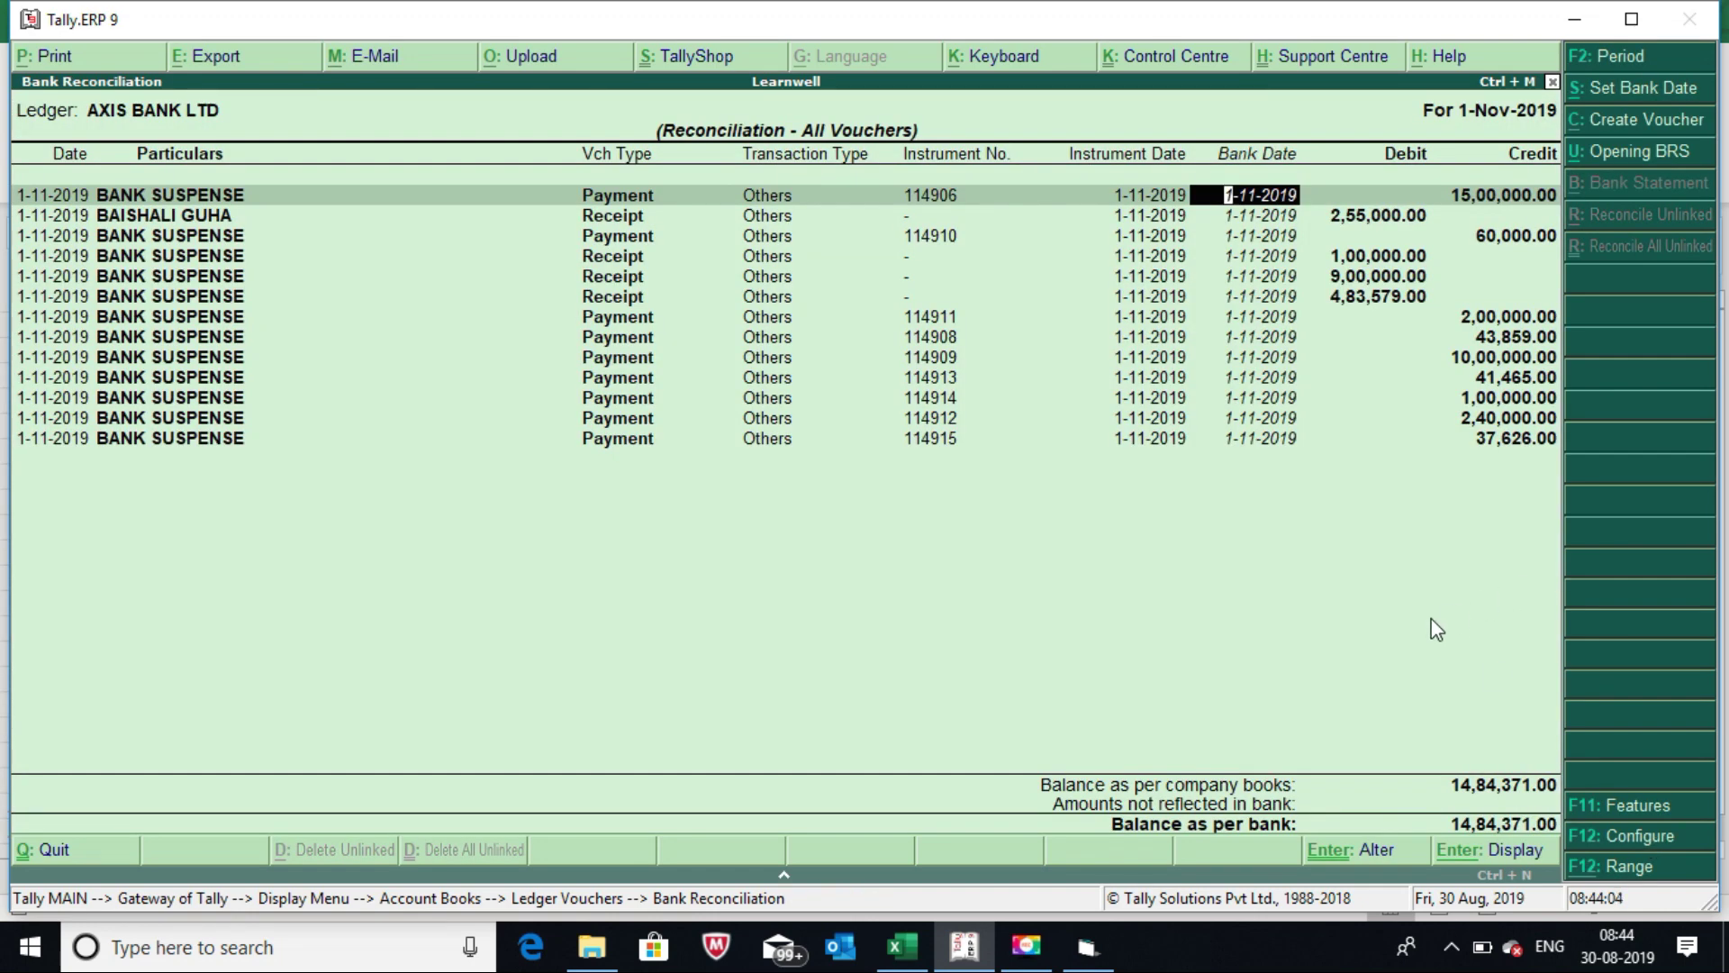
key("Return")
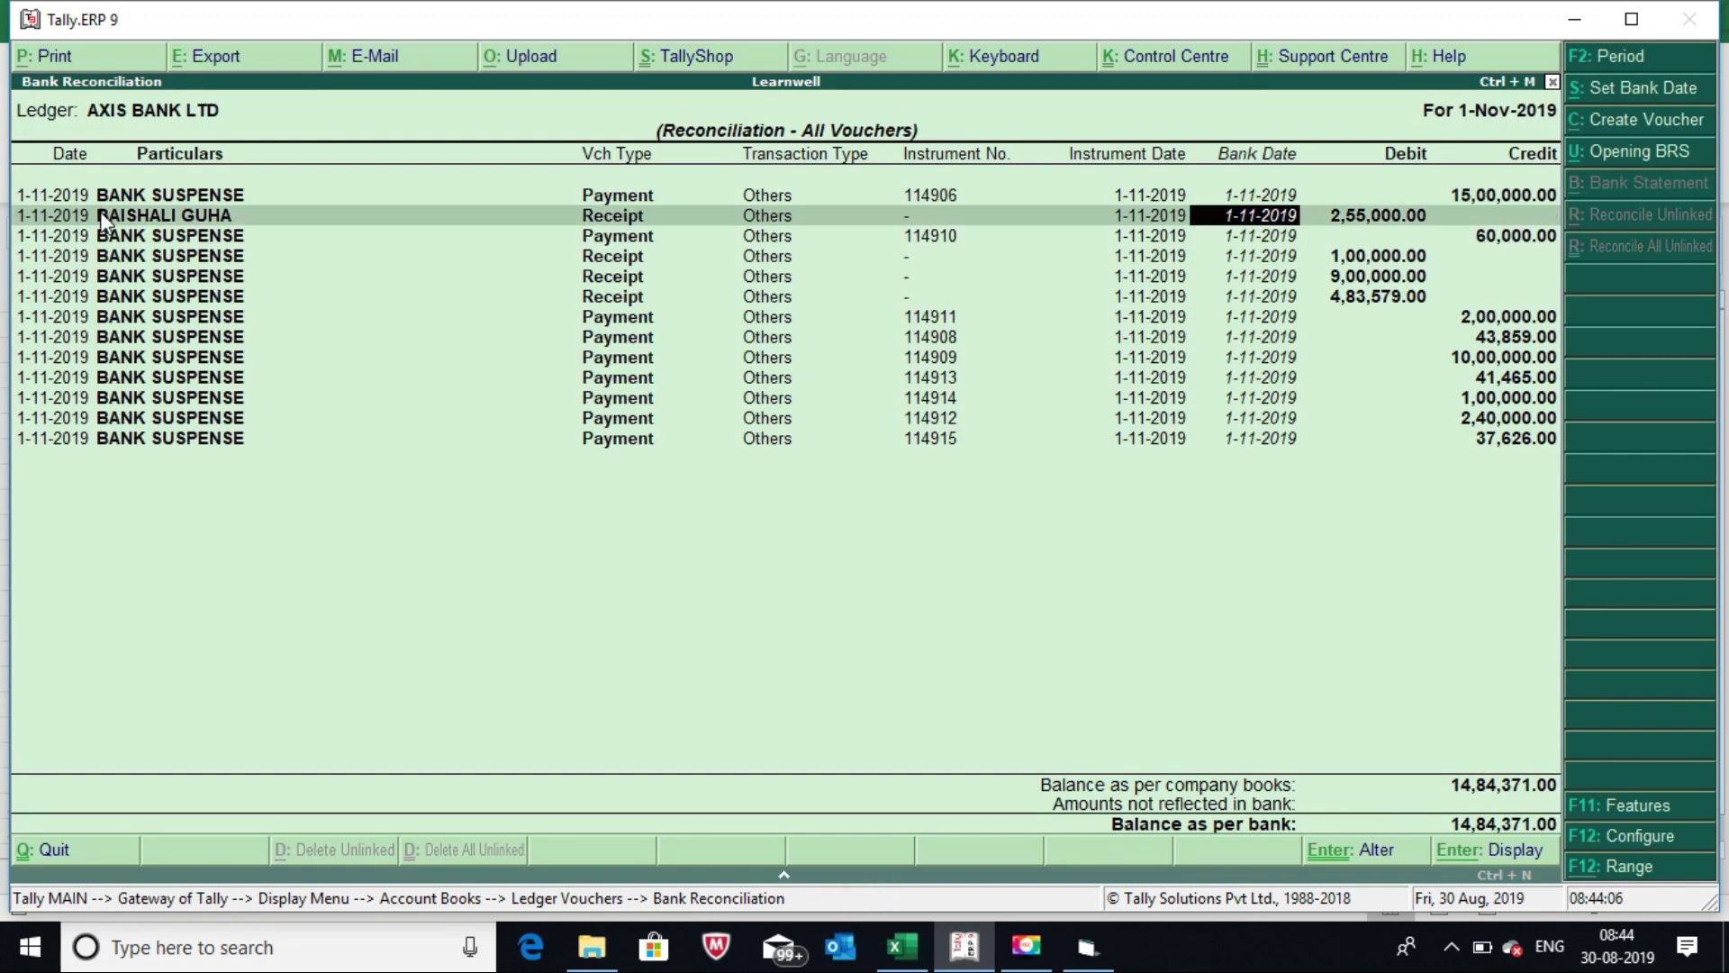
key("Escape")
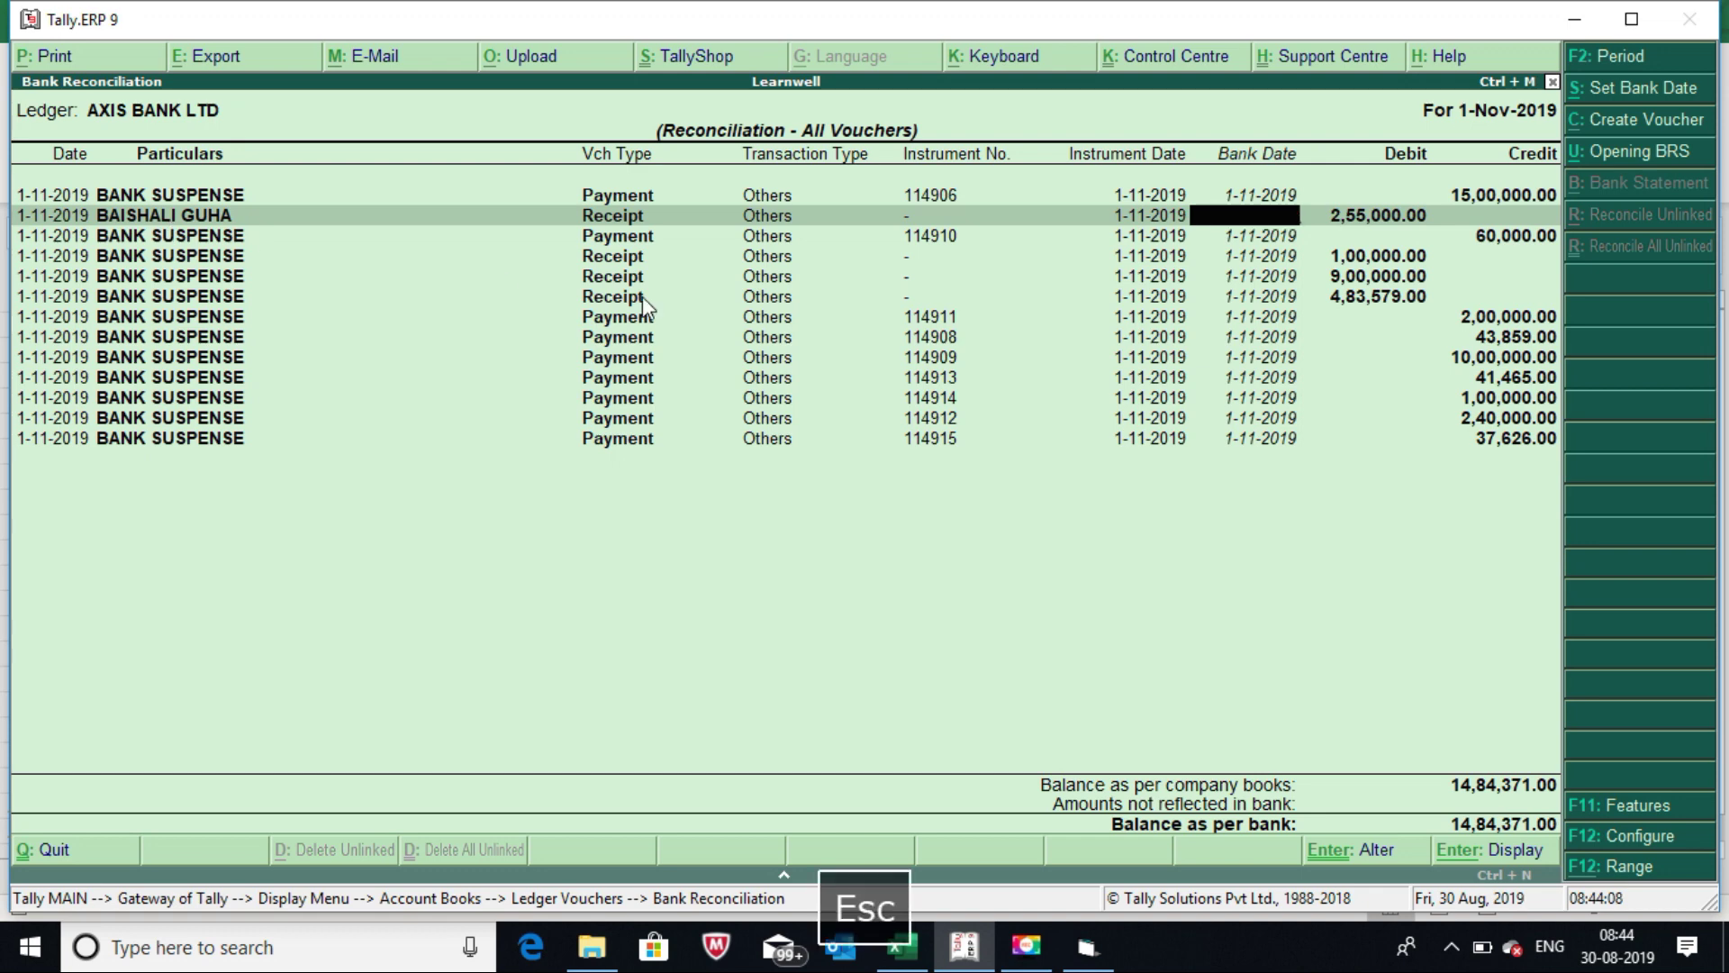
key("Escape")
key("Down")
key("Down")
key("Down")
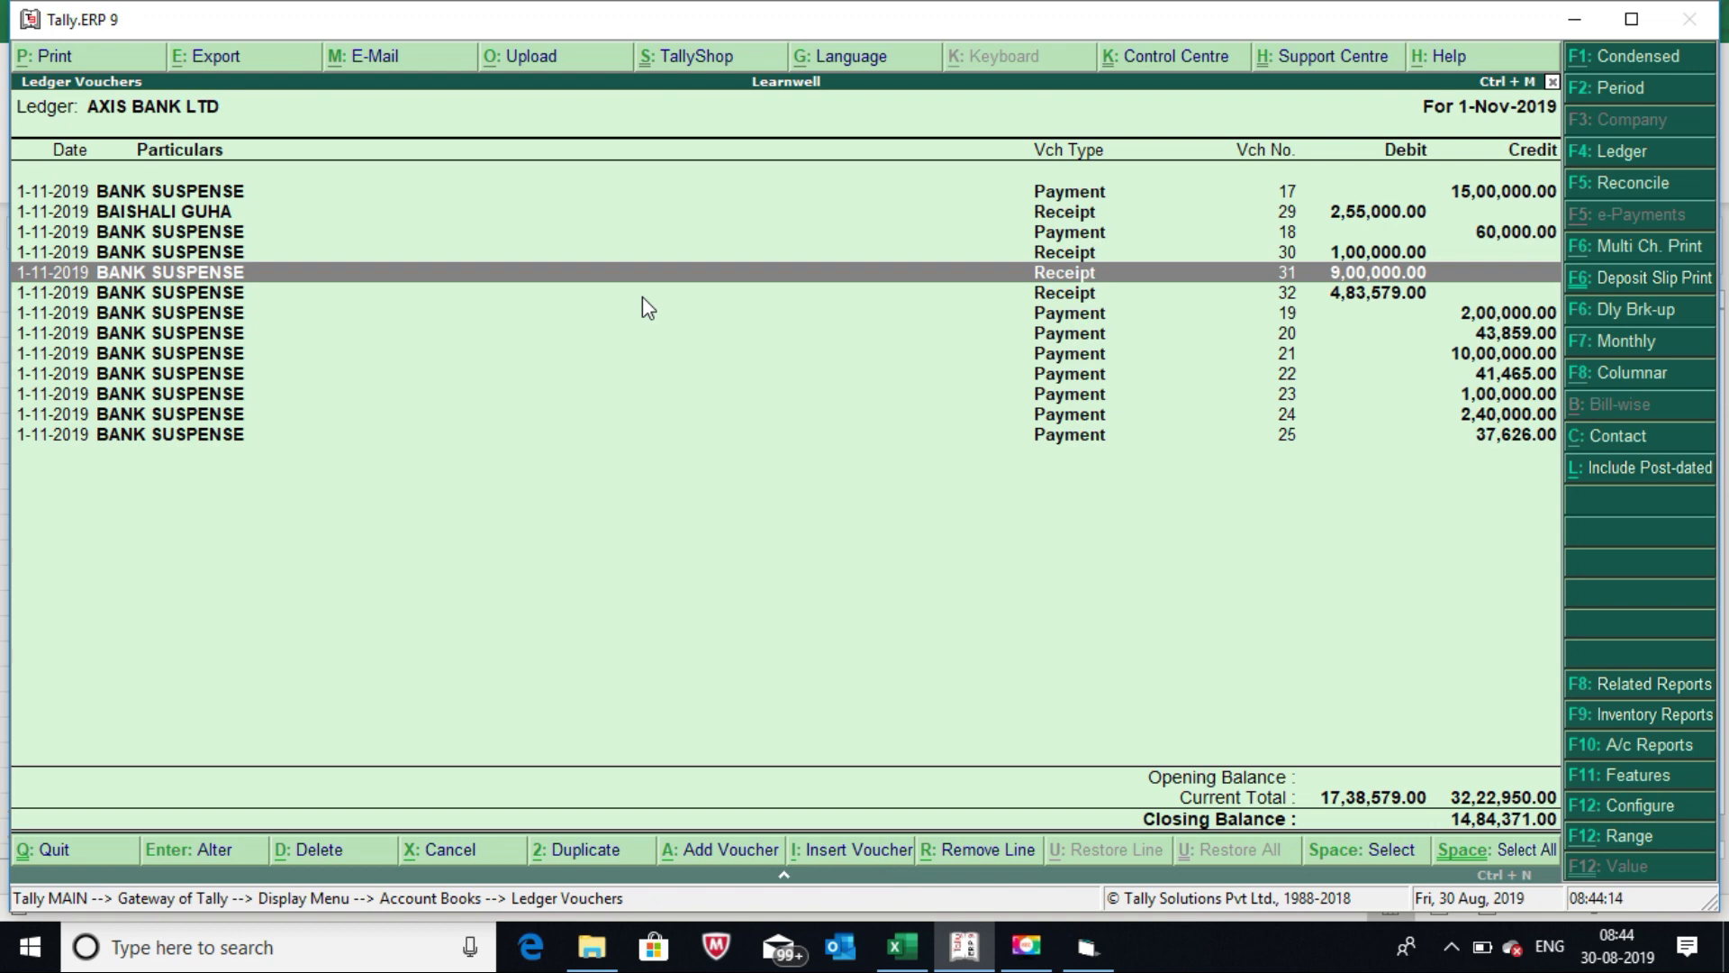
Switch Receipt No. 31's 9,00,000 credit from BANK SUSPENSE to BAKERS KING and save.
key("Return")
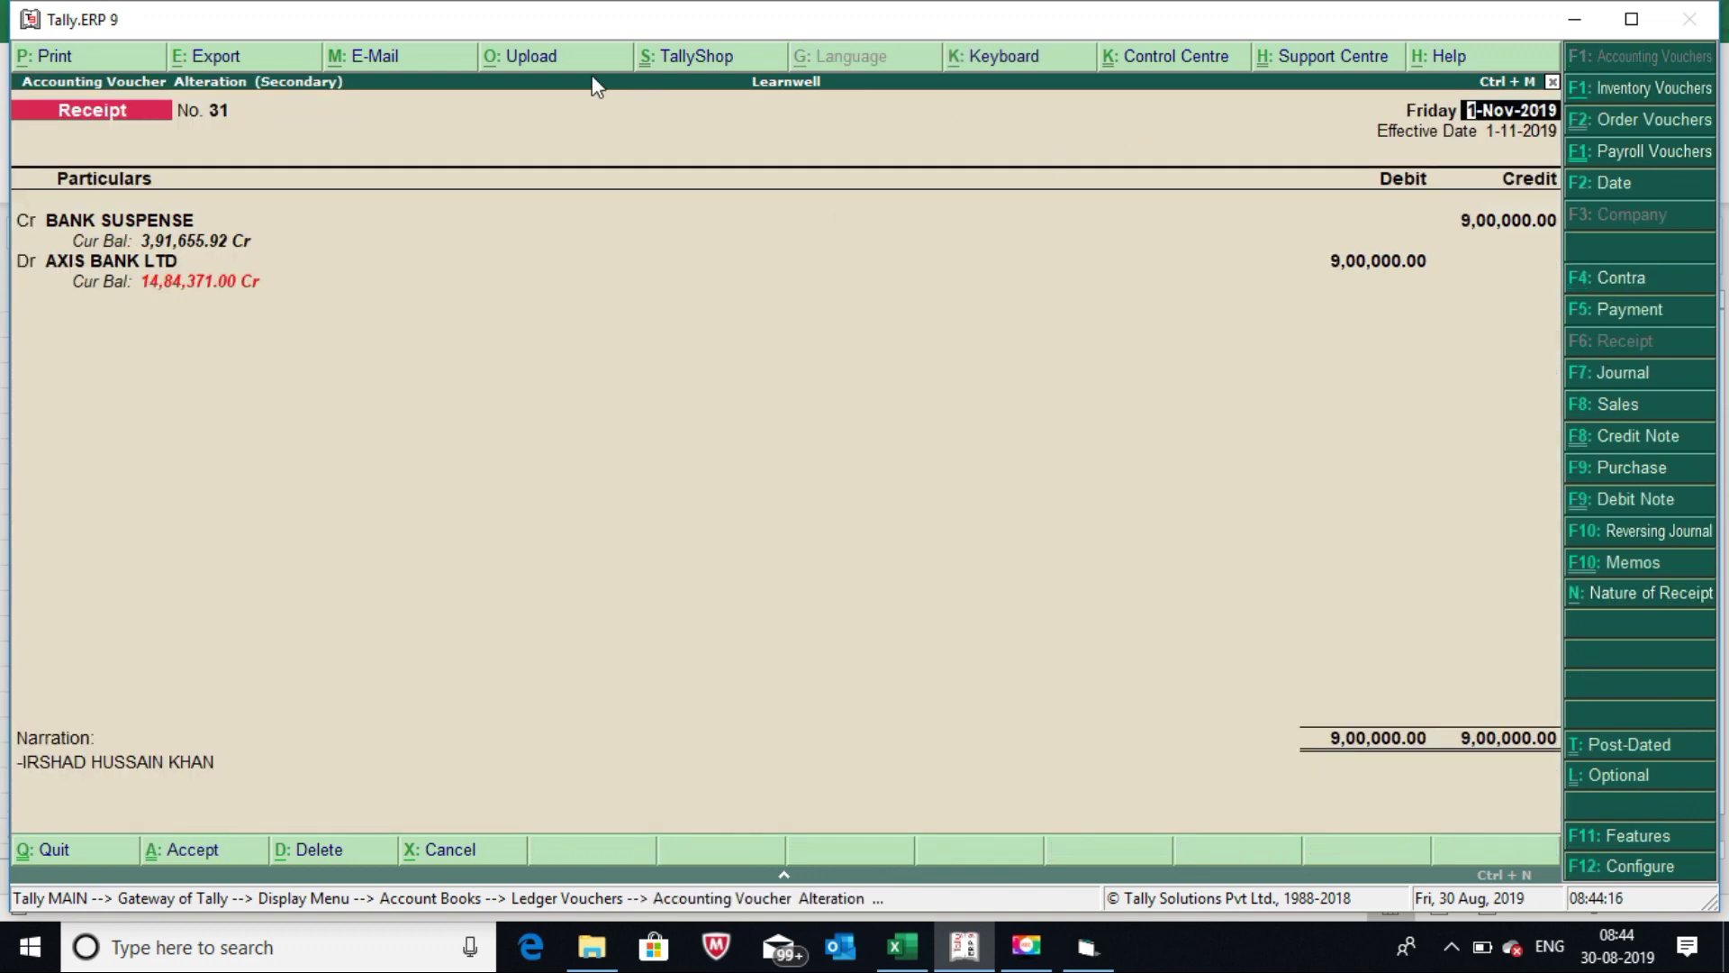
left_click(246, 219)
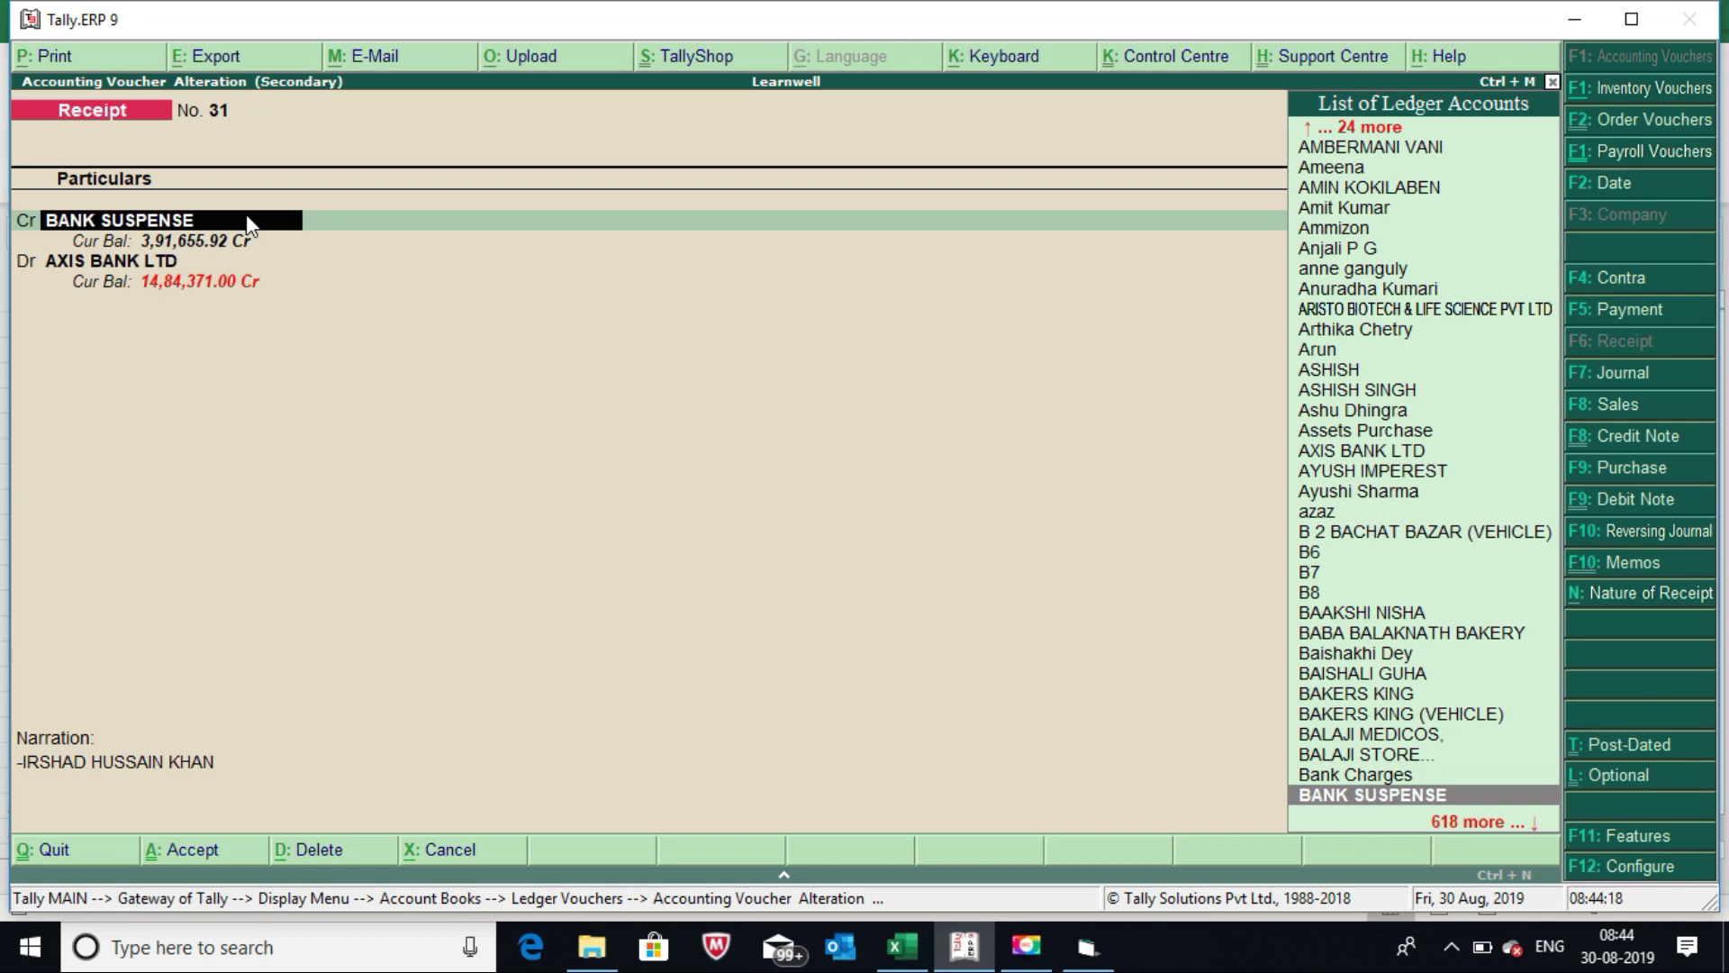
key("Up")
key("Up")
key("Up")
key("Up")
key("Up")
key("Return")
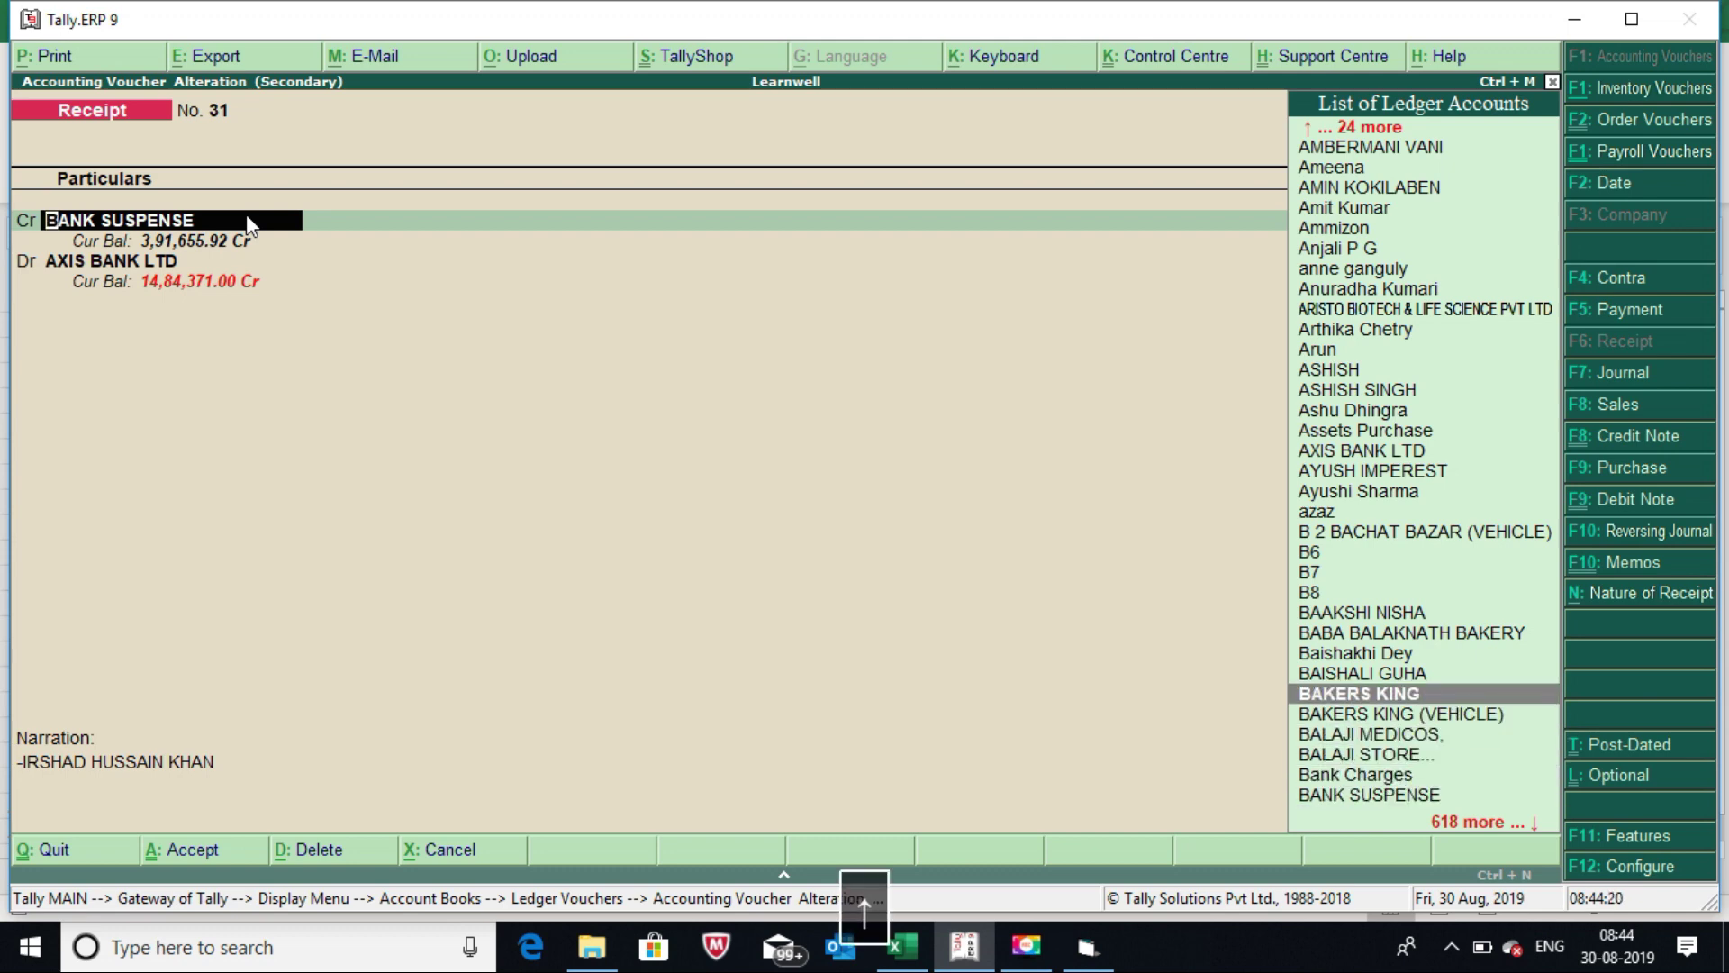
key("ctrl+a")
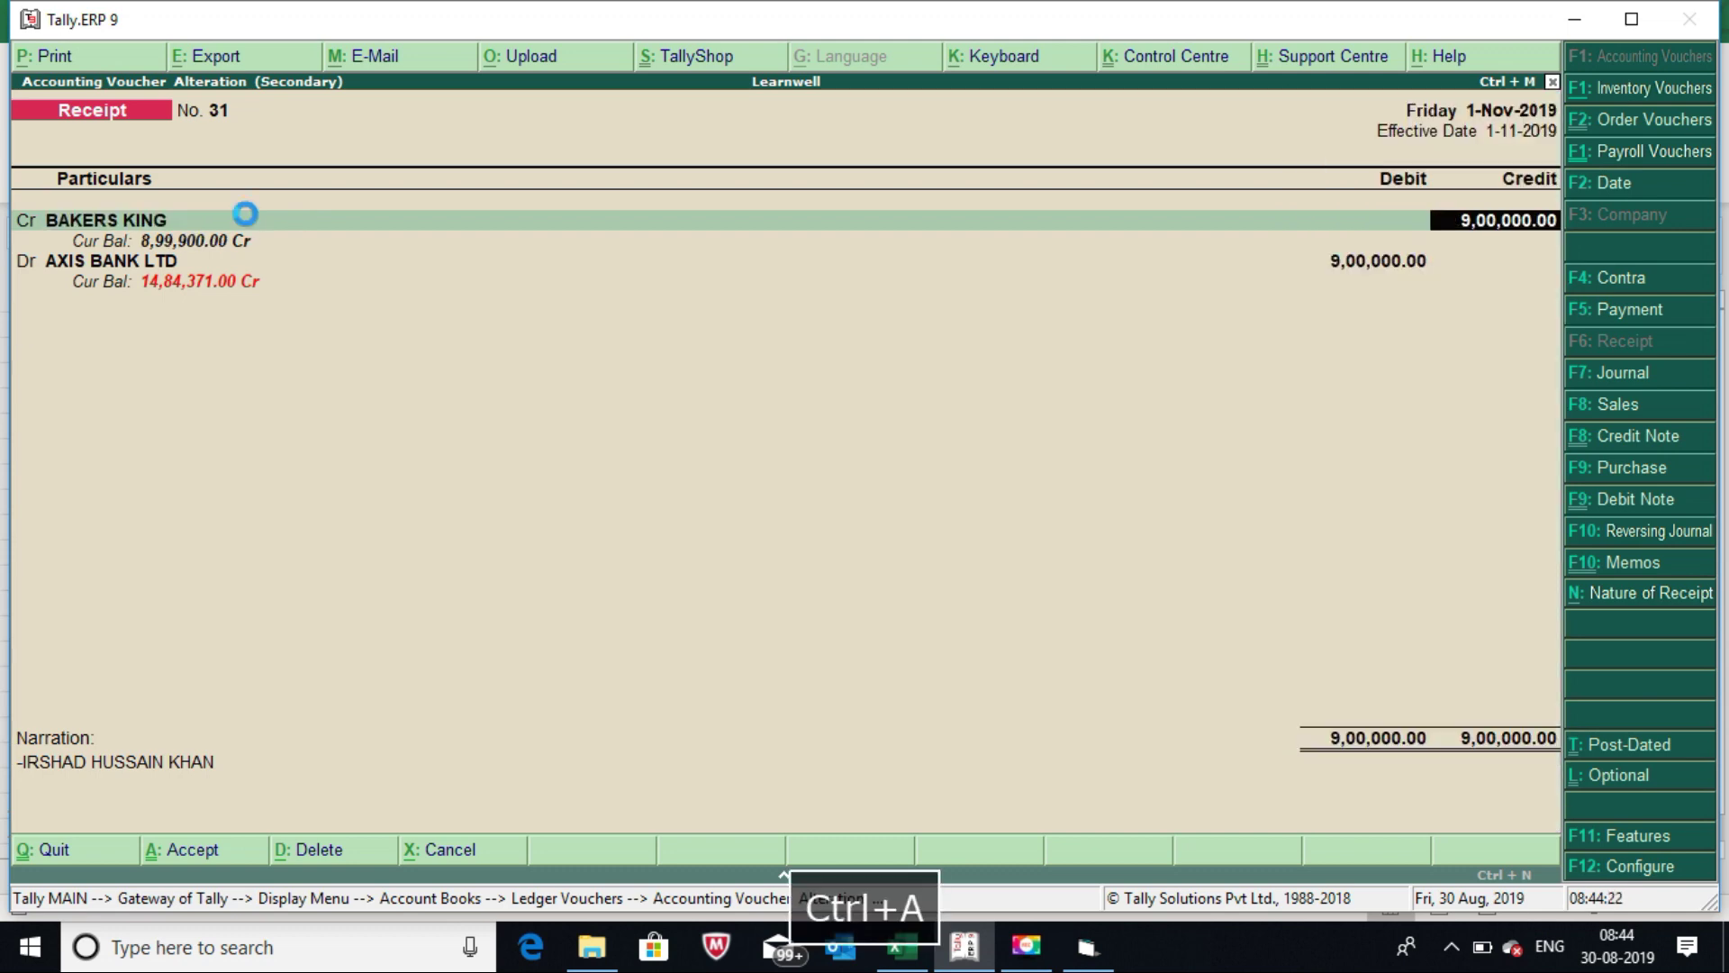